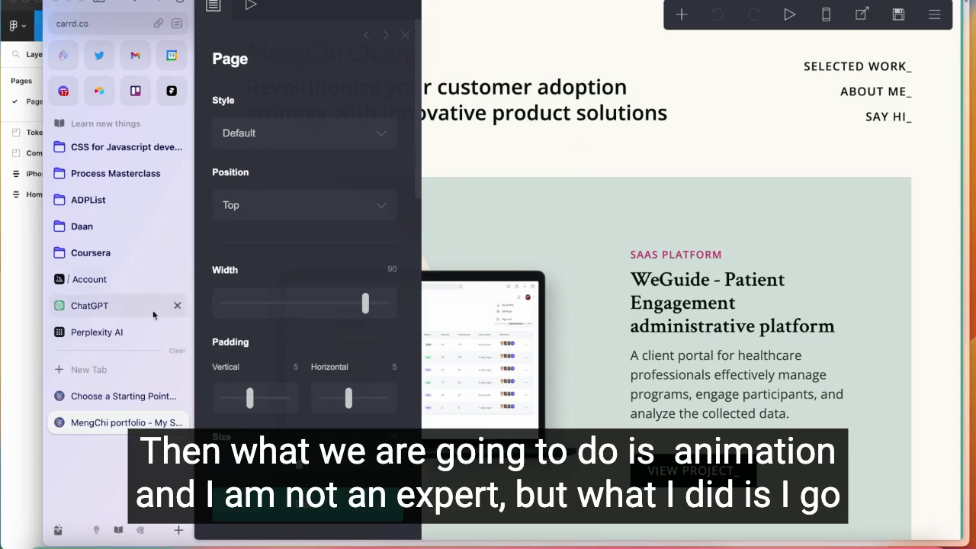
Start a new site from the My Sites dashboard, browse the starting templates and open the demo of Carrd Template #193.
click(114, 396)
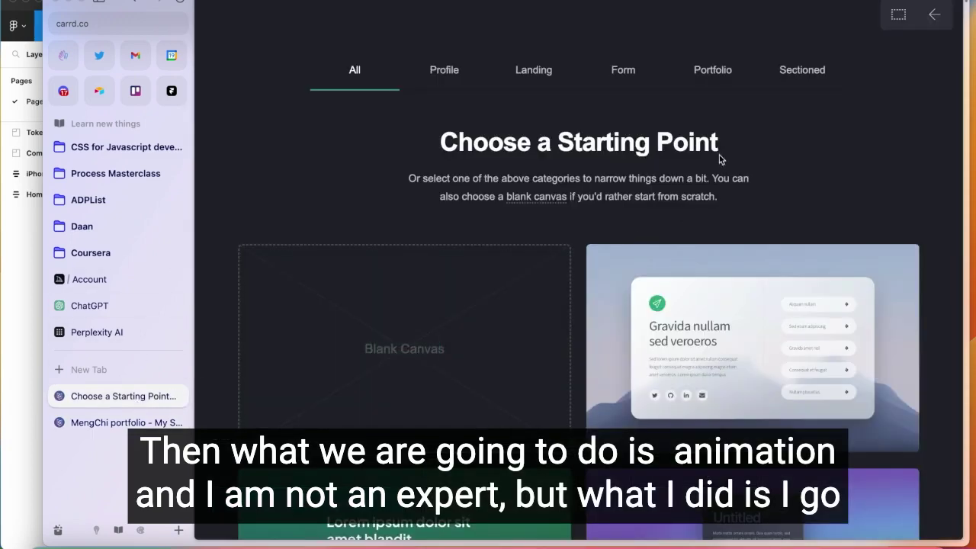
click(936, 17)
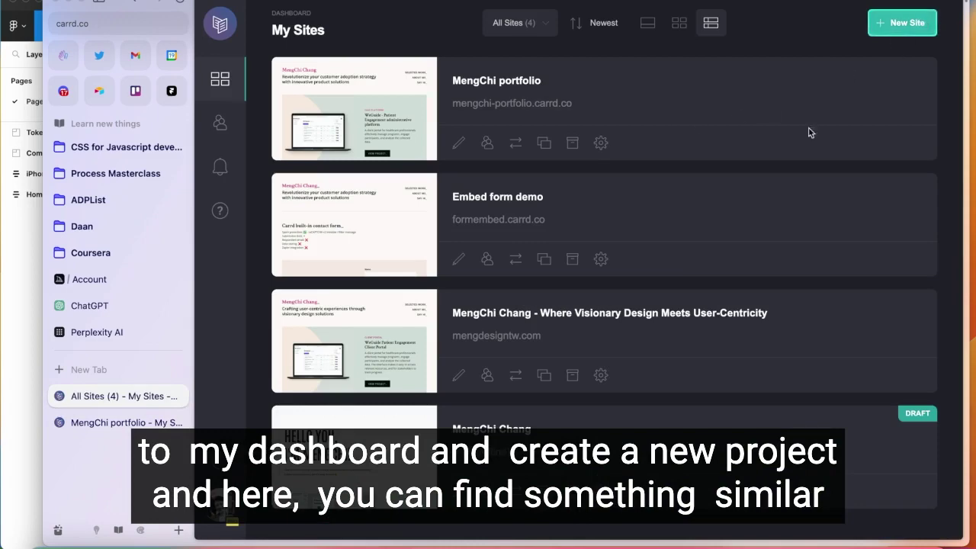
click(902, 23)
scroll(592, 302, down, 4)
scroll(583, 309, down, 7)
scroll(435, 224, up, 1)
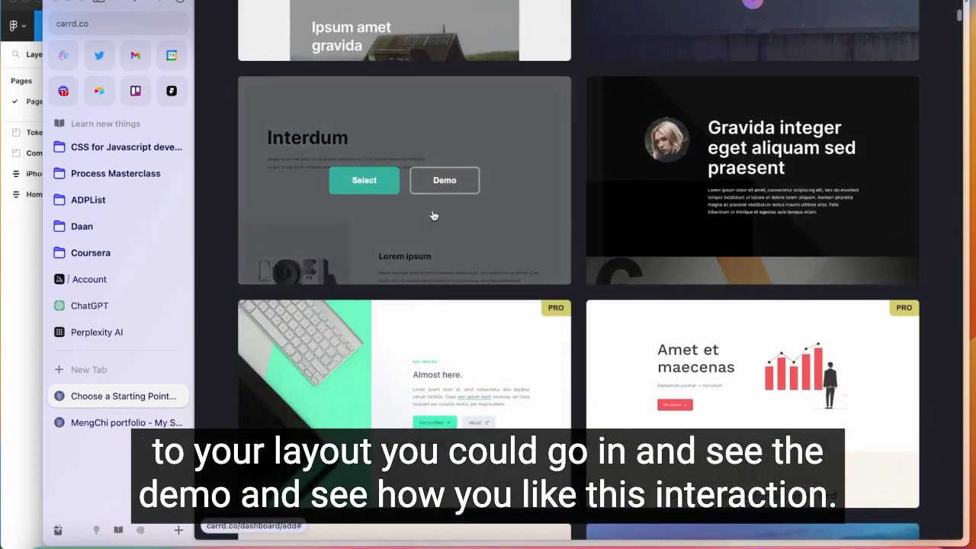
scroll(435, 224, down, 4)
click(794, 344)
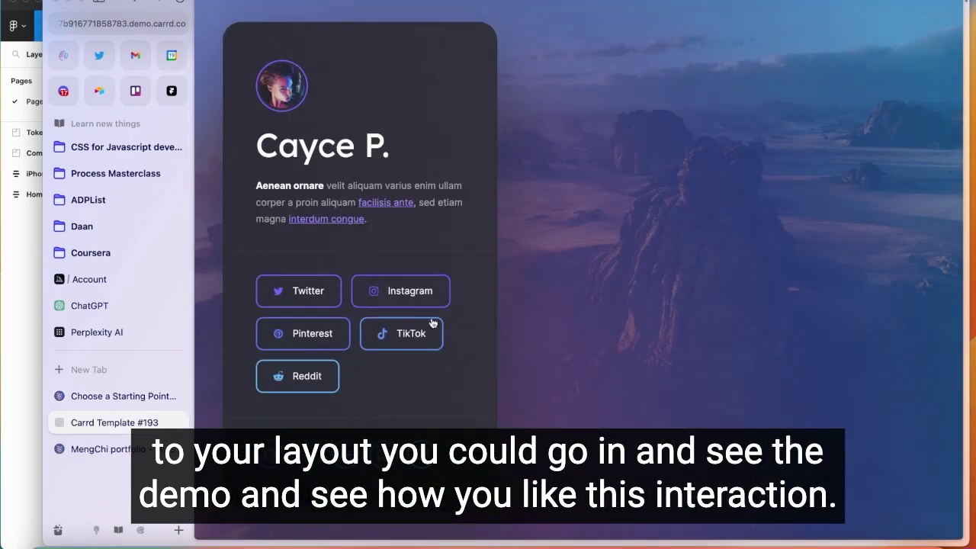
Close the demo, browse further through the templates and open the demo of Carrd Template #185.
click(177, 423)
scroll(671, 252, down, 8)
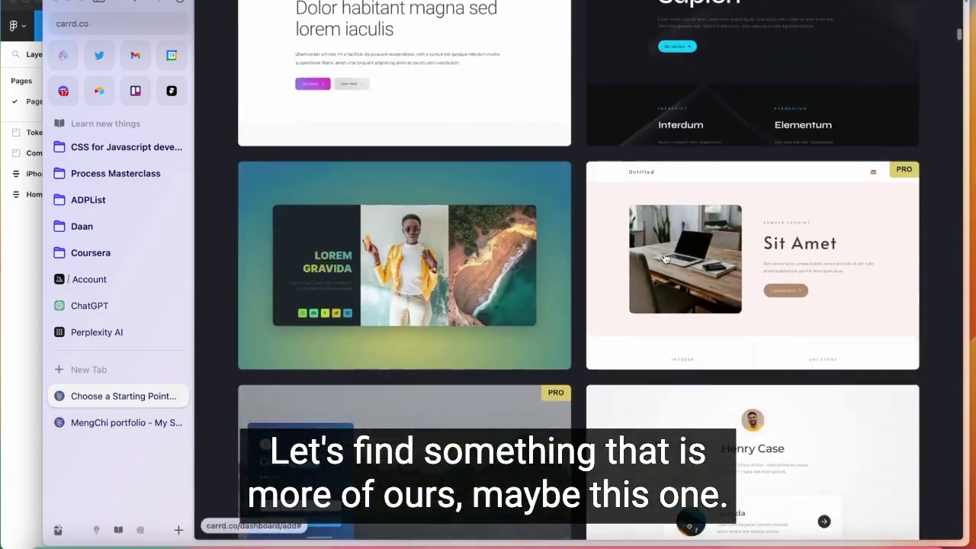
scroll(684, 244, down, 6)
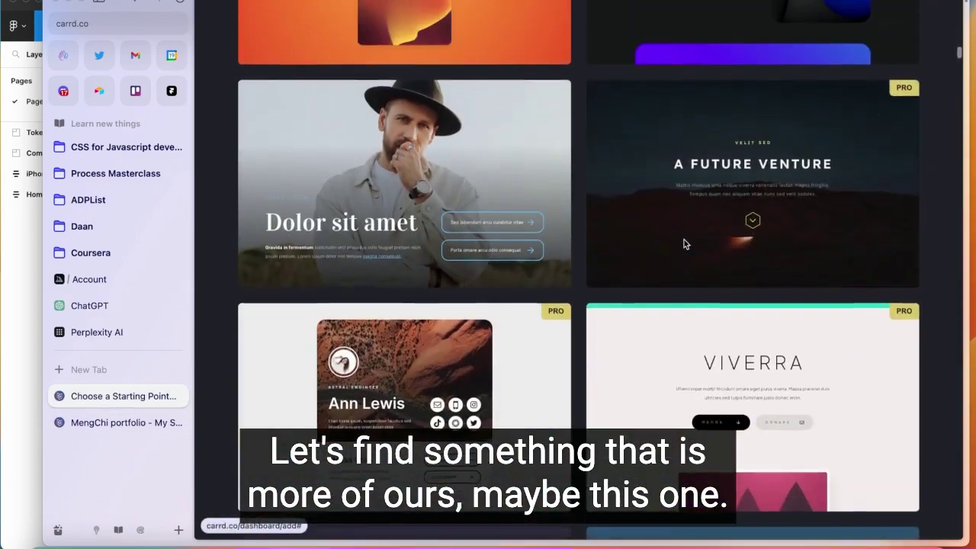
scroll(684, 244, up, 1)
scroll(685, 244, up, 1)
click(793, 101)
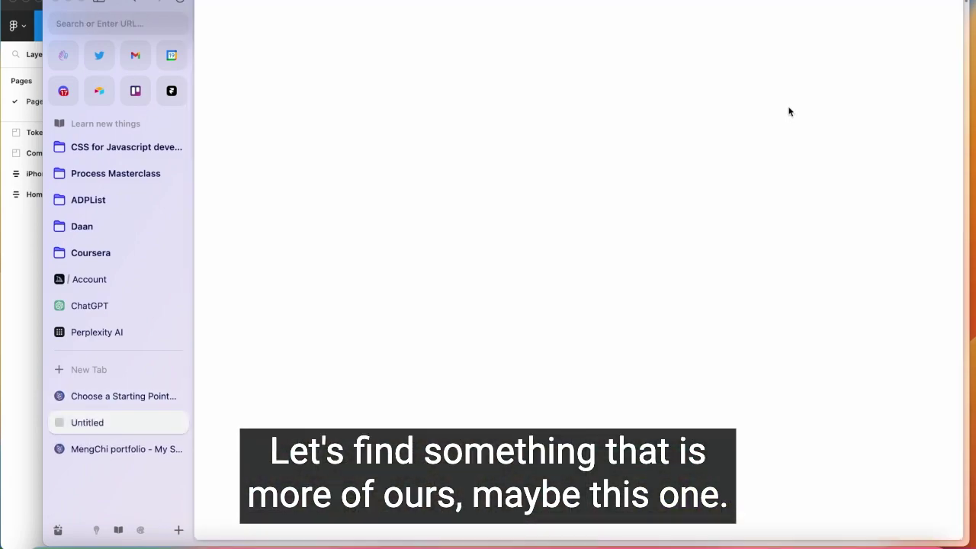
Examine how the headings, images and colored sections of the Template #185 demo animate as they come into view.
scroll(648, 301, down, 10)
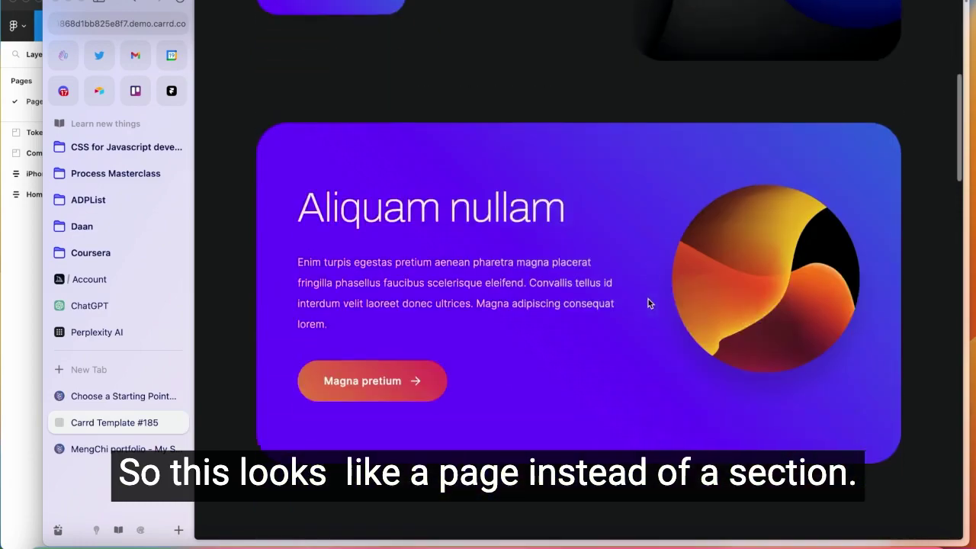
scroll(648, 299, down, 15)
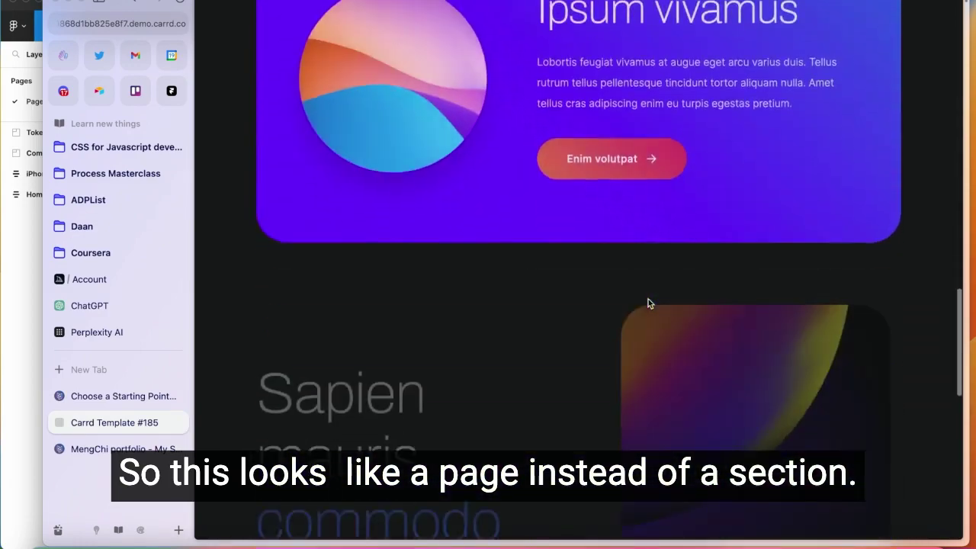
scroll(648, 299, up, 5)
scroll(649, 301, up, 15)
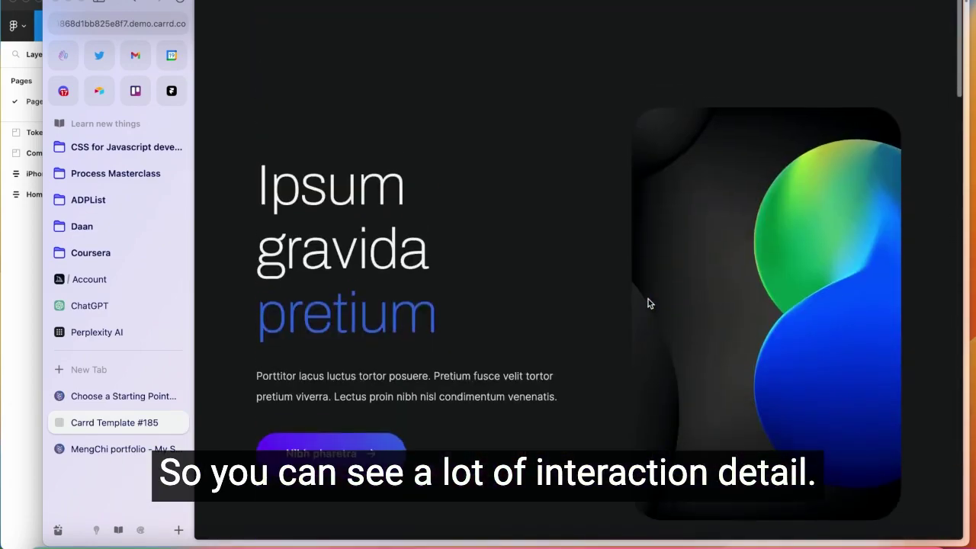
scroll(606, 366, down, 2)
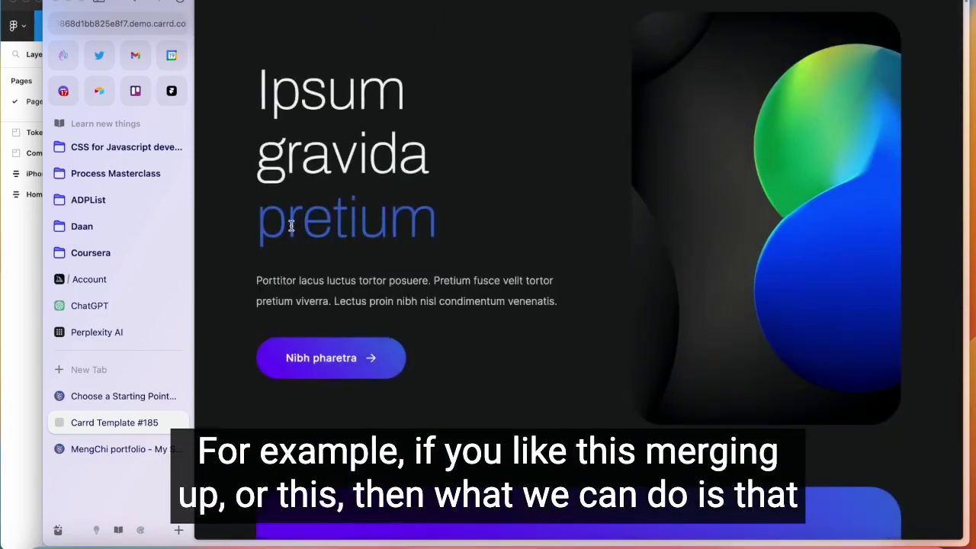
scroll(518, 254, down, 8)
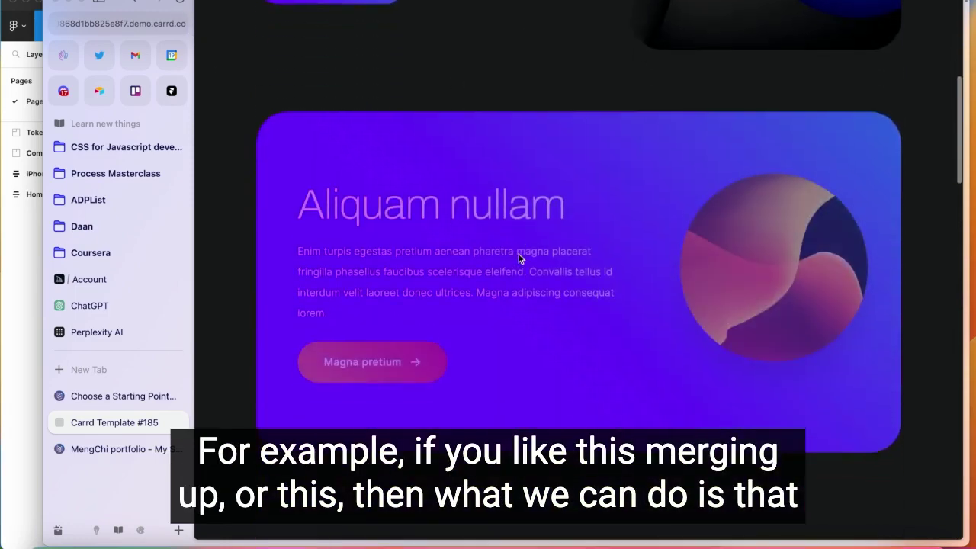
scroll(705, 267, down, 6)
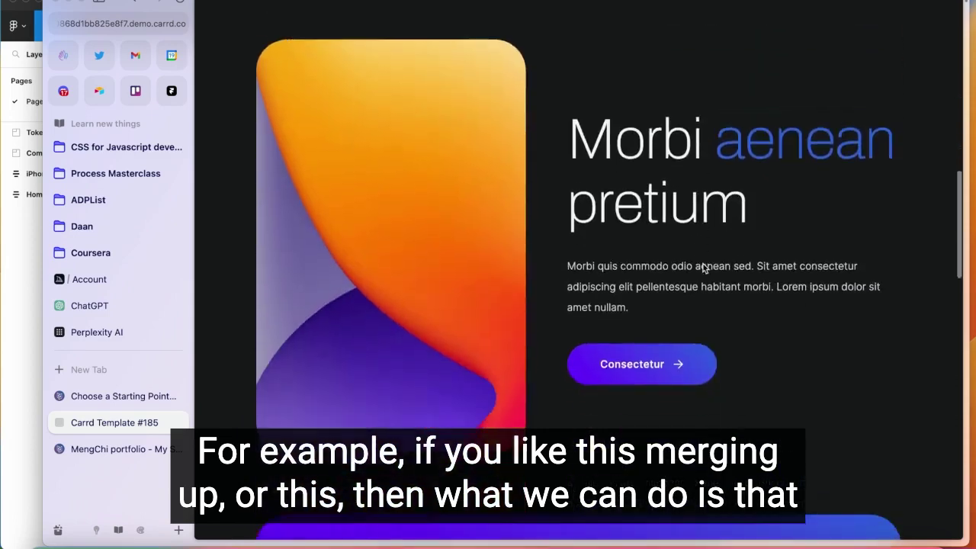
scroll(703, 264, up, 13)
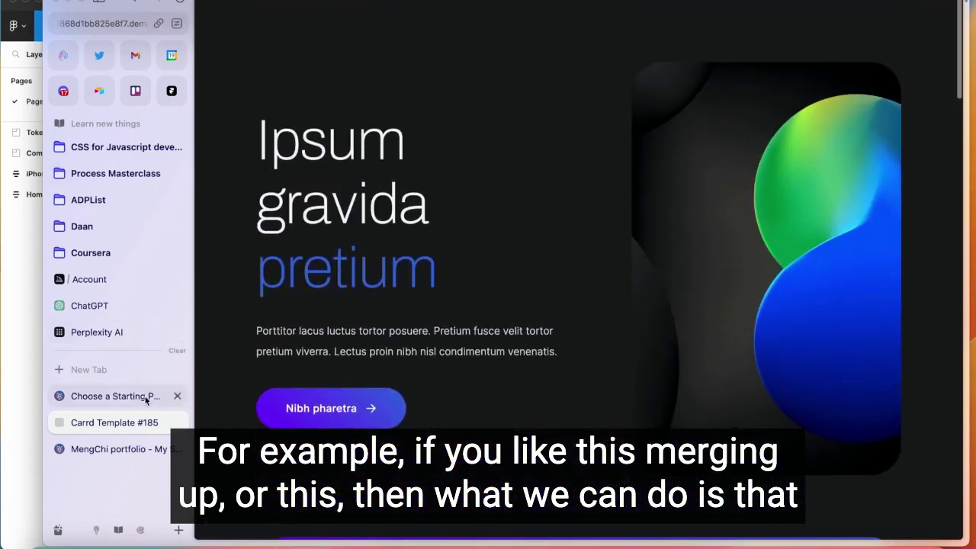
Close the demo, open the template in the editor, and inspect and replay the "Ipsum gravida pretium" heading's animation.
click(177, 423)
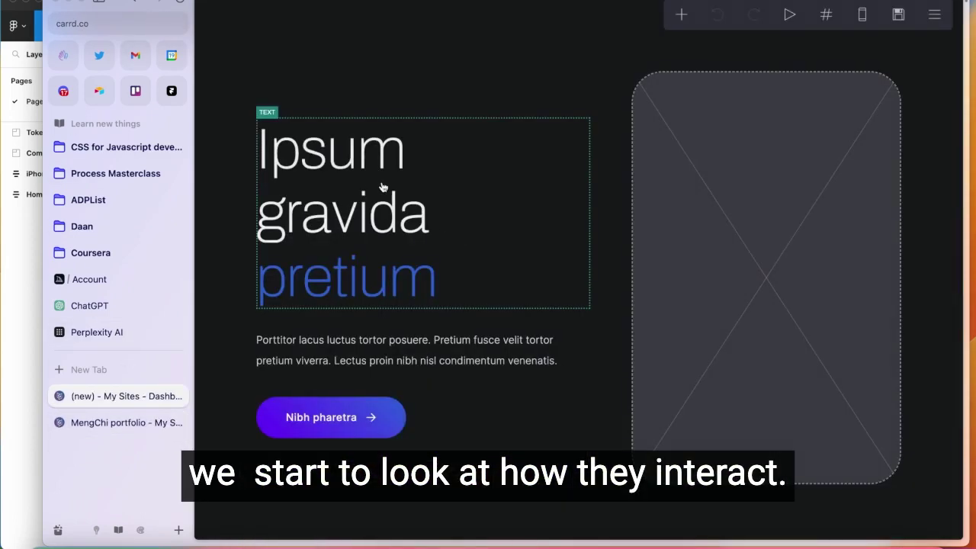
click(383, 187)
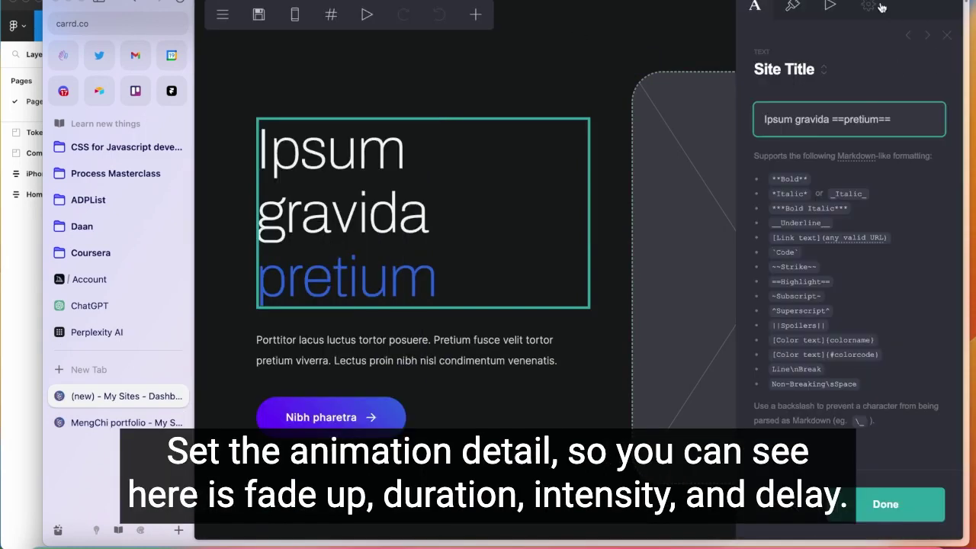
click(830, 6)
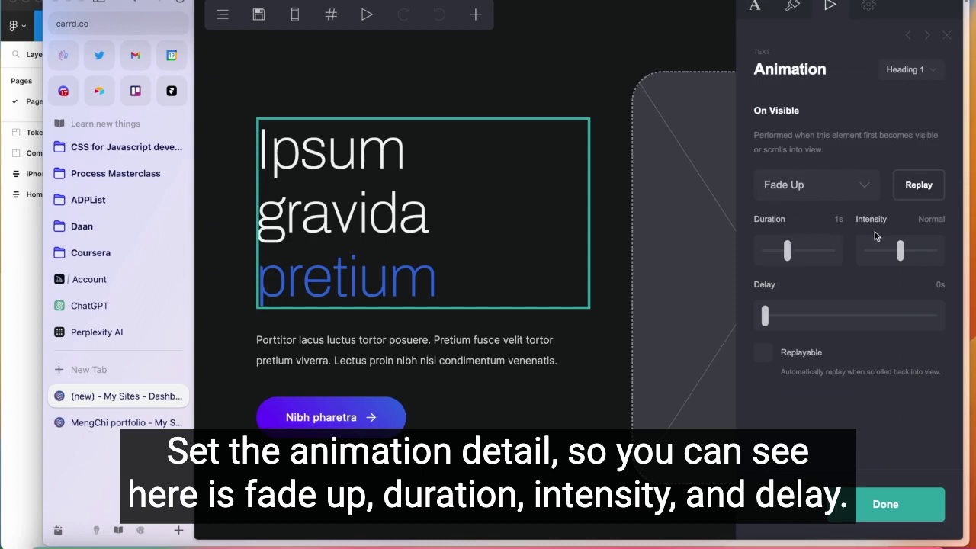
click(920, 192)
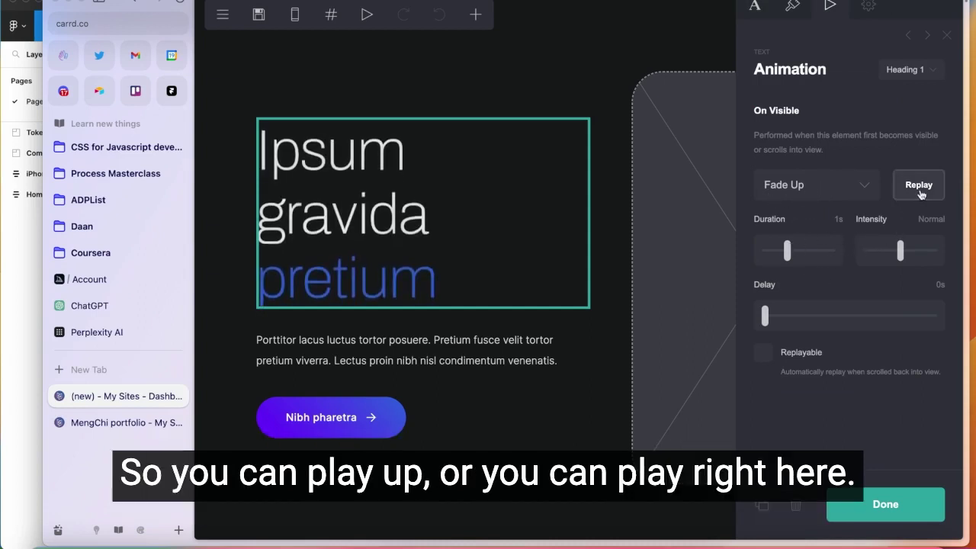
click(373, 14)
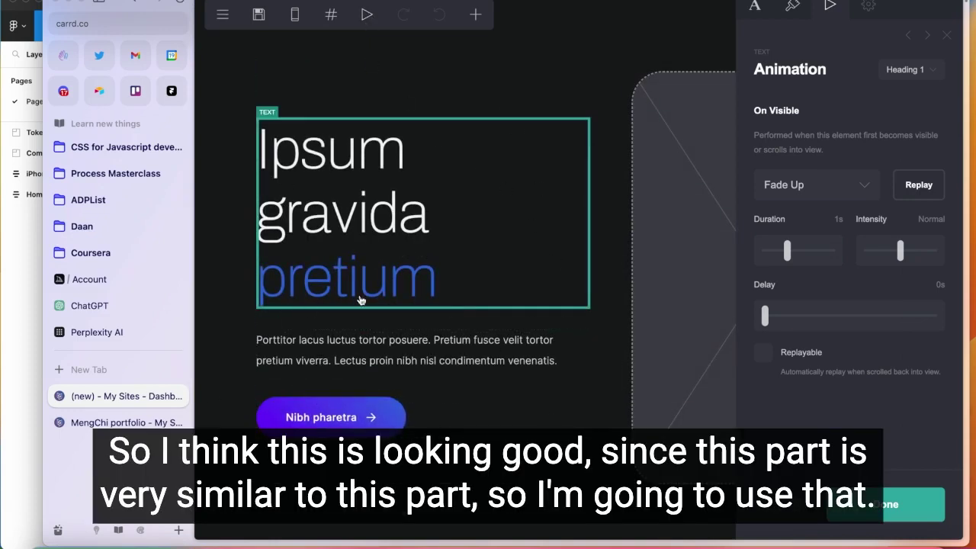
In the portfolio site, set the On Visible animation of the first project's SAAS PLATFORM label to Fade Up.
key(ctrl+Tab)
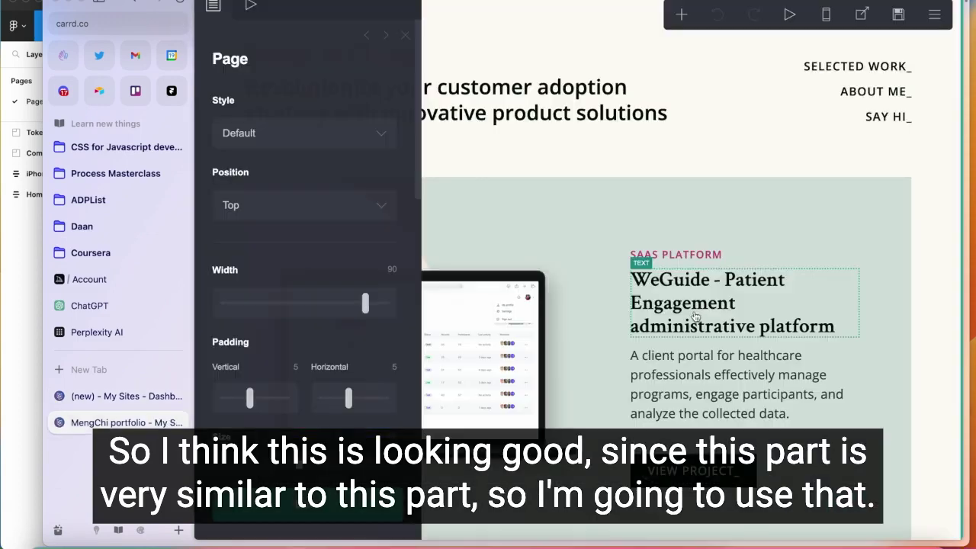
click(108, 397)
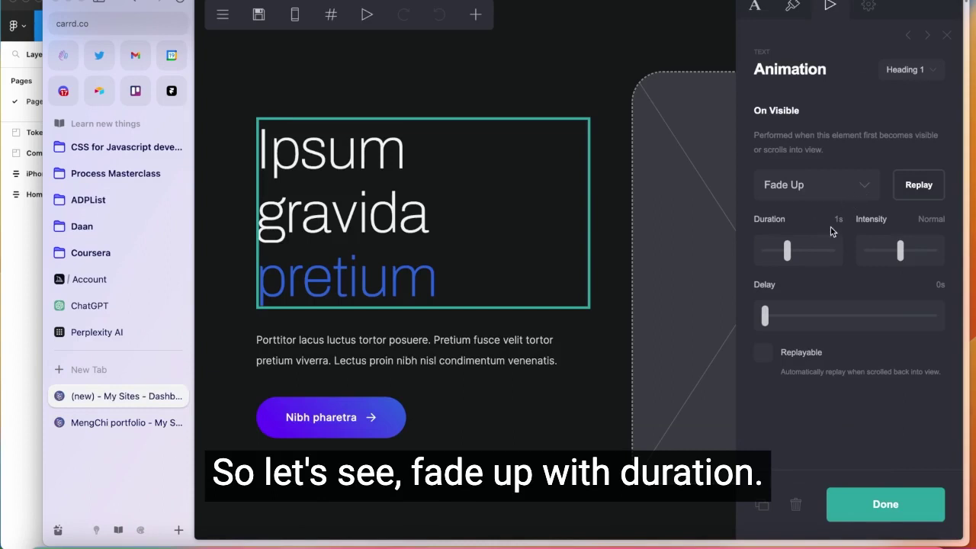
click(81, 424)
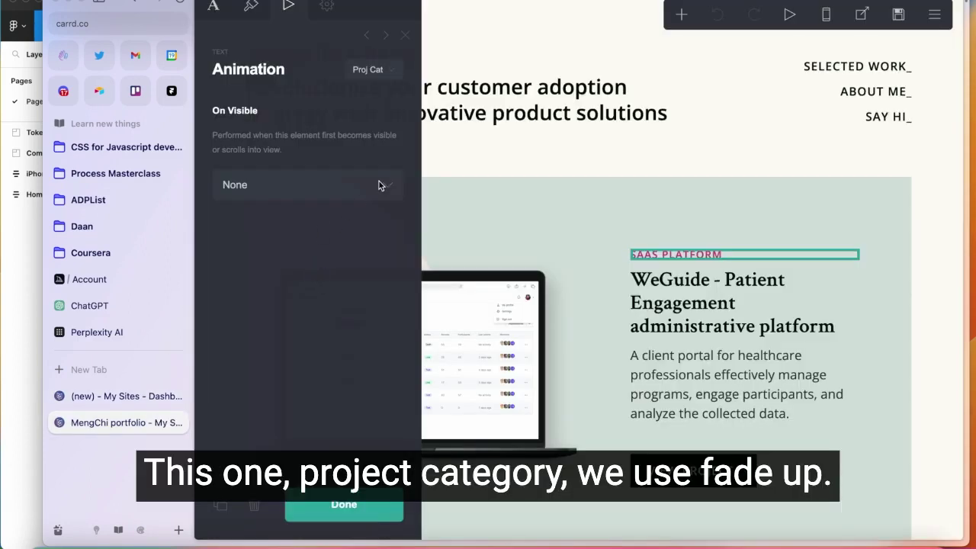
click(296, 200)
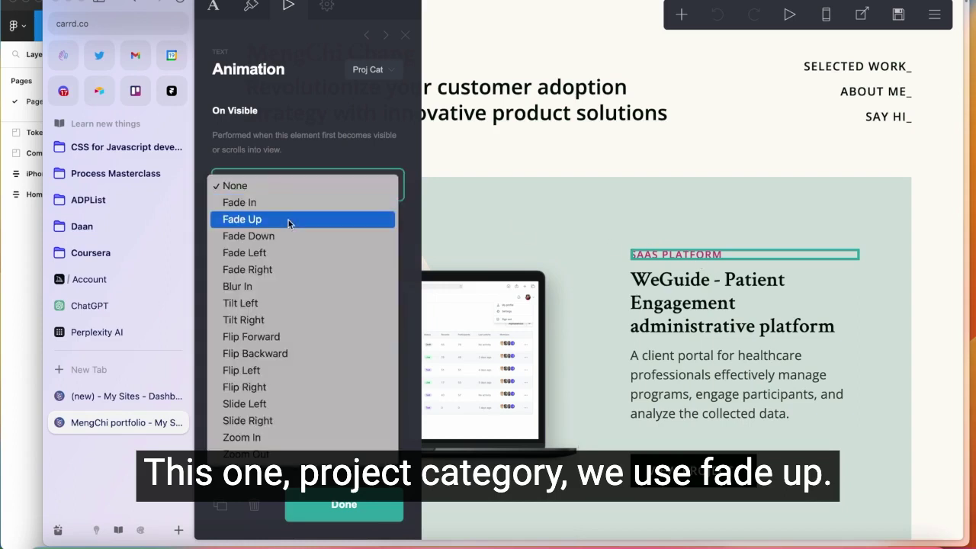
click(289, 221)
Check the template heading's duration and intensity against the portfolio's category label, and replay the label's Fade Up animation.
click(149, 396)
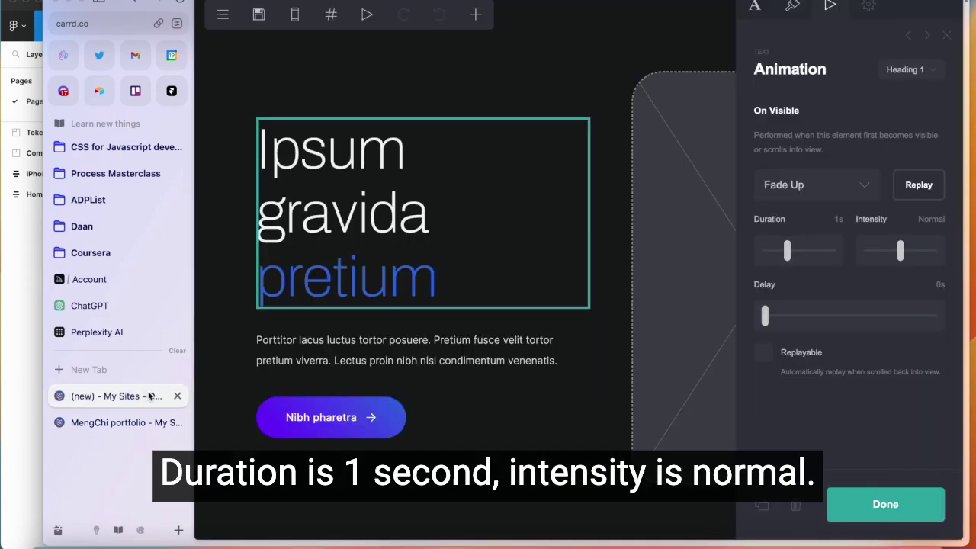
click(131, 424)
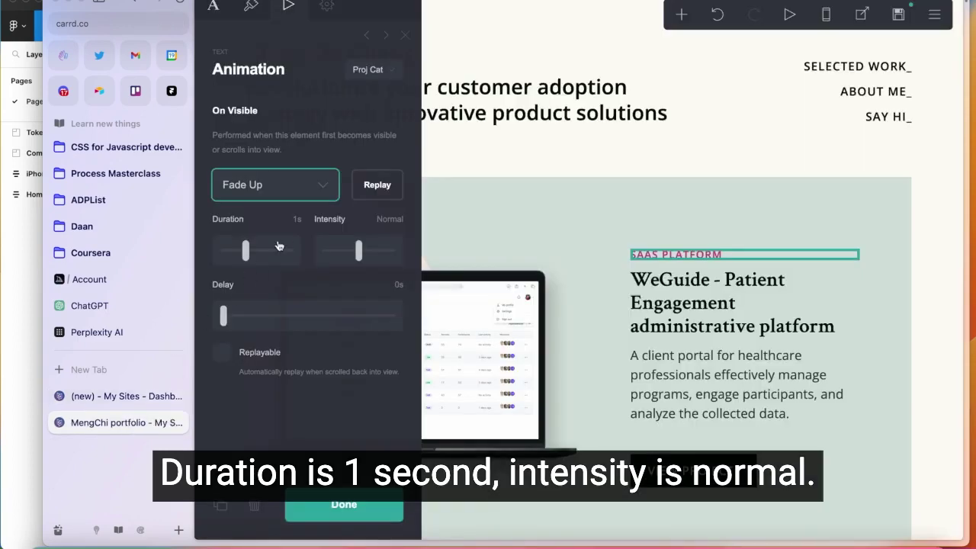
click(383, 184)
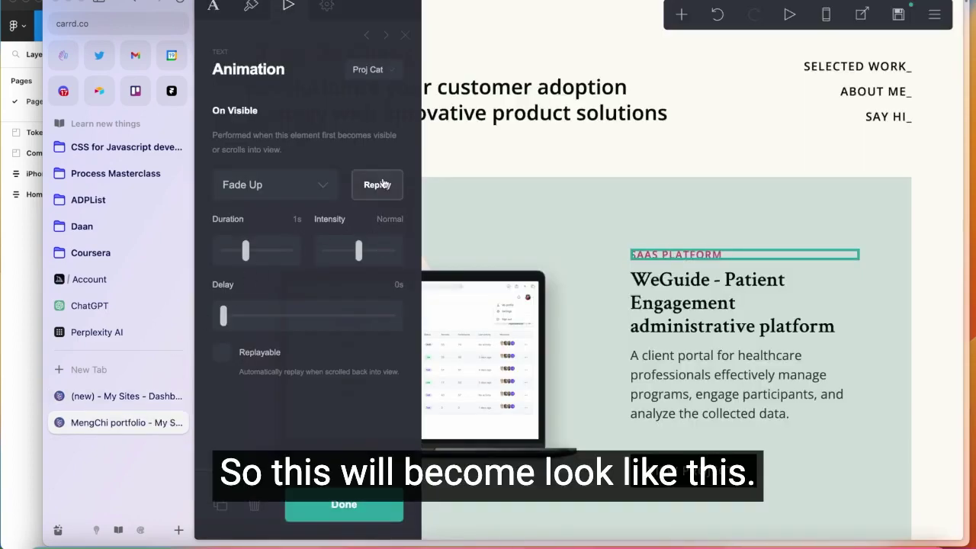
Check the second project's category label, and set the intensity of the Proj Cat animation to Min.
scroll(504, 160, down, 5)
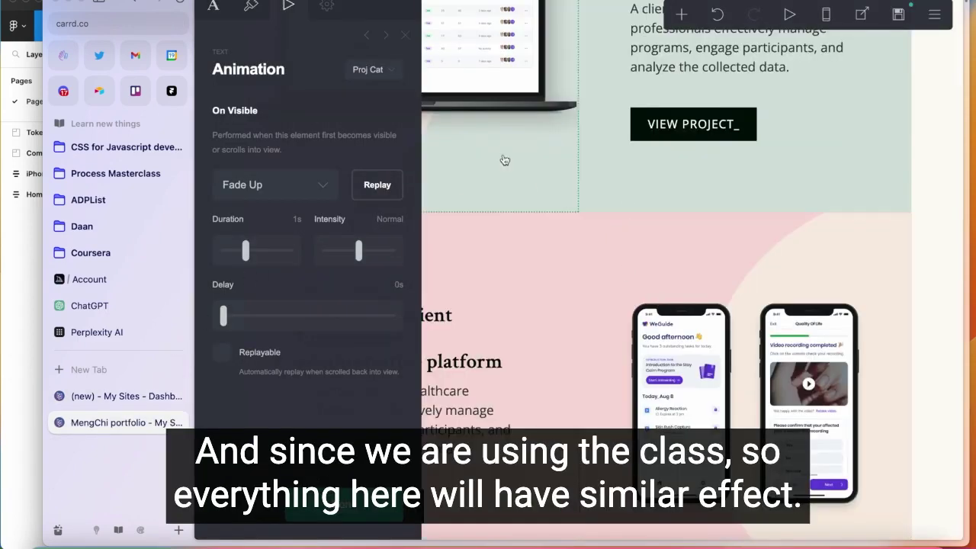
click(382, 35)
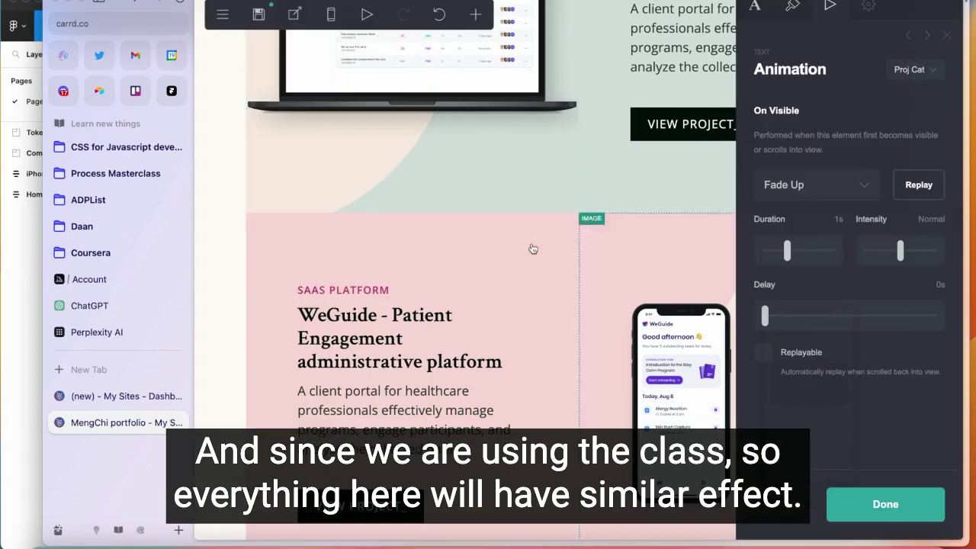
click(332, 296)
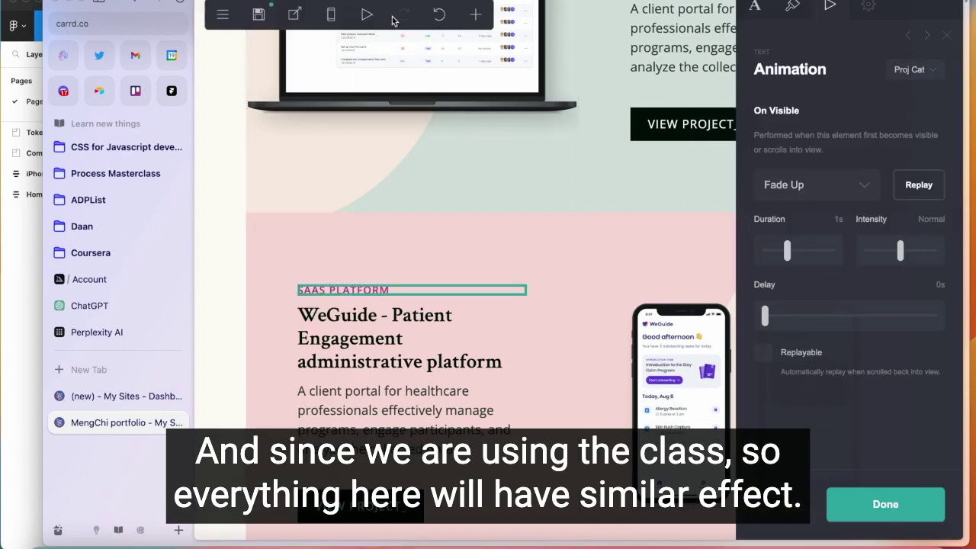
scroll(475, 257, up, 3)
drag(900, 252, 893, 257)
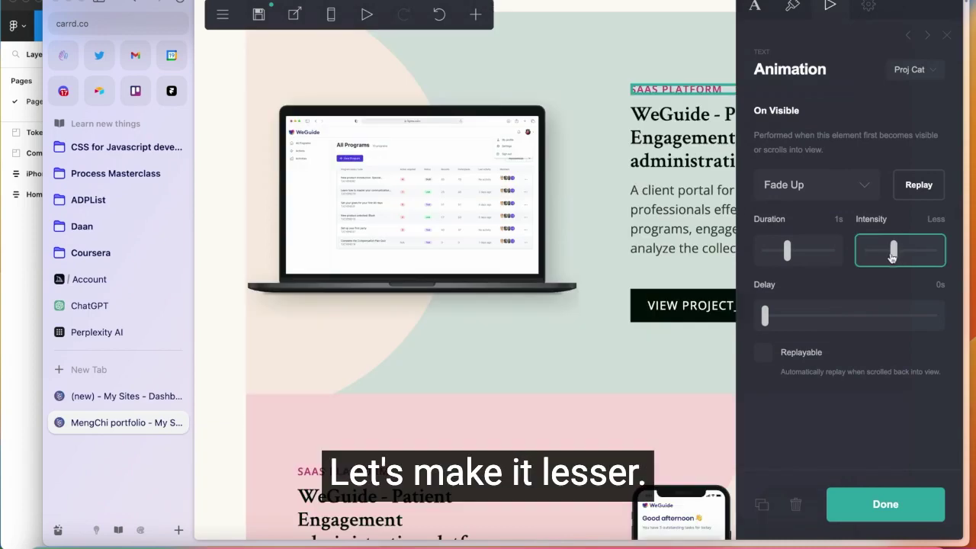
key(Left)
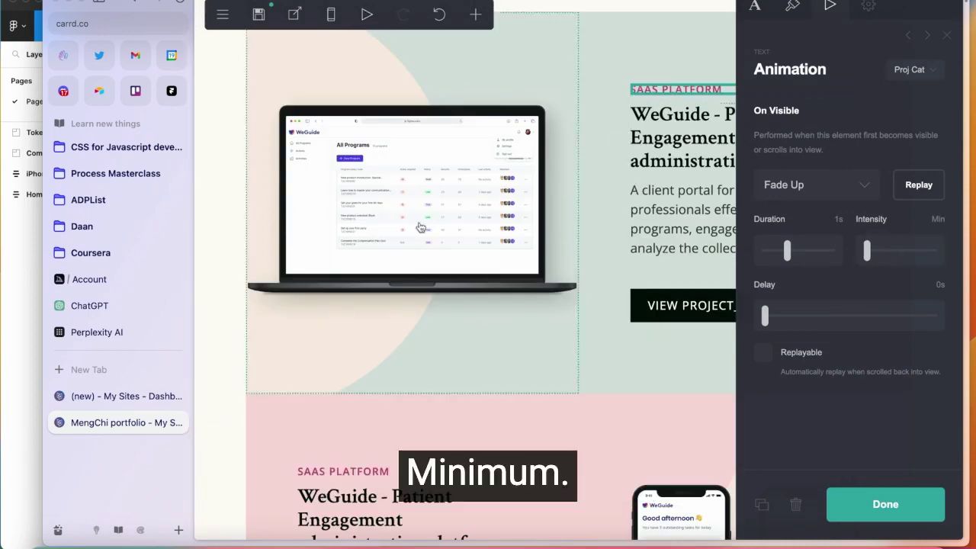
Review the button animation settings in the templates, and replay the PROIN button's Zoom In animation.
click(133, 396)
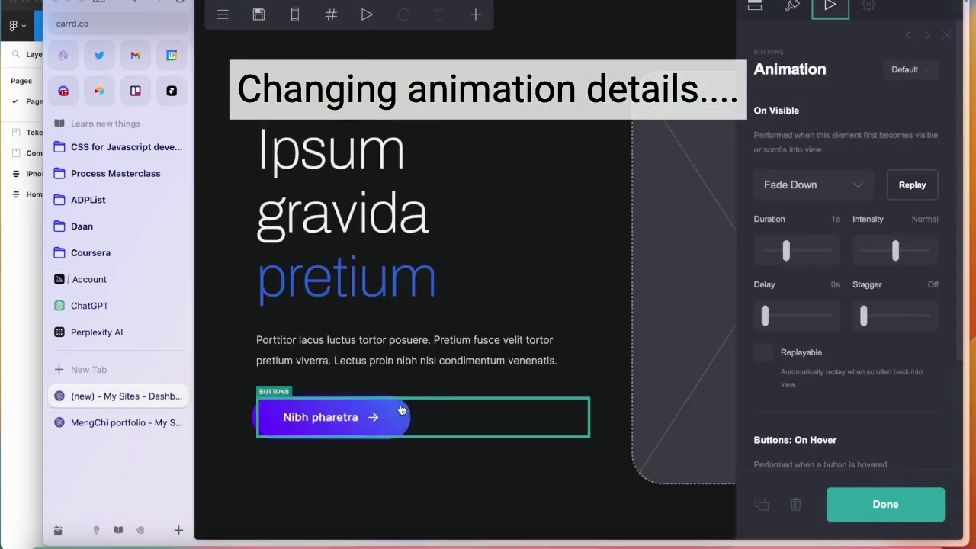
scroll(385, 463, down, 5)
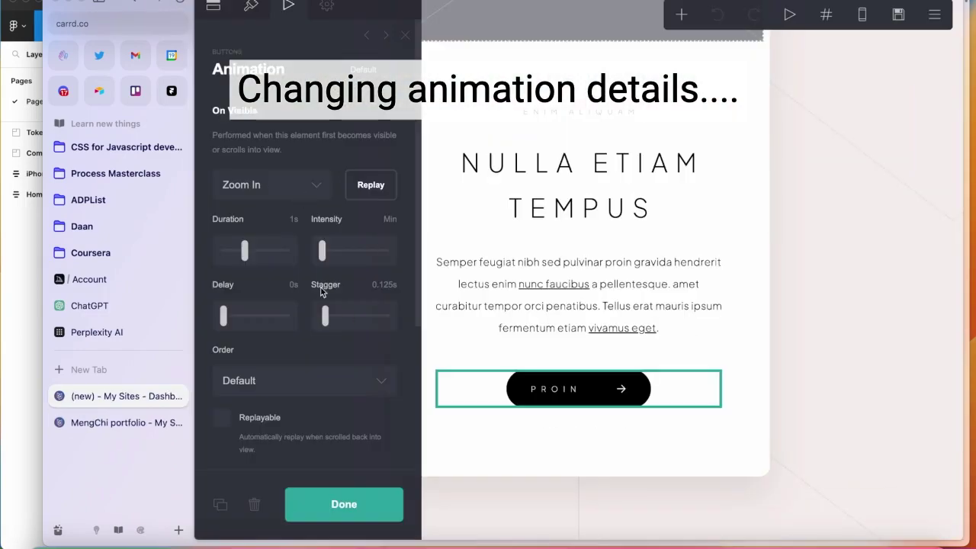
click(371, 185)
click(118, 422)
click(128, 408)
click(118, 423)
Change the laptop image's On Visible effect, lower its intensity to the minimum, lengthen its duration and remove its delay.
scroll(447, 320, up, 3)
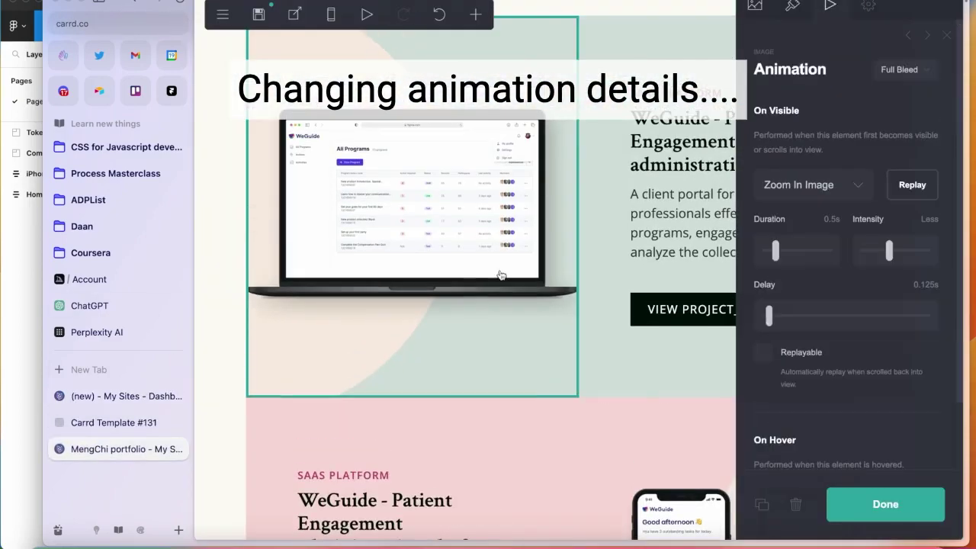
drag(889, 252, 864, 252)
click(825, 185)
click(818, 203)
drag(776, 252, 787, 257)
drag(769, 317, 764, 316)
Review the remaining project sections and preview the portfolio page's entrance animations.
scroll(599, 194, down, 3)
click(679, 328)
scroll(447, 224, down, 10)
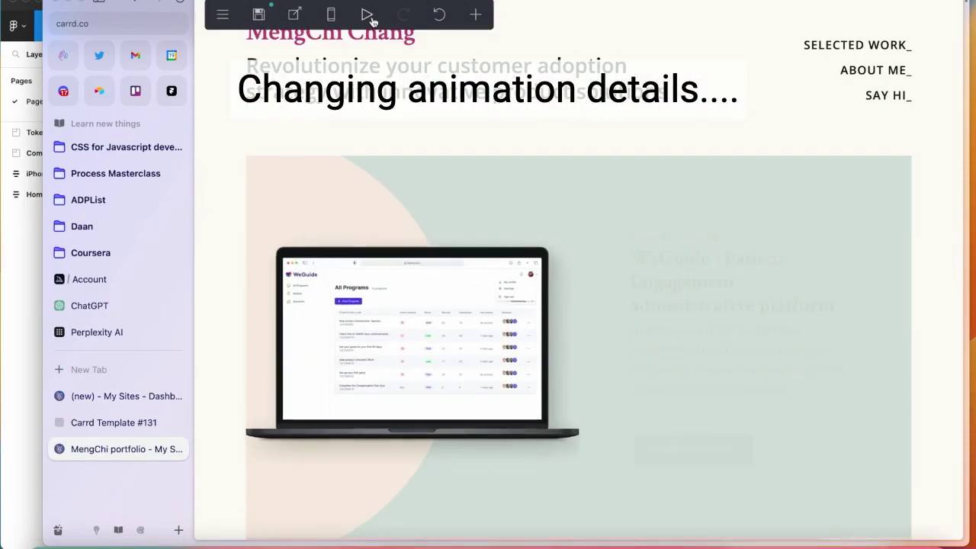
Set the On Visible animation of the first testimonial text to Fade Up.
scroll(560, 168, down, 10)
scroll(559, 168, down, 10)
scroll(573, 211, down, 5)
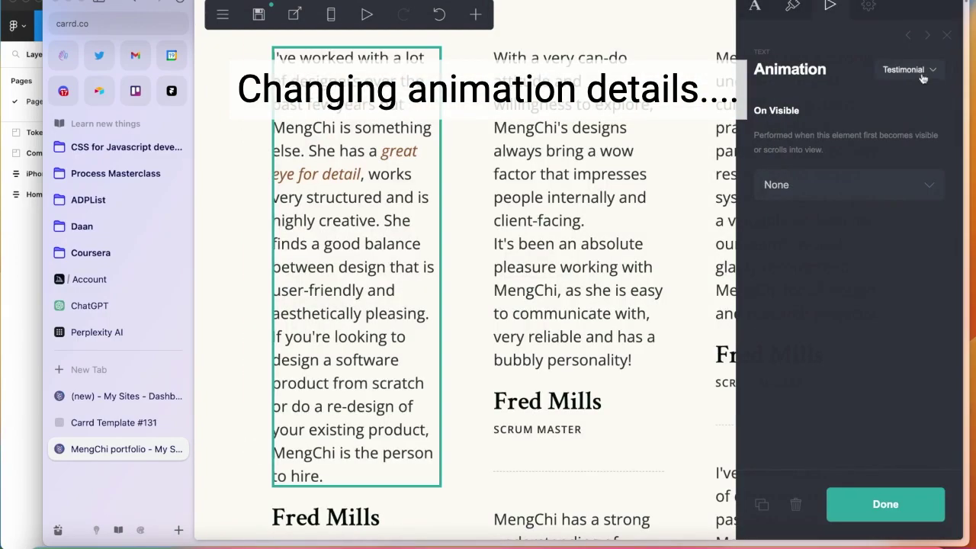
click(798, 183)
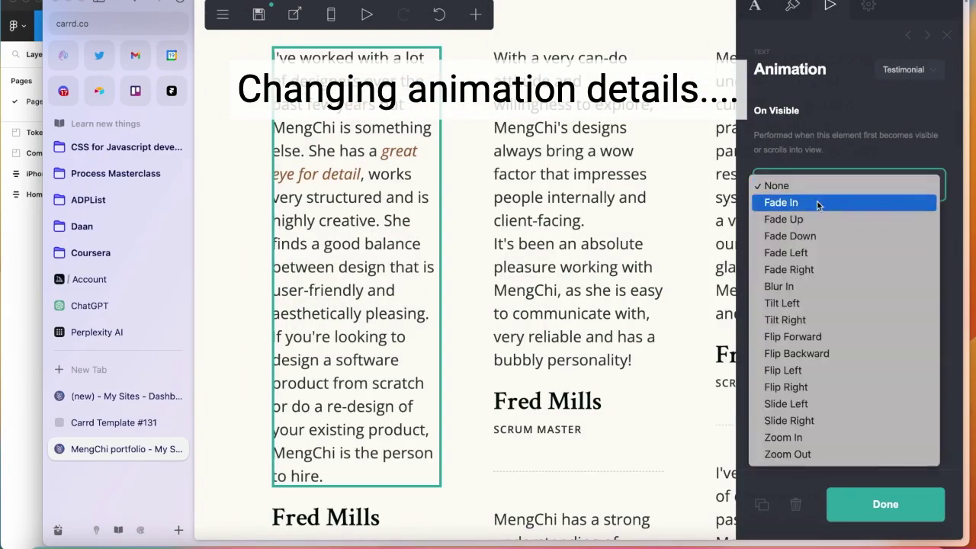
click(814, 220)
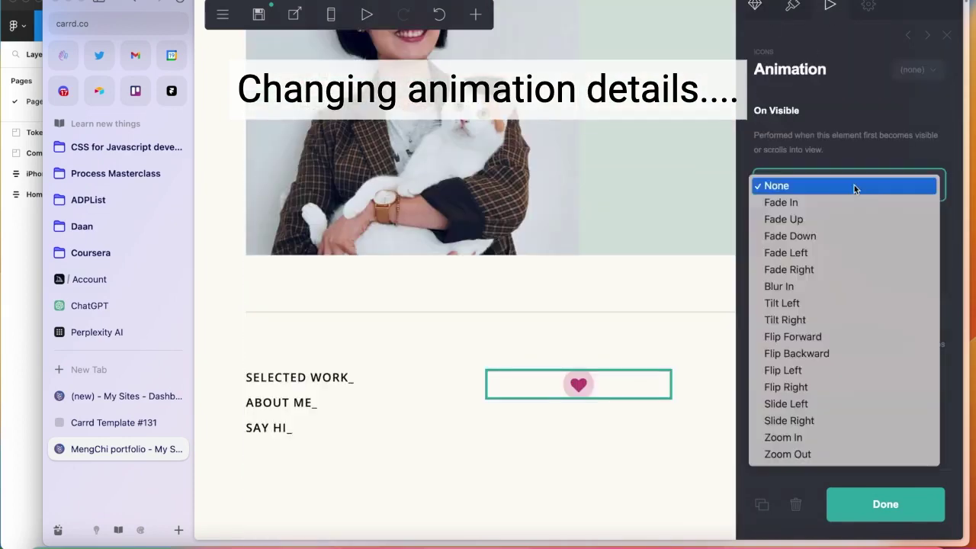
Give the heart icon in the footer a Fade In On Visible animation with a 2s duration.
click(841, 205)
drag(854, 259, 865, 260)
click(635, 269)
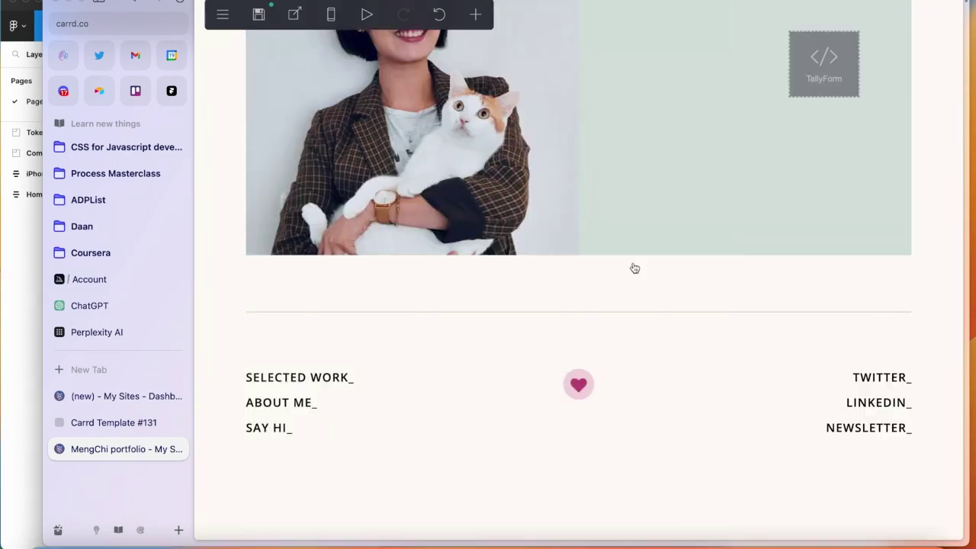
Publish the changes and check the live portfolio page down to its footer.
click(273, 23)
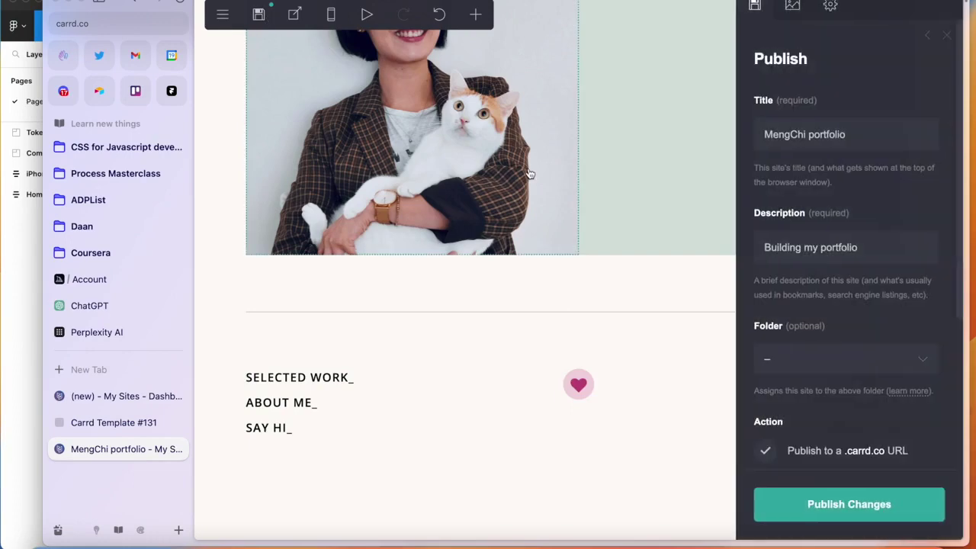
key(super+s)
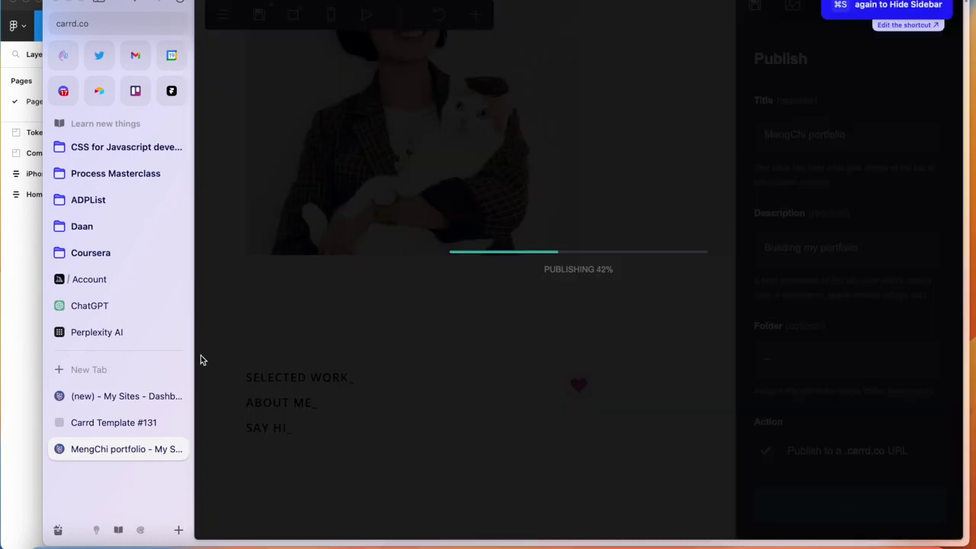
click(183, 424)
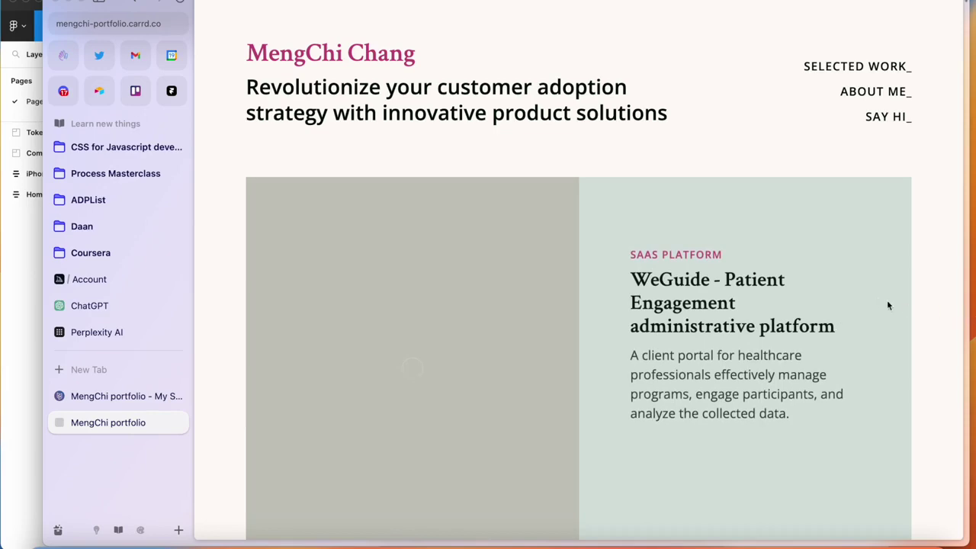
scroll(835, 331, down, 1)
scroll(580, 309, down, 3)
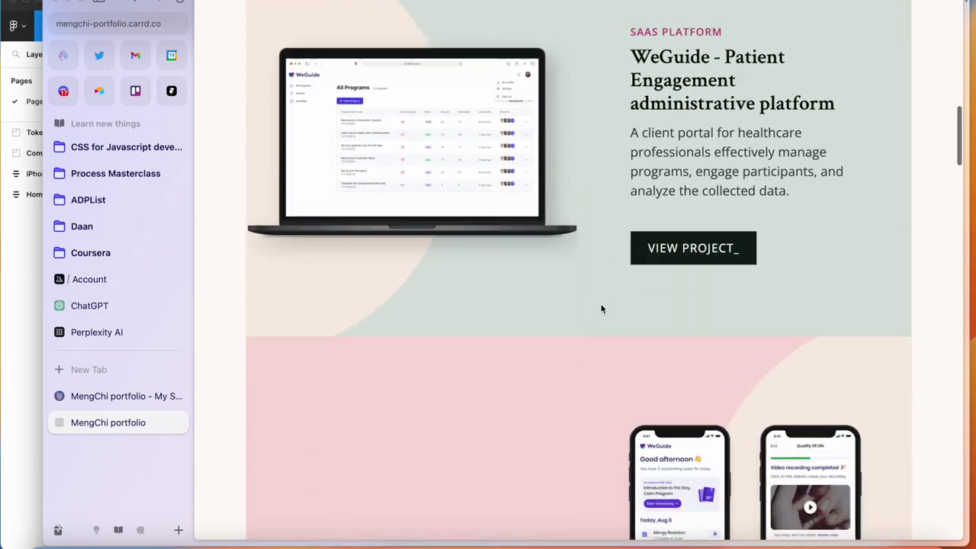
scroll(601, 309, down, 15)
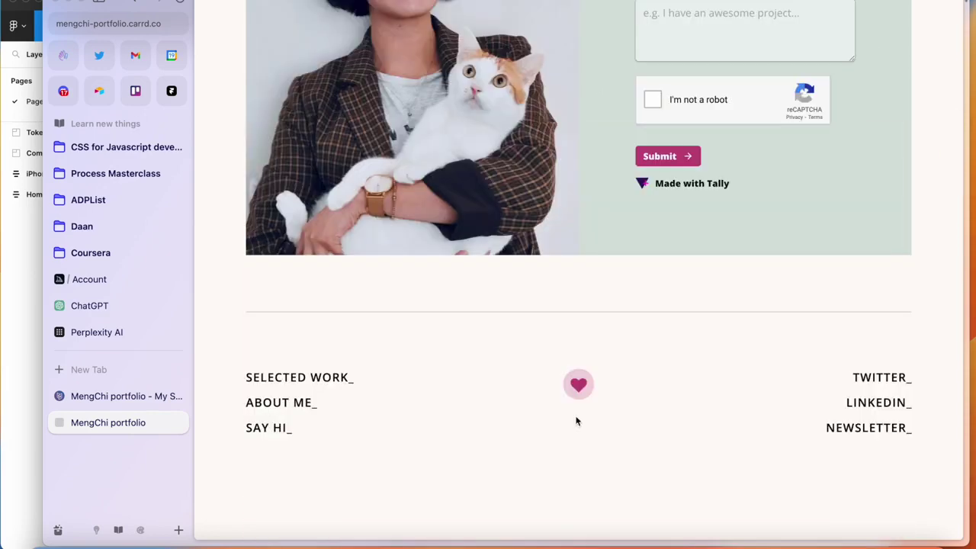
Return to the site editor and set the footer heart icon's general size to 3.
click(124, 397)
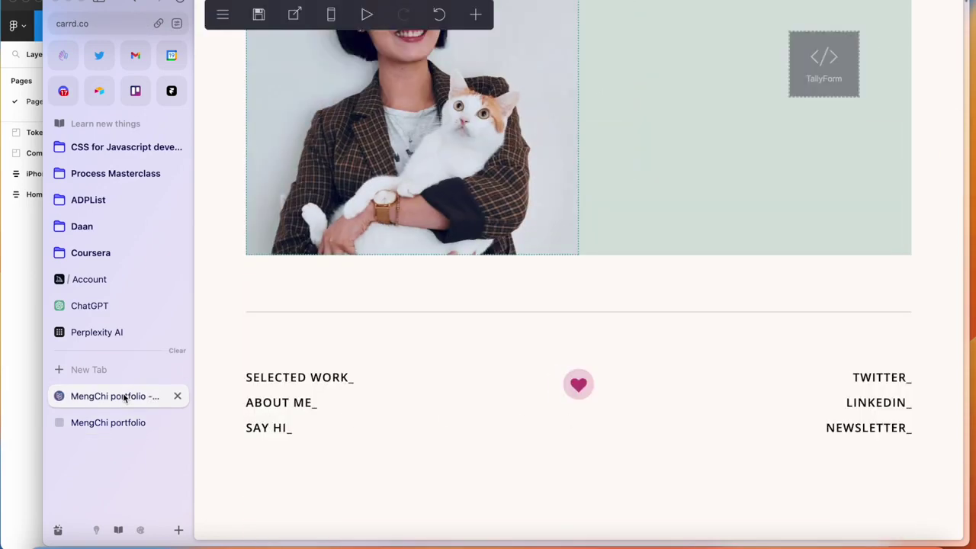
click(605, 390)
click(331, 14)
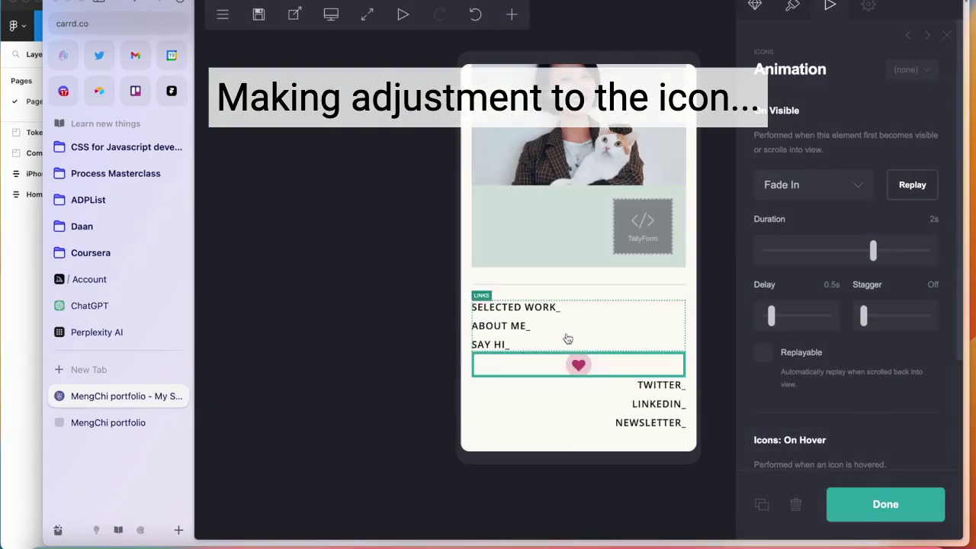
click(792, 5)
scroll(845, 274, down, 5)
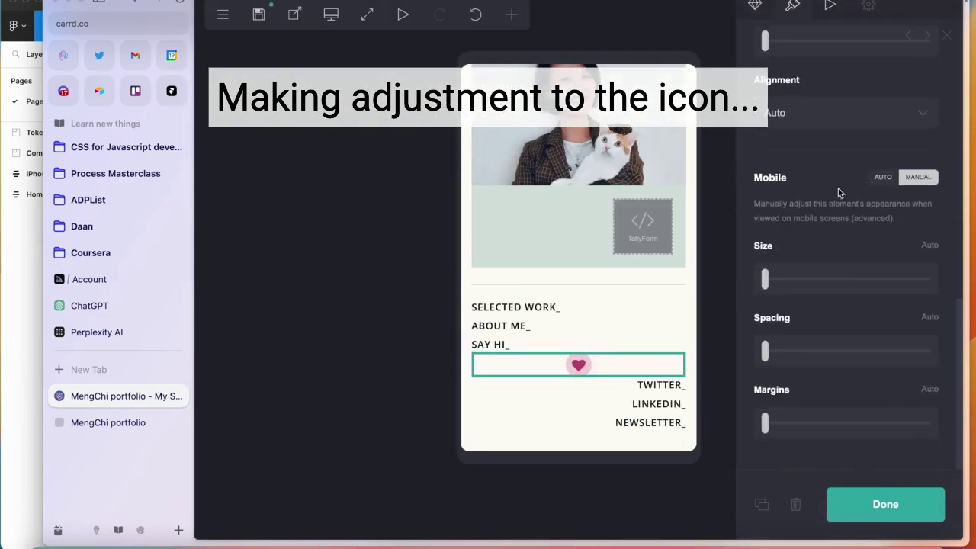
scroll(868, 182, up, 6)
click(934, 250)
text(3)
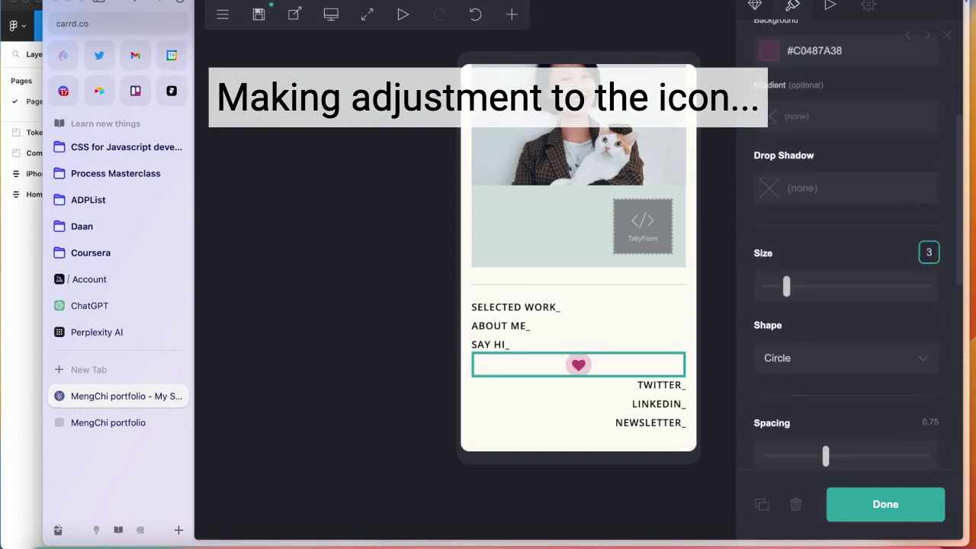
key(Return)
Set the heart icon's mobile size to 1.5 and return to the desktop layout.
scroll(851, 309, down, 5)
click(929, 244)
text(1.)
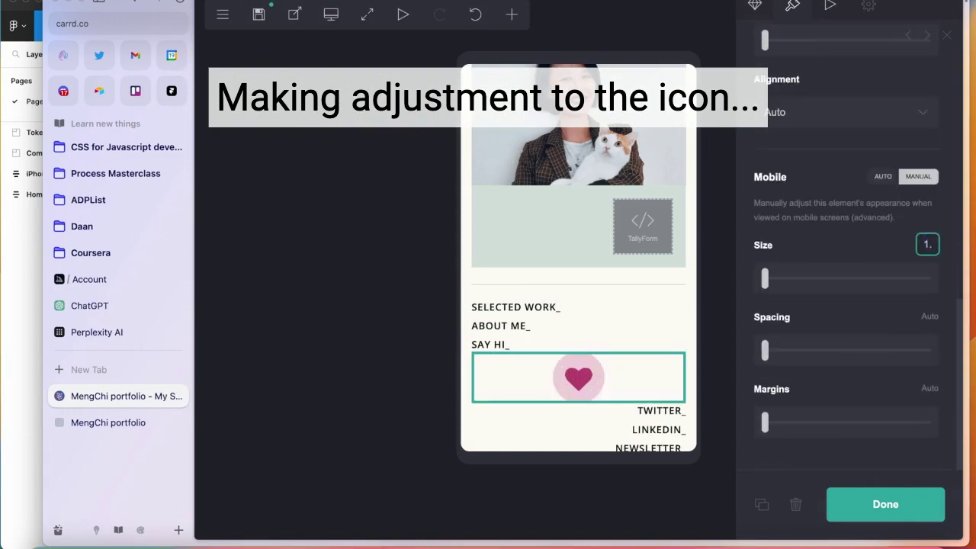
text(5)
key(Return)
click(331, 14)
Publish the icon changes and reload the live portfolio to check its entrance animations.
click(499, 460)
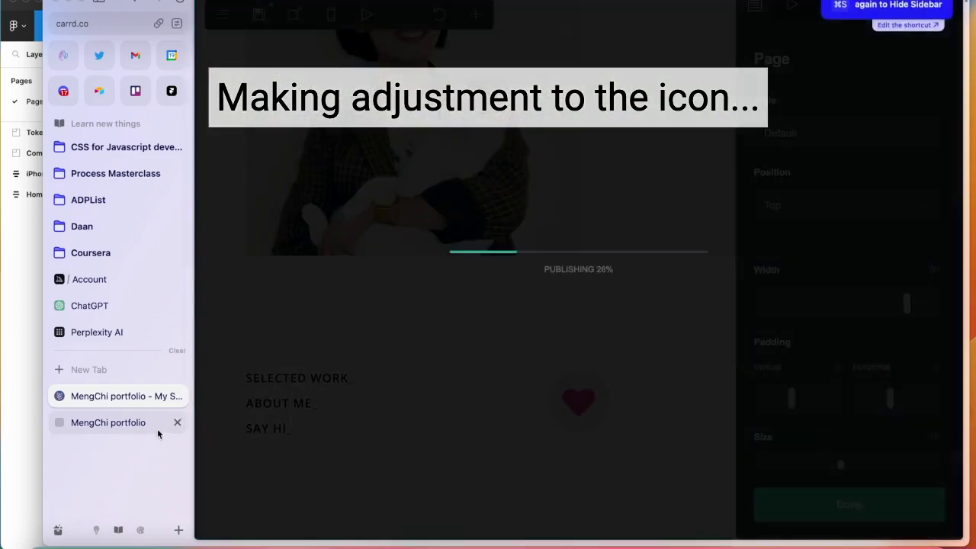
click(157, 429)
click(180, 3)
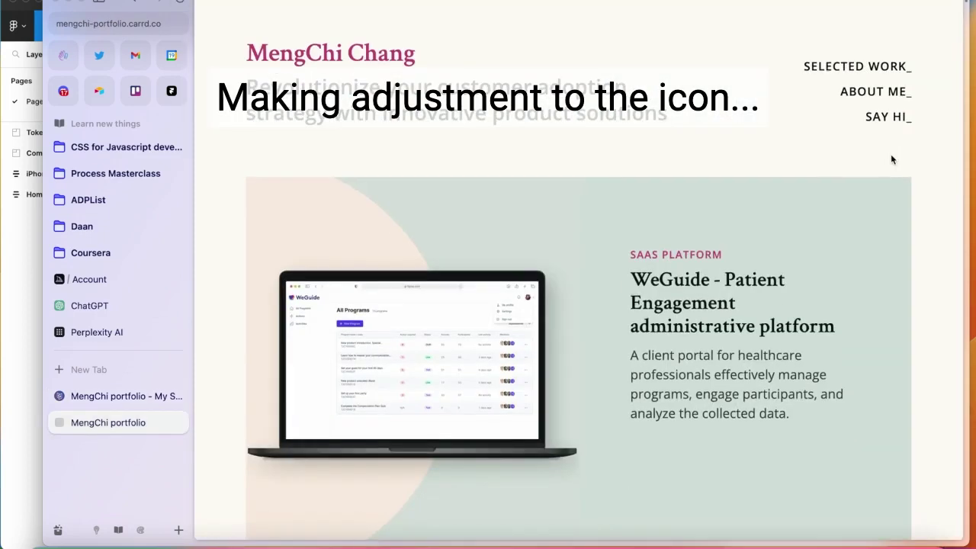
scroll(599, 398, down, 20)
scroll(599, 398, up, 3)
scroll(599, 398, up, 4)
Back in the editor, shorten the heart icon's Fade In duration to 1.5s.
click(139, 396)
scroll(830, 333, down, 8)
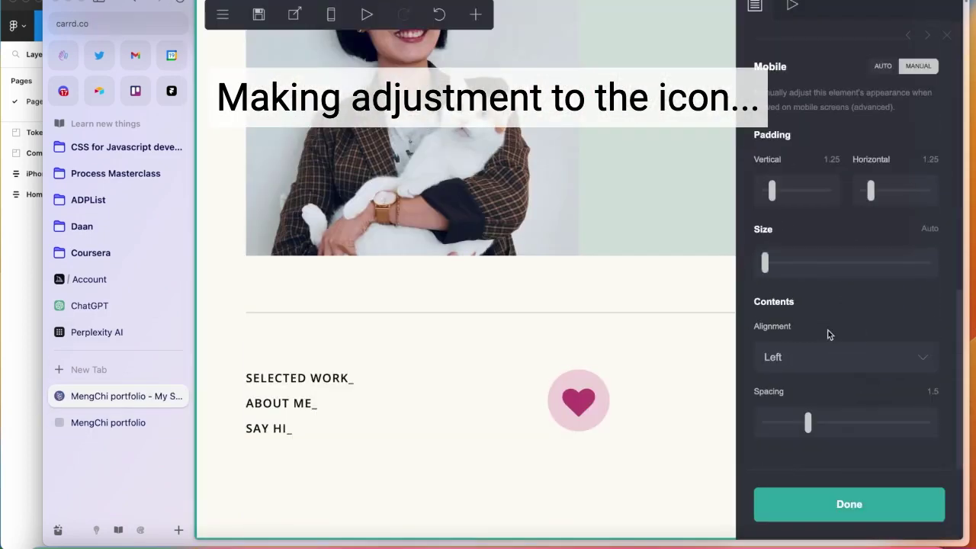
click(792, 9)
scroll(813, 272, down, 3)
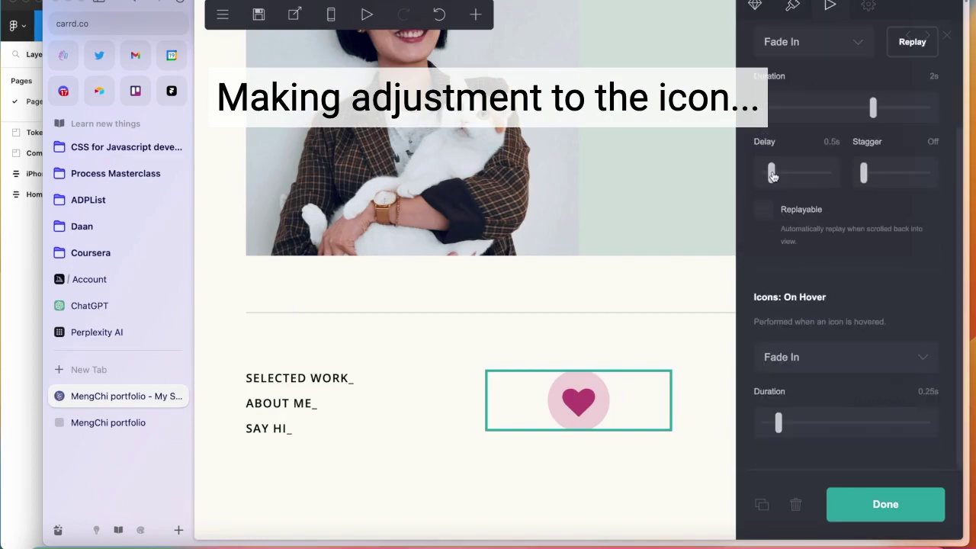
drag(871, 109, 854, 111)
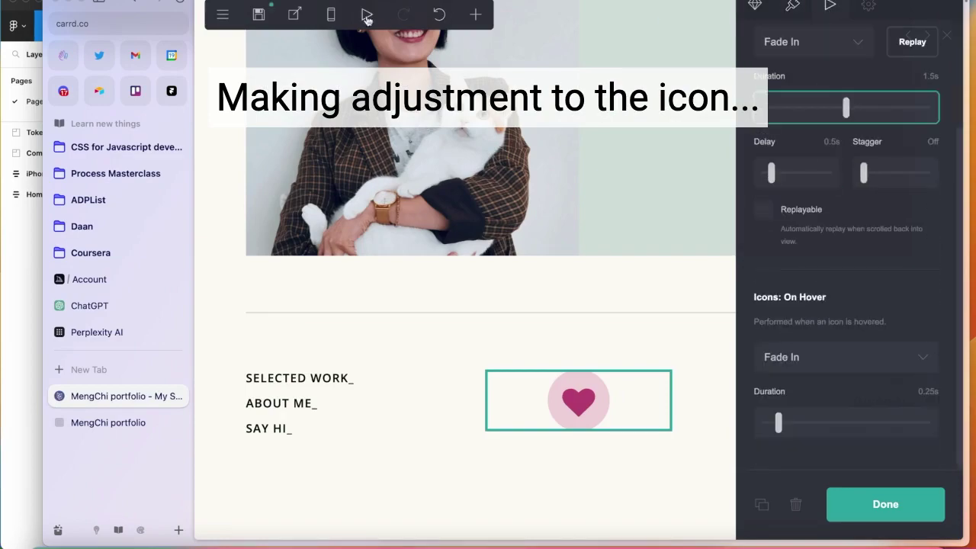
Set the Fade Right duration of the "What other people say_" heading to 0.75s.
scroll(560, 234, down, 20)
scroll(561, 234, up, 15)
click(546, 183)
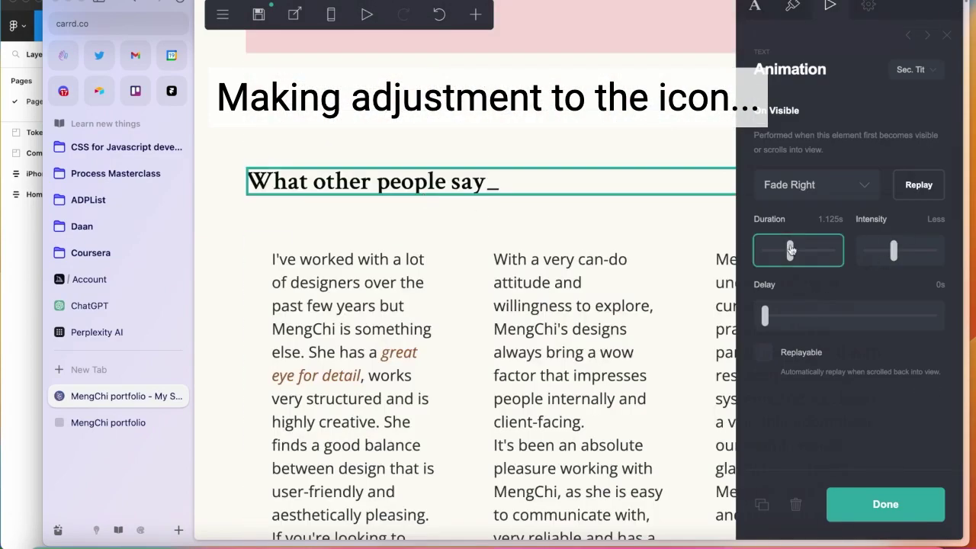
Preview the page animations, publish the changes and check the first project on the live page.
click(367, 14)
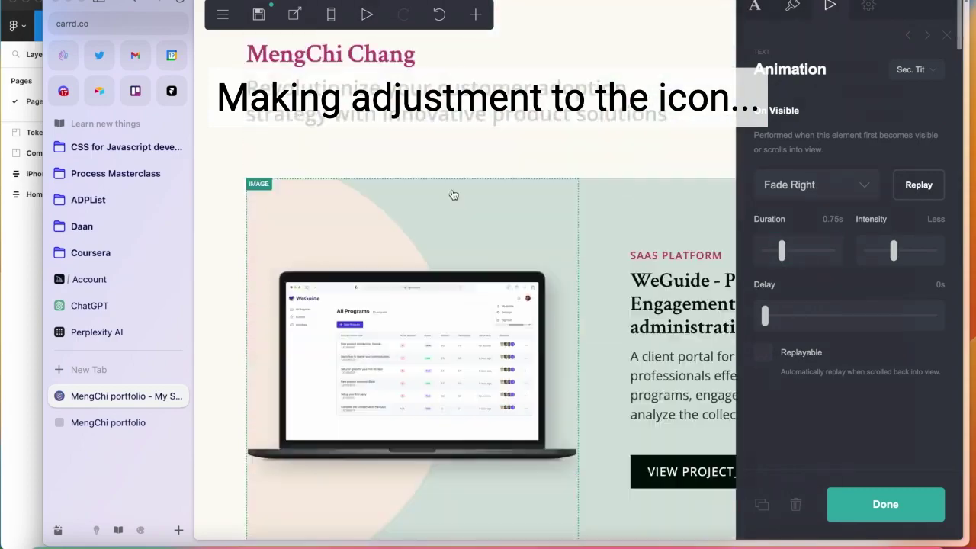
key(super+s)
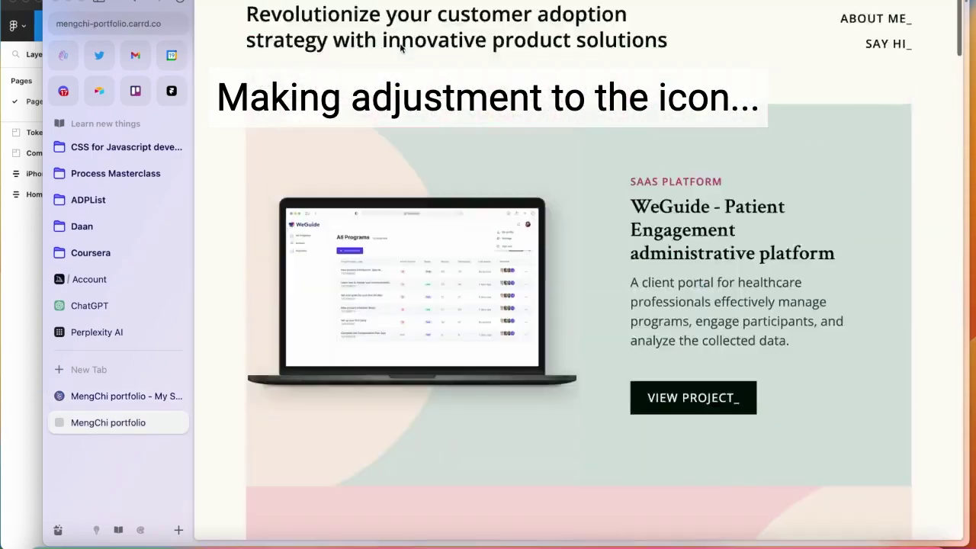
scroll(496, 343, down, 2)
Turn off the stagger of the first project's VIEW PROJECT_ button and set its Zoom In duration to 1.125s.
click(687, 400)
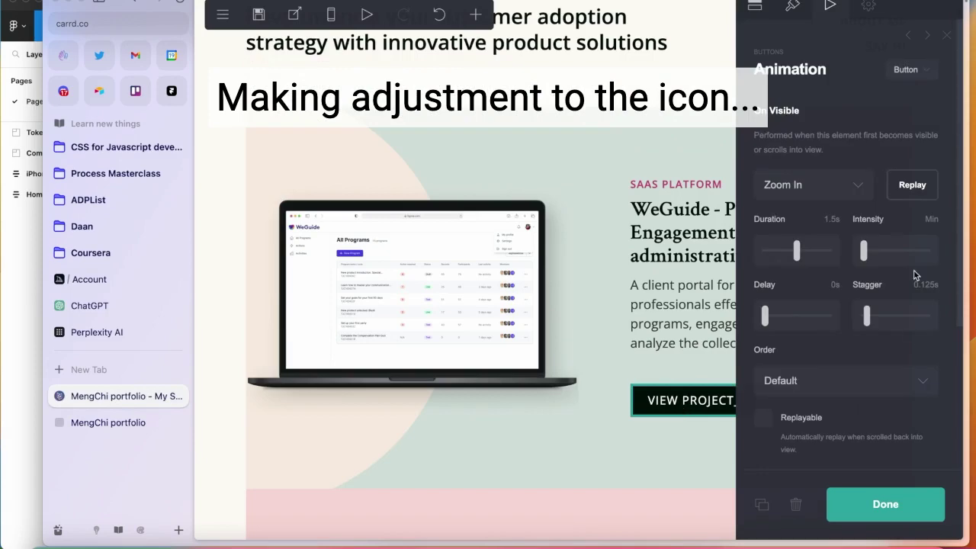
drag(867, 315, 861, 315)
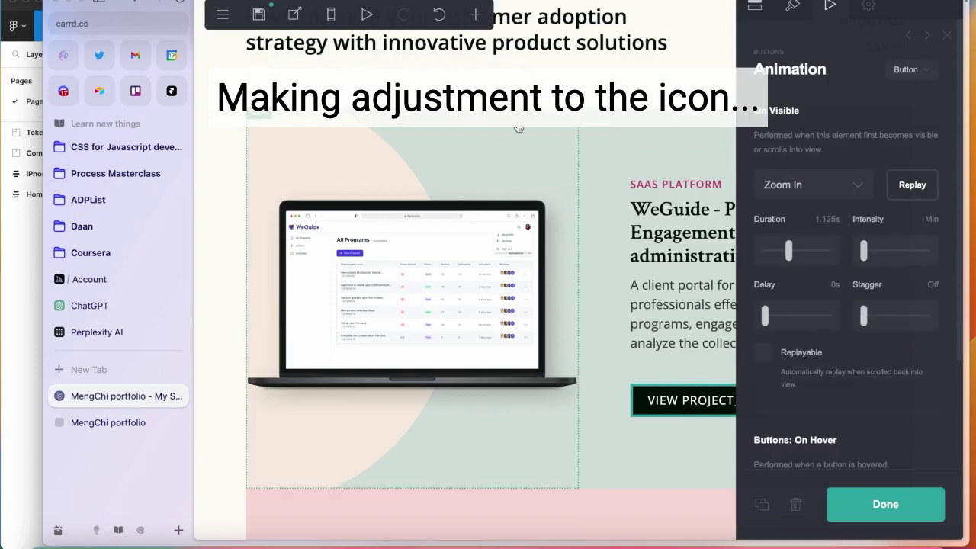
click(656, 92)
click(946, 36)
scroll(499, 228, up, 2)
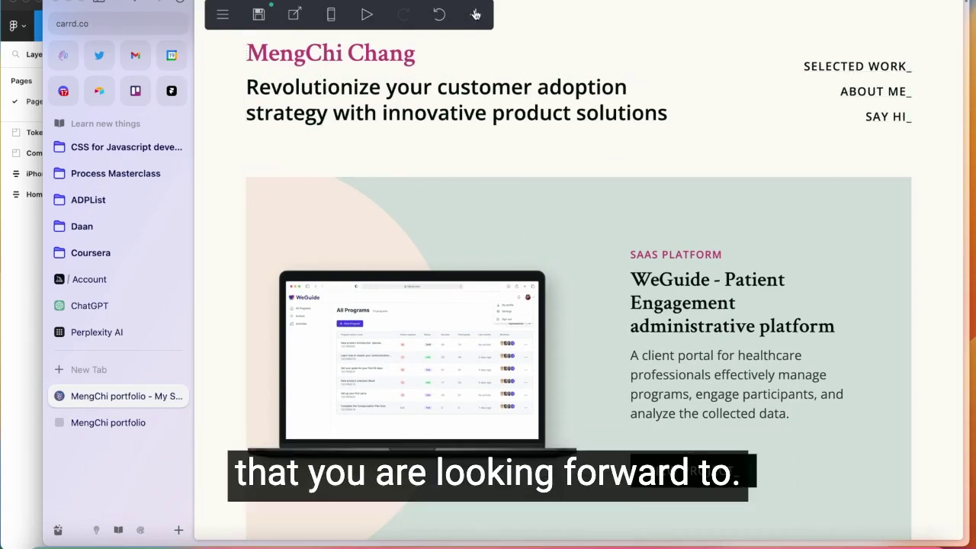
Add a control element of type Section Break at the end of the page, below the footer.
click(481, 18)
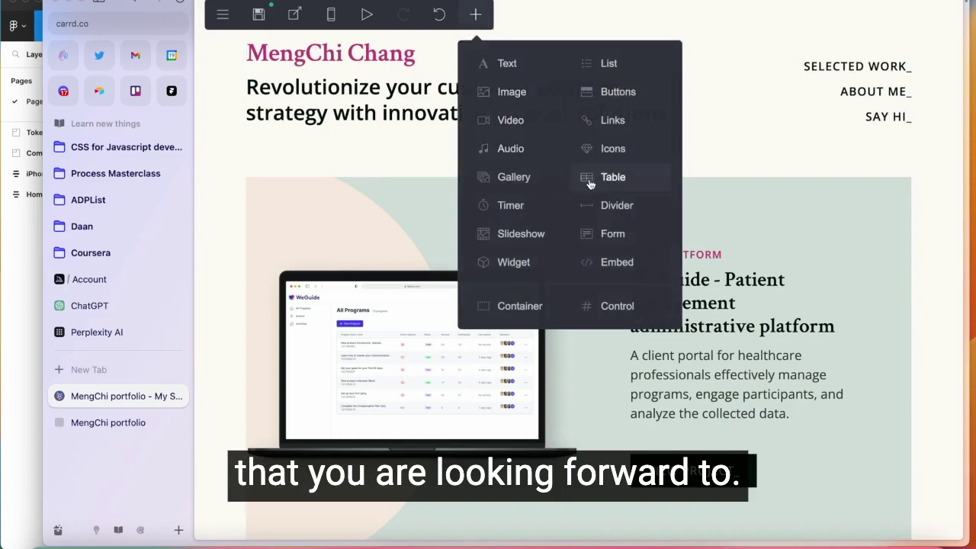
click(611, 308)
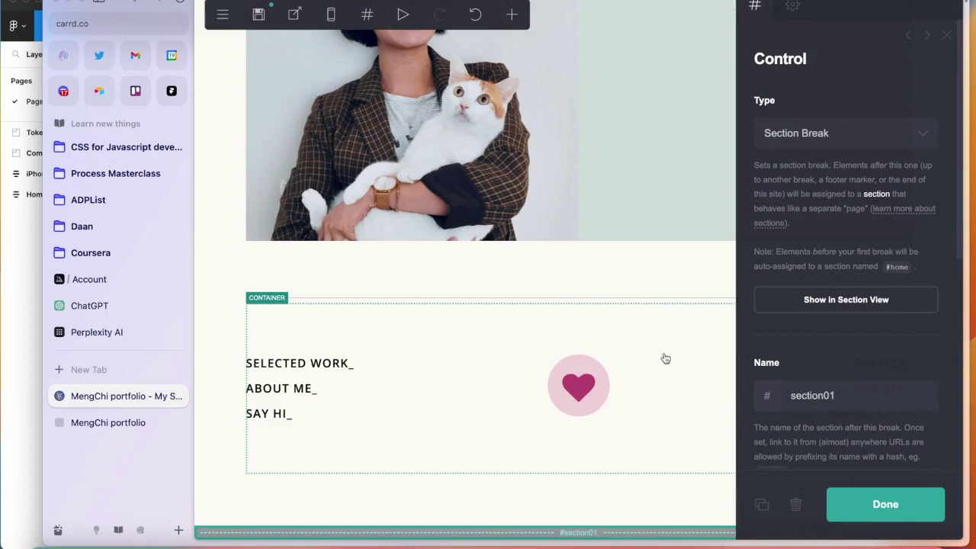
click(924, 134)
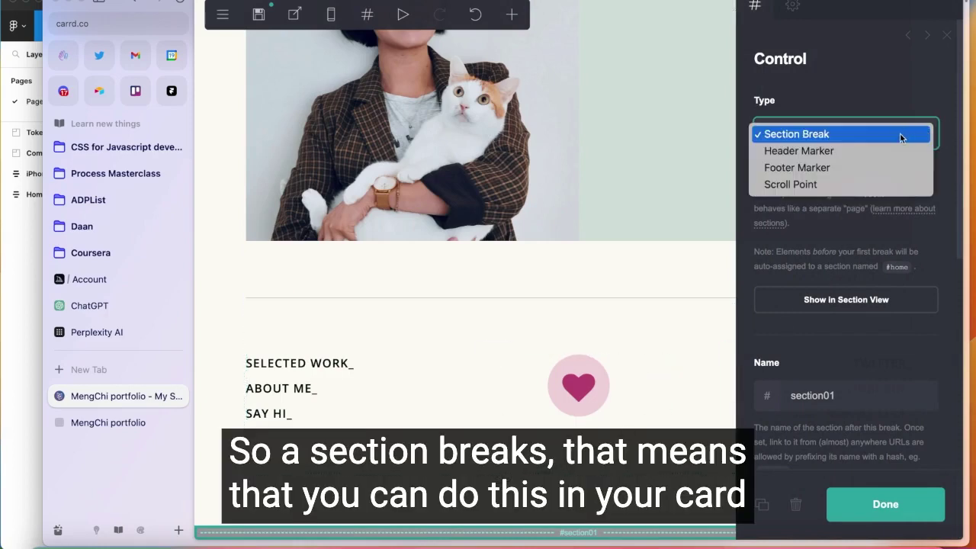
click(902, 135)
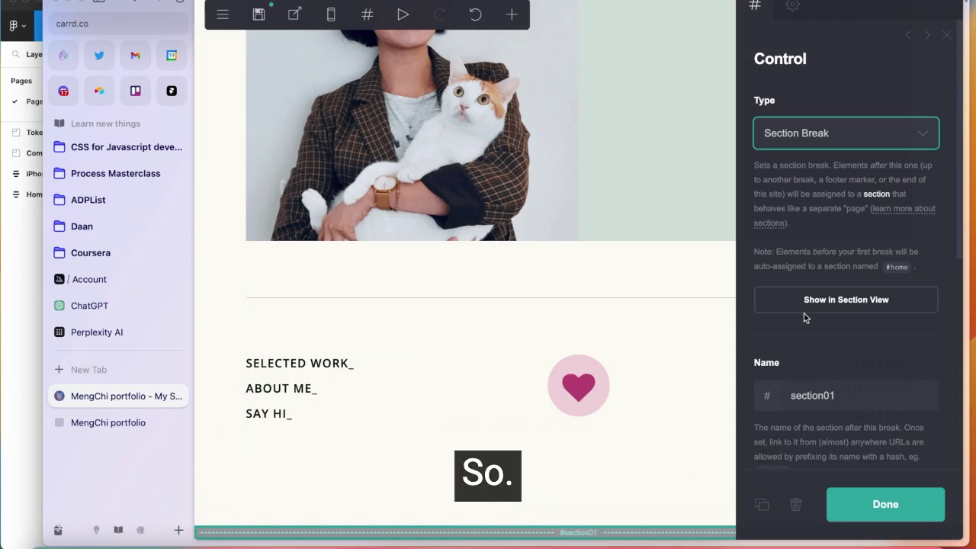
Name the new section page2 and finish editing the section break.
double_click(838, 395)
key(BackSpace)
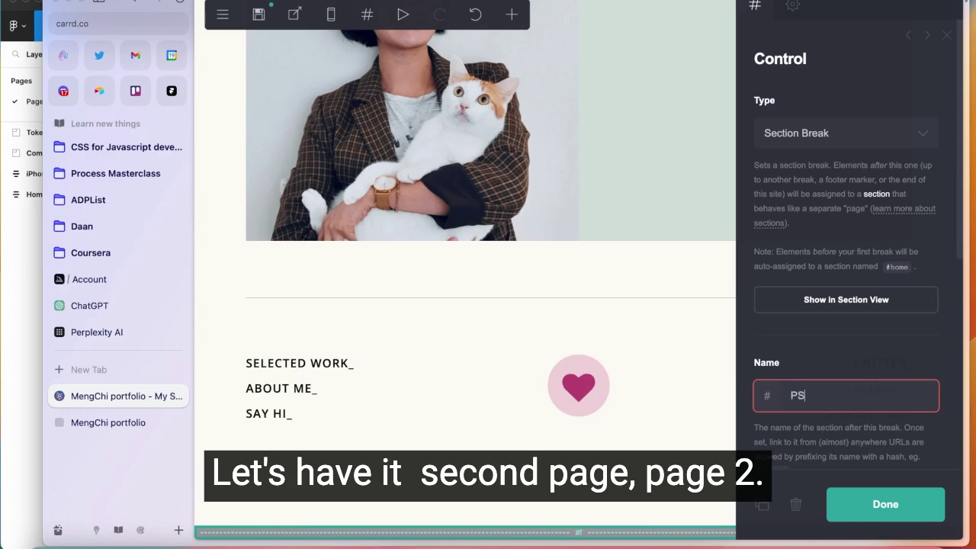
text(page2)
key(Return)
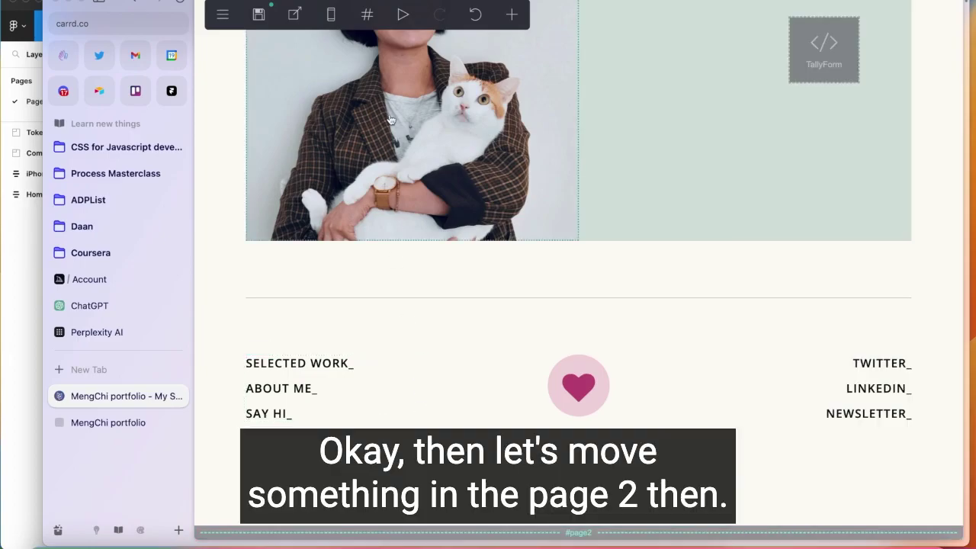
Add an image element at the end of the page, below the page2 section break.
scroll(391, 120, down, 5)
scroll(391, 120, up, 5)
scroll(391, 119, down, 20)
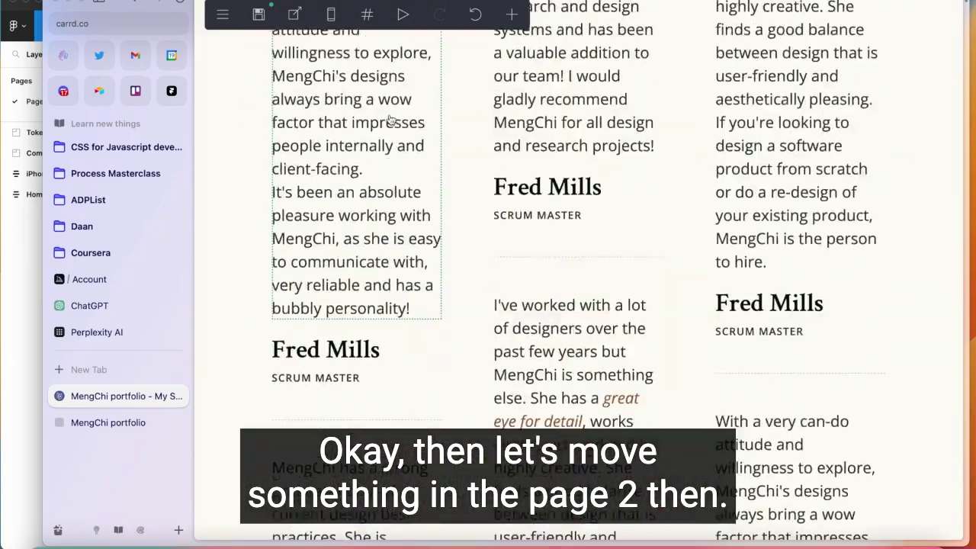
scroll(390, 120, down, 15)
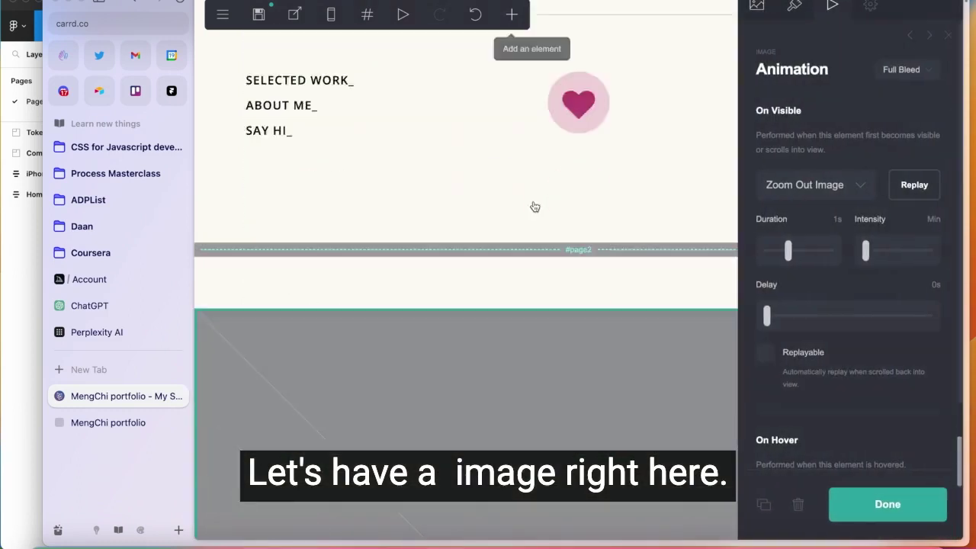
scroll(535, 207, down, 2)
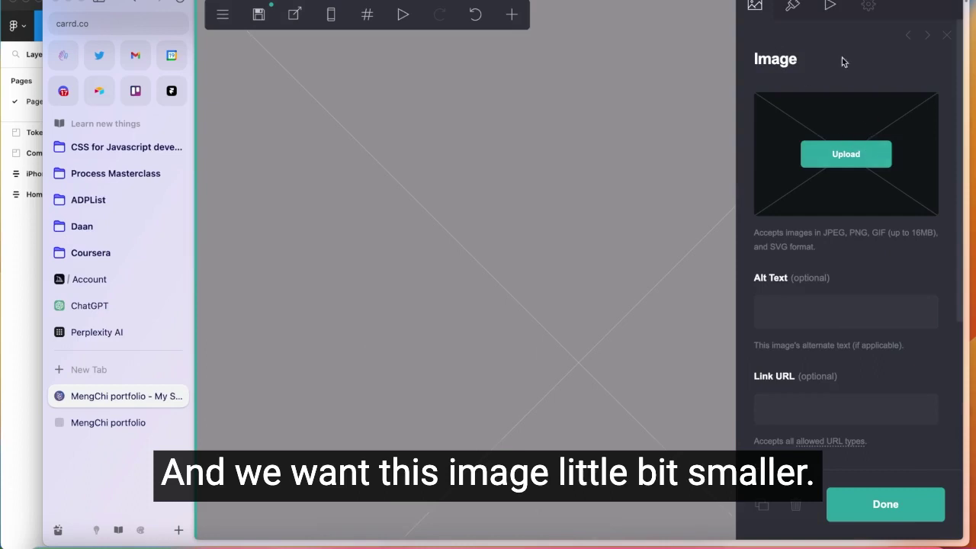
Set the height of the new page2 image to 29.
click(797, 12)
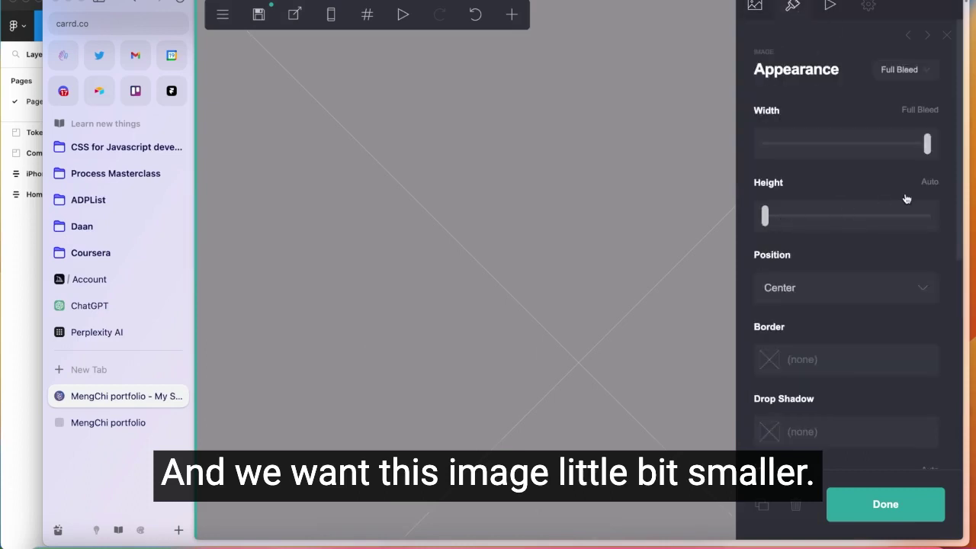
click(929, 181)
text(29)
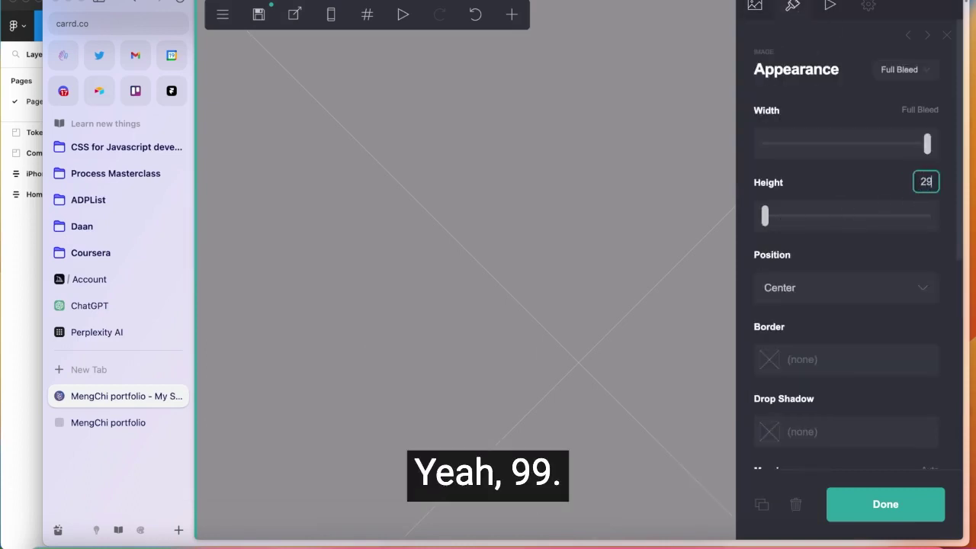
key(Return)
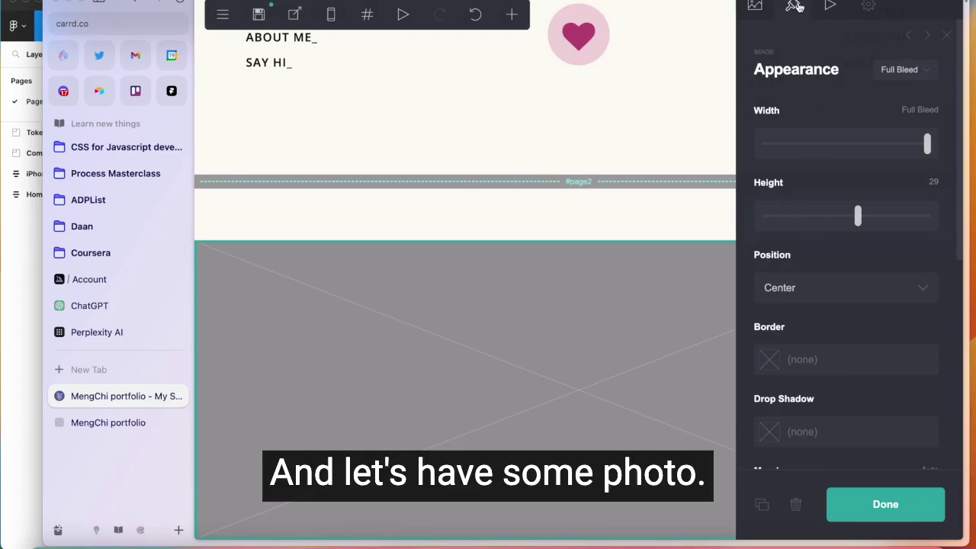
Upload the wide mockup picture with two laptops into the page2 image element and finish editing it.
click(755, 7)
click(846, 154)
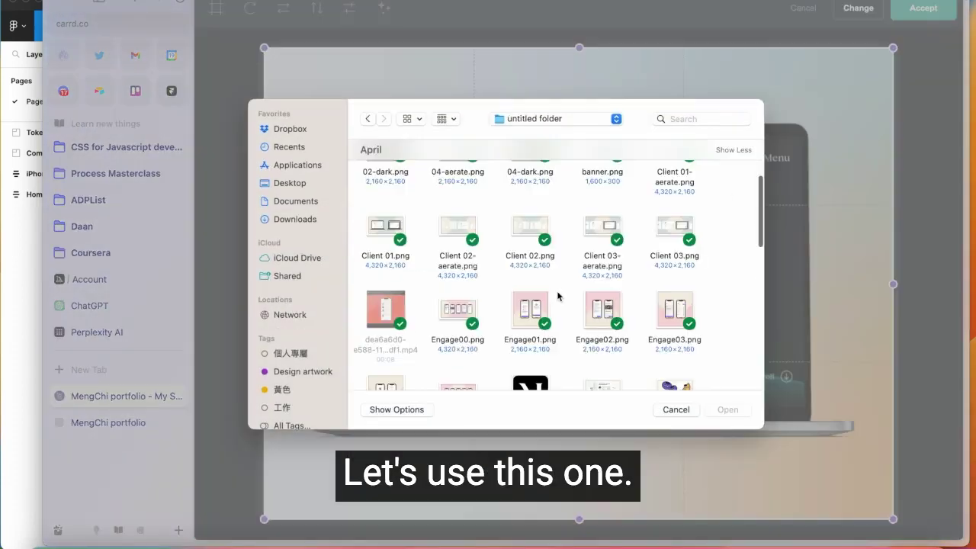
scroll(562, 295, up, 1)
scroll(566, 290, down, 2)
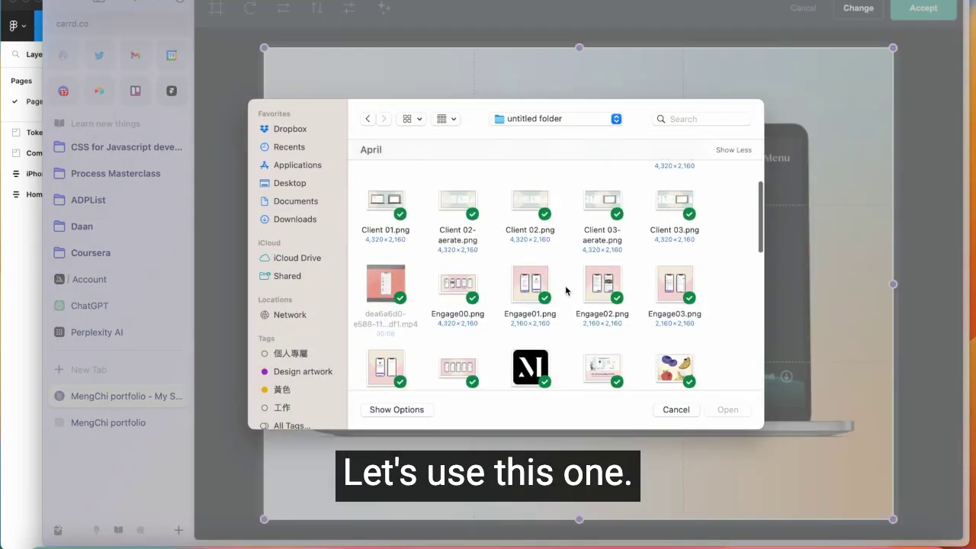
click(725, 409)
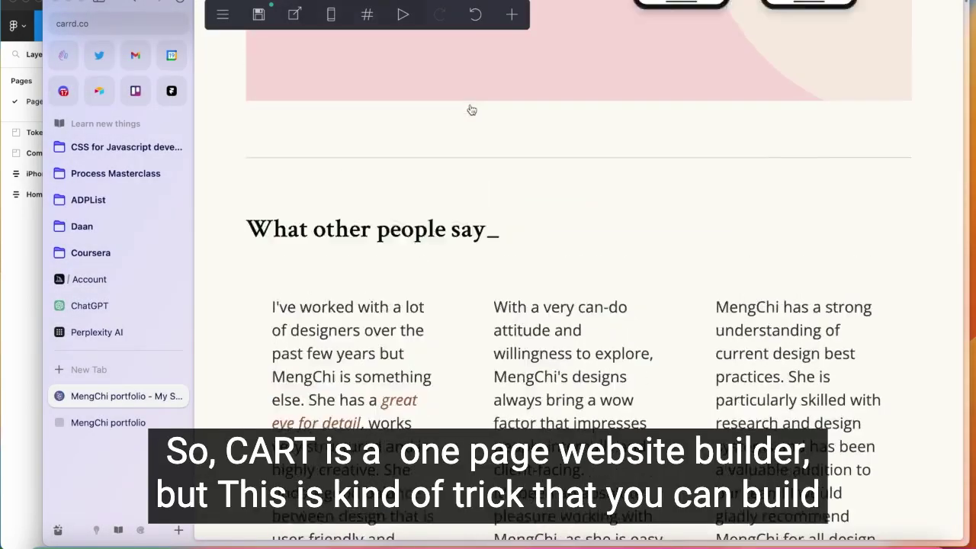
Look over the page from the header down to the footer, the page2 section break and the image below it.
scroll(468, 105, up, 10)
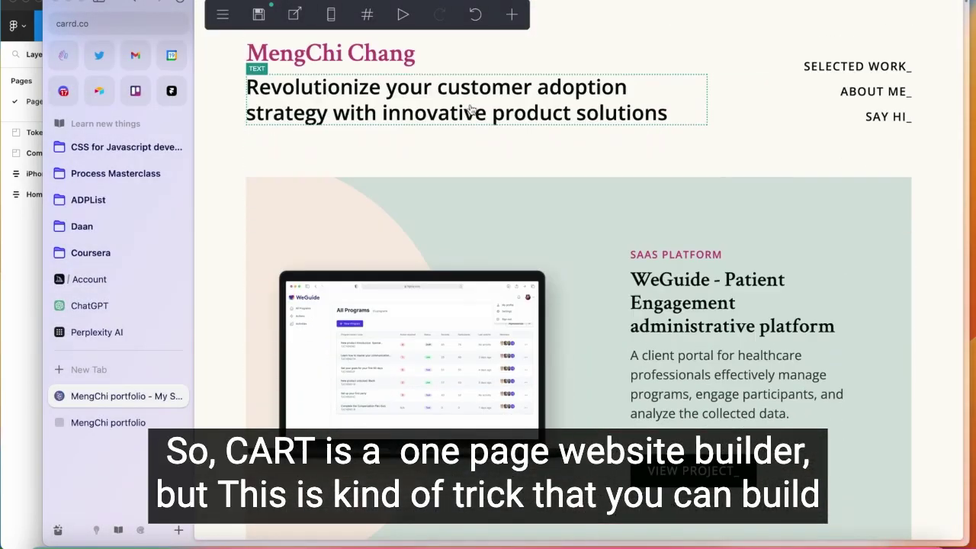
scroll(462, 153, down, 20)
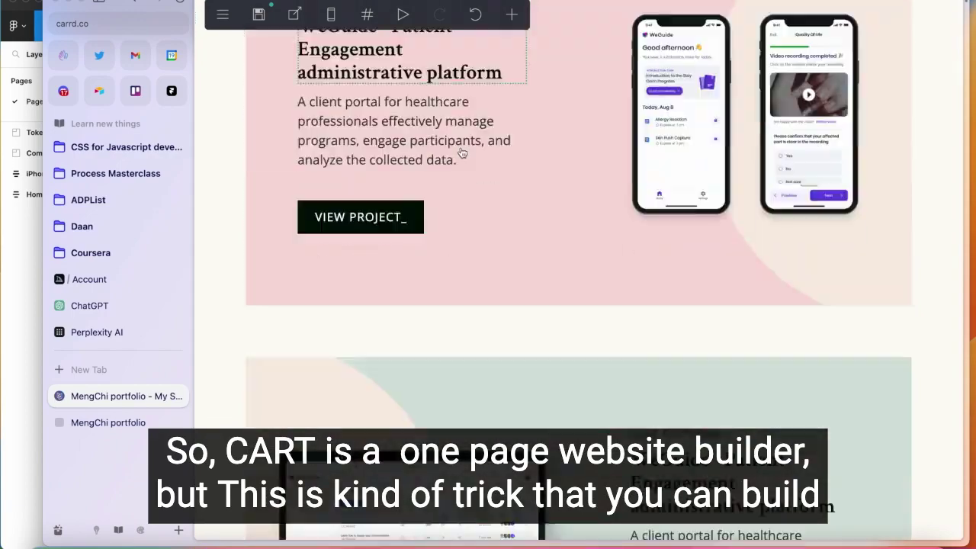
scroll(462, 154, down, 12)
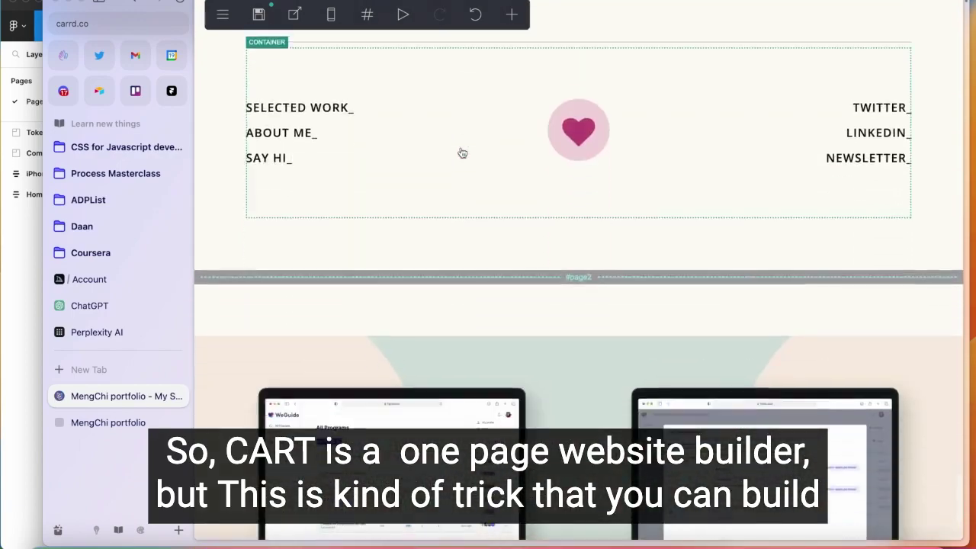
scroll(462, 153, up, 12)
scroll(462, 153, down, 8)
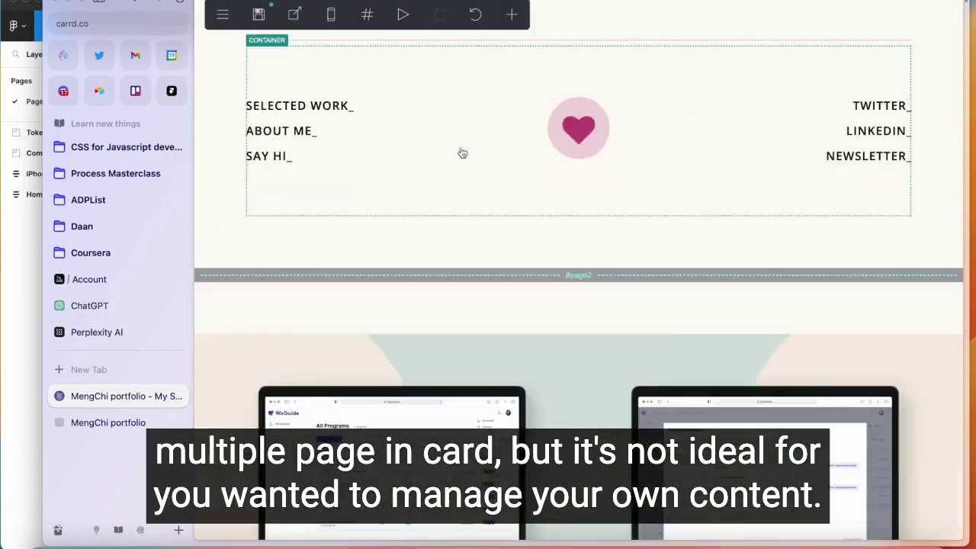
scroll(462, 154, up, 15)
scroll(462, 153, down, 15)
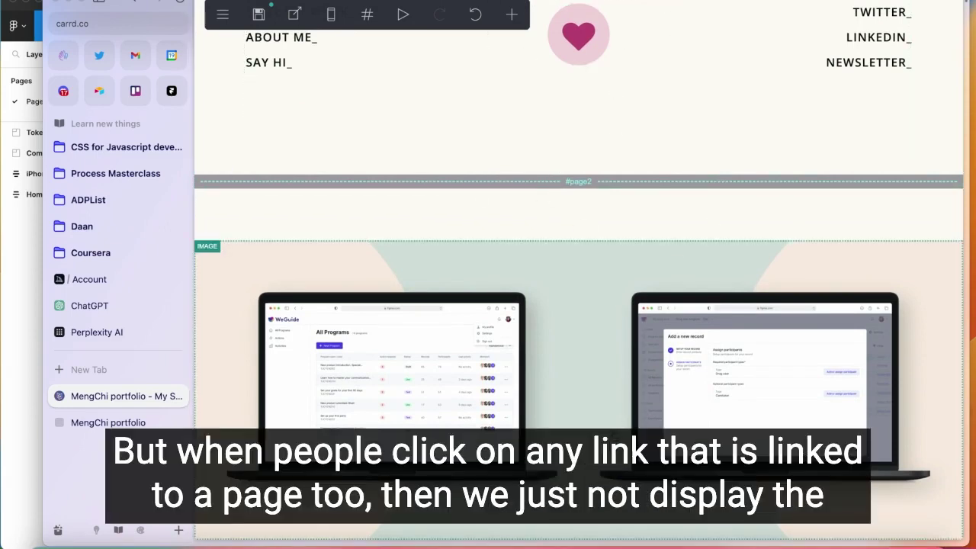
scroll(715, 168, up, 3)
scroll(716, 168, down, 2)
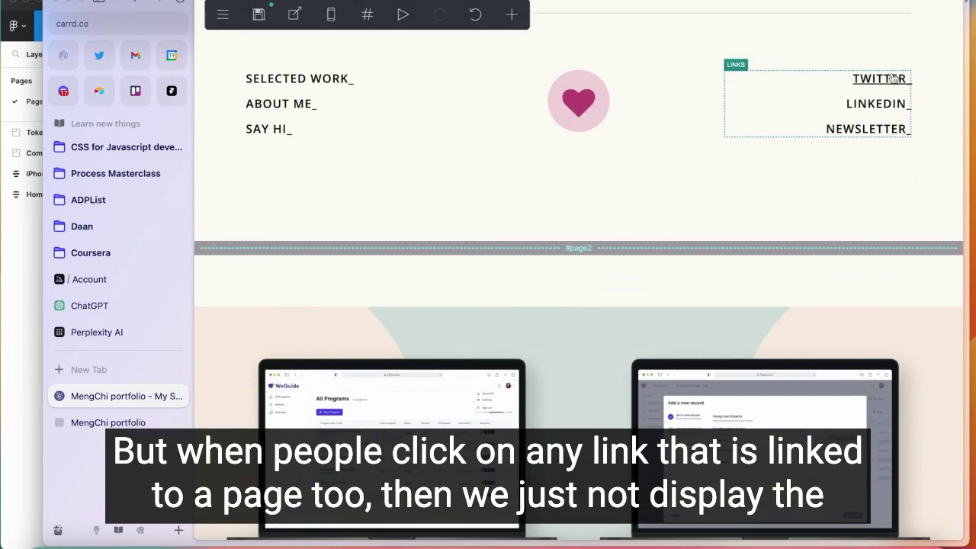
scroll(809, 50, up, 2)
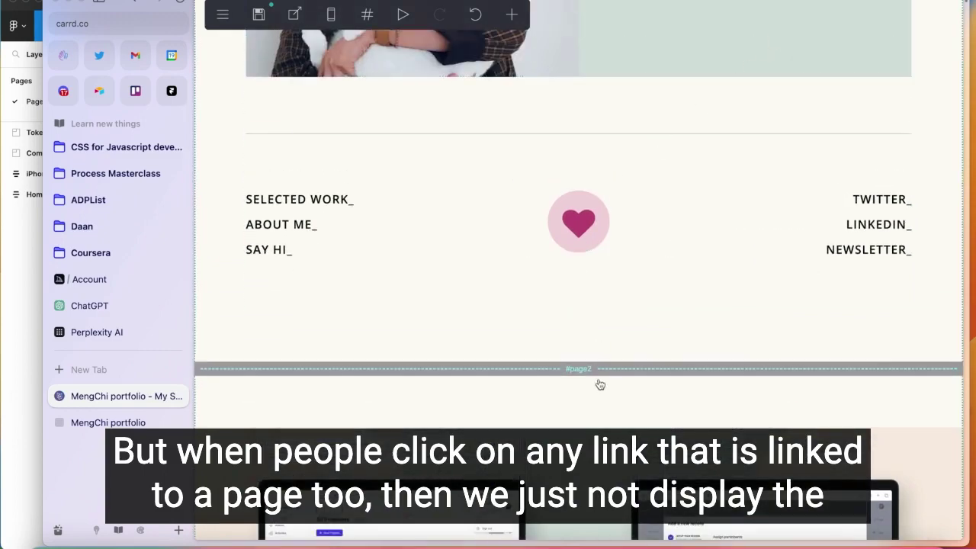
scroll(601, 387, down, 3)
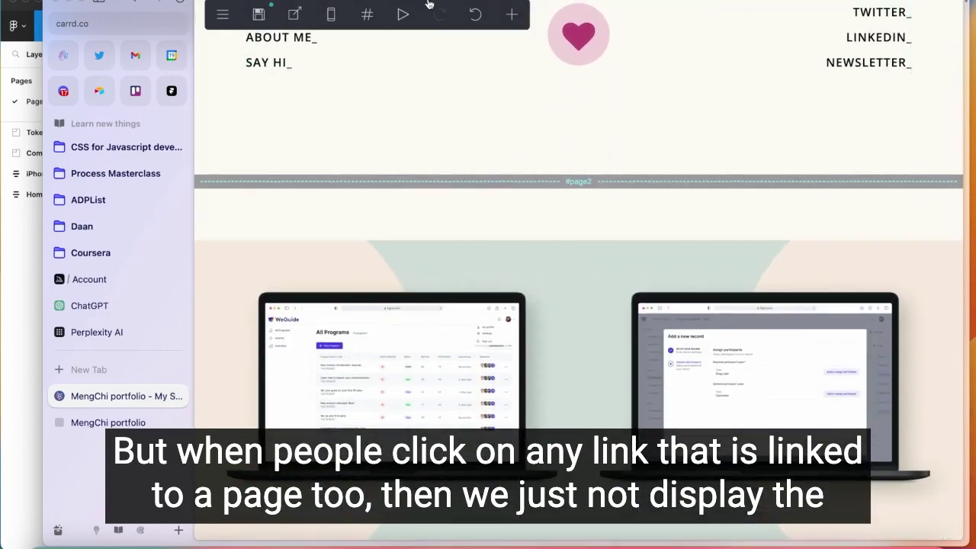
scroll(785, 76, up, 6)
scroll(736, 319, down, 4)
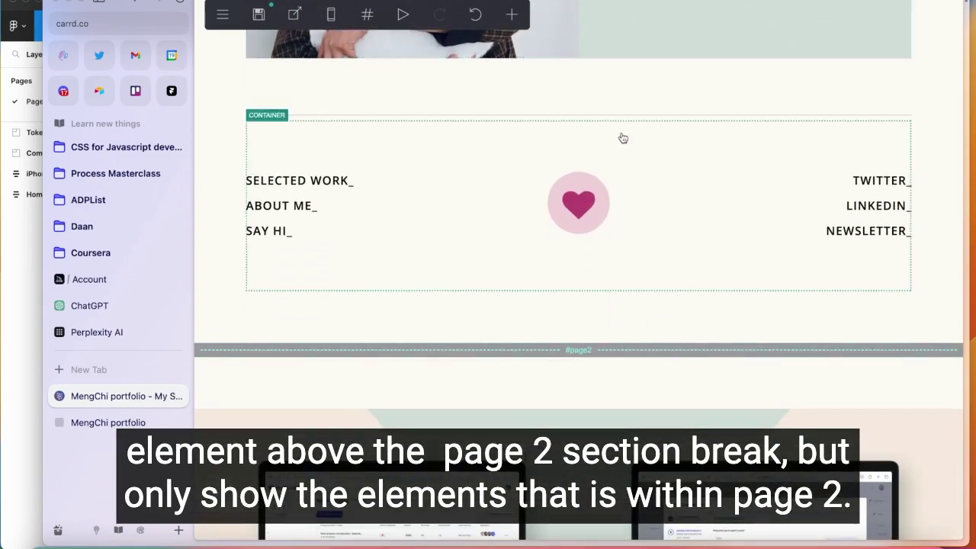
scroll(623, 148, down, 3)
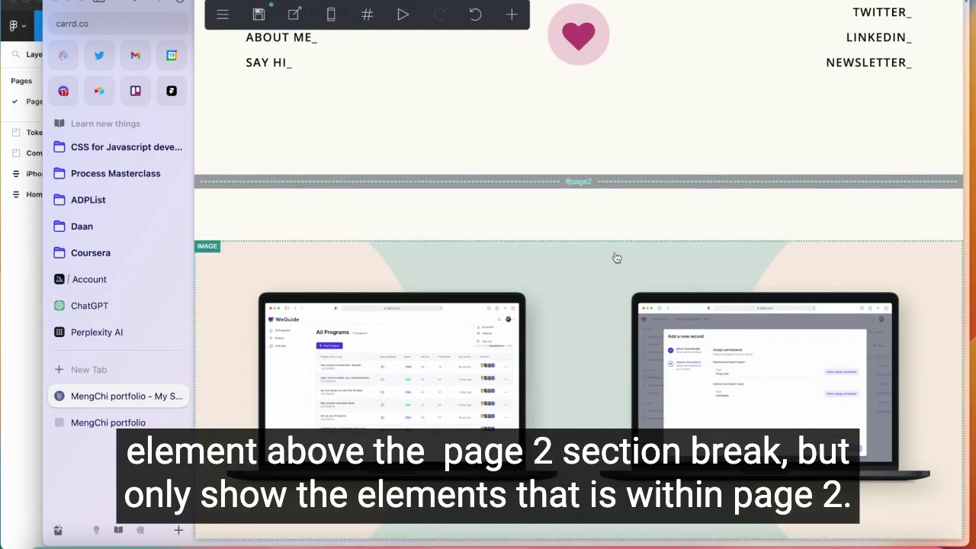
Fit the page2 image within the content width and add the heading text "Case Study: A great dashboard" below it.
click(585, 288)
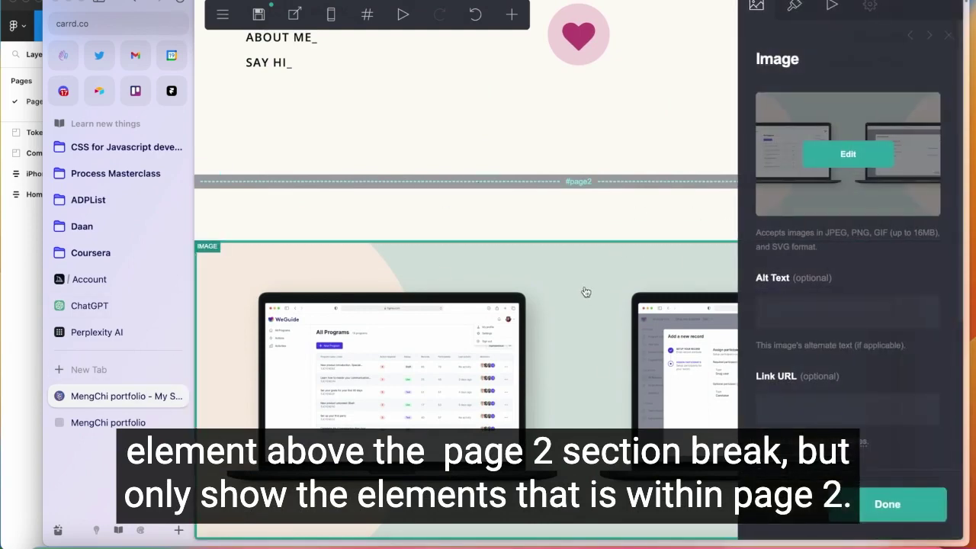
scroll(507, 151, up, 3)
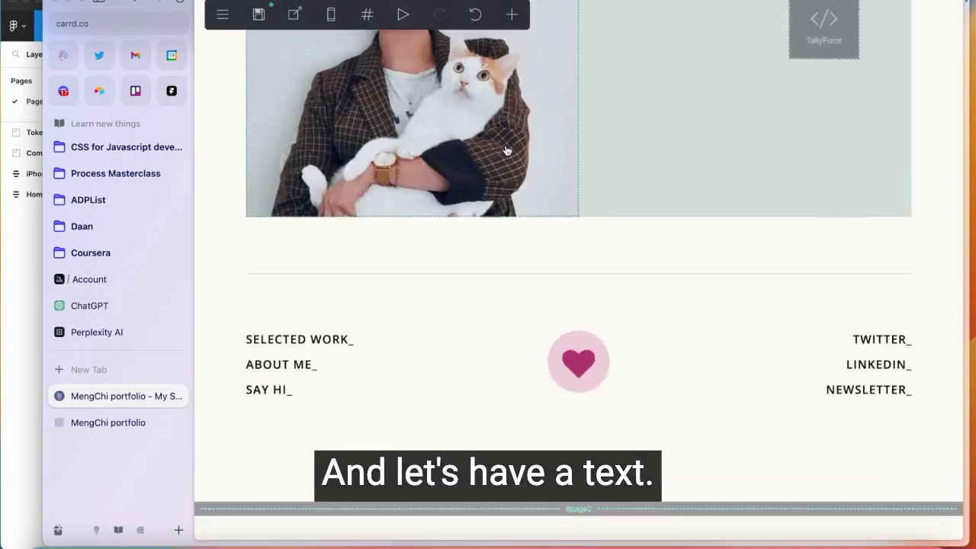
scroll(507, 151, down, 5)
scroll(507, 151, up, 10)
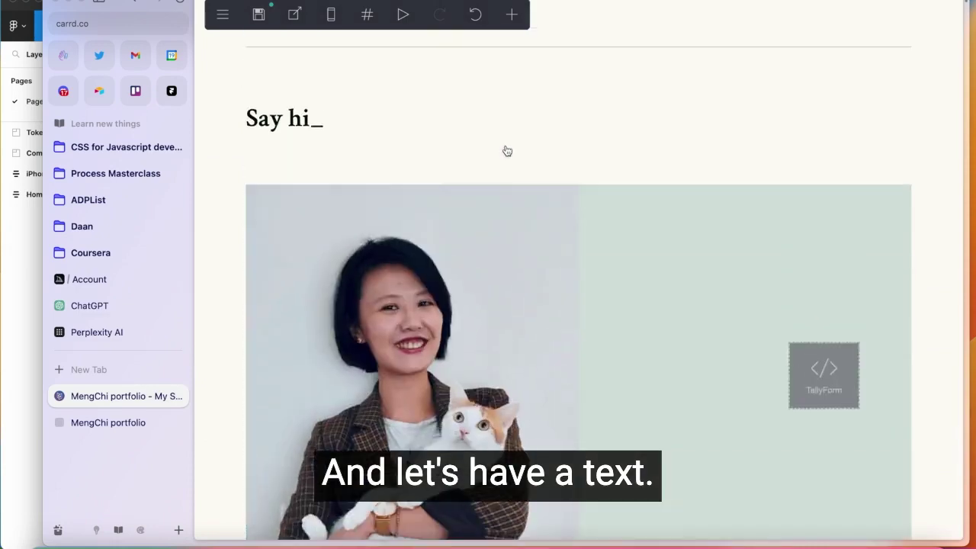
scroll(506, 151, down, 10)
click(929, 74)
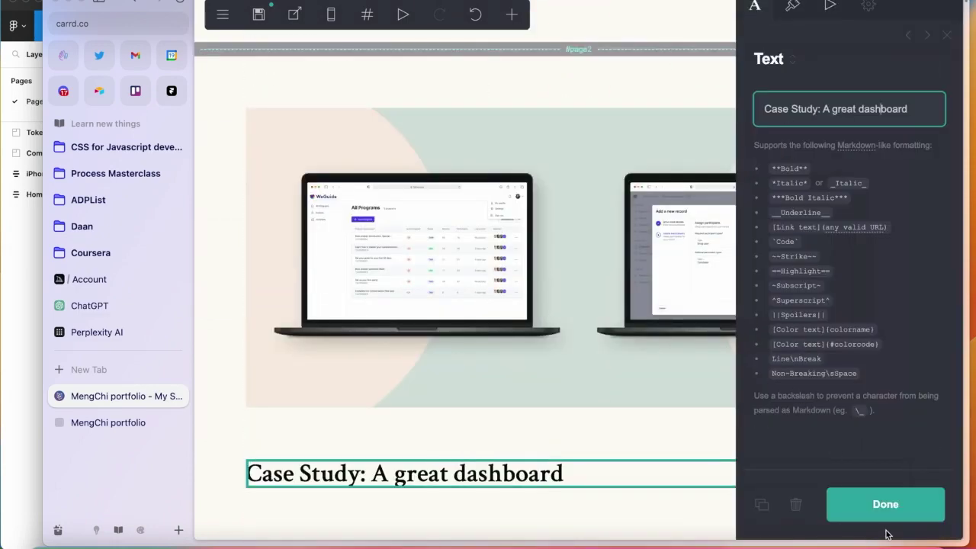
click(885, 504)
Show the page2 section on its own in Section View, check it, and return to the full page.
scroll(774, 449, up, 3)
scroll(774, 449, down, 3)
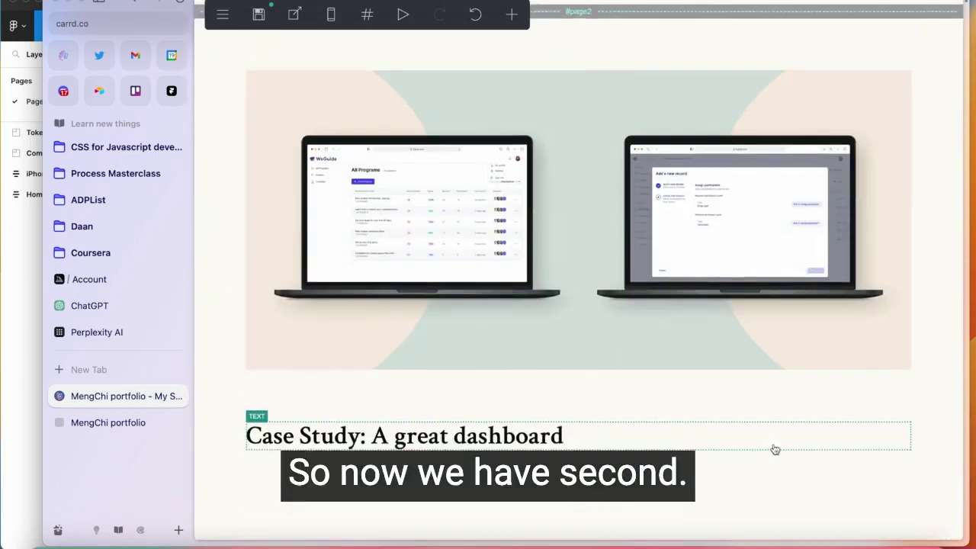
scroll(762, 209, up, 1)
scroll(519, 170, up, 5)
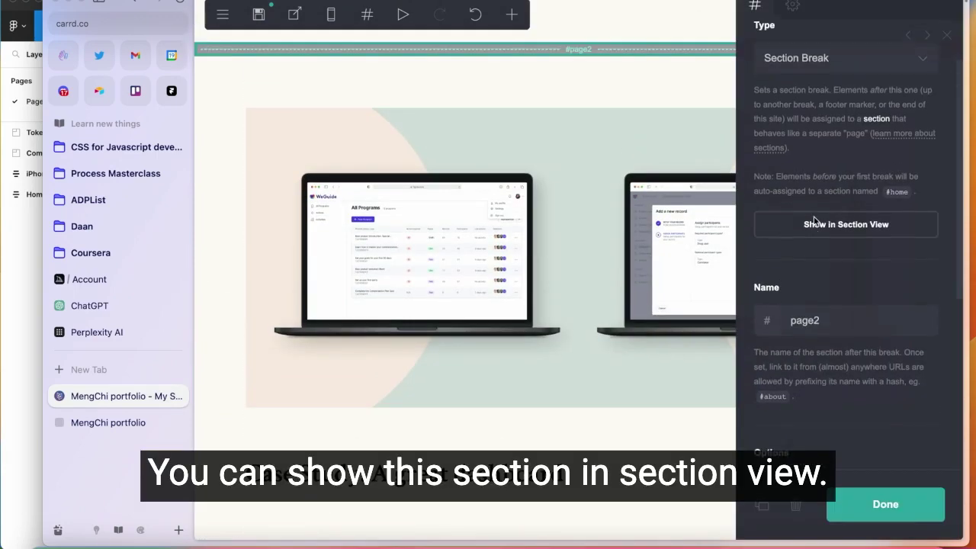
click(847, 235)
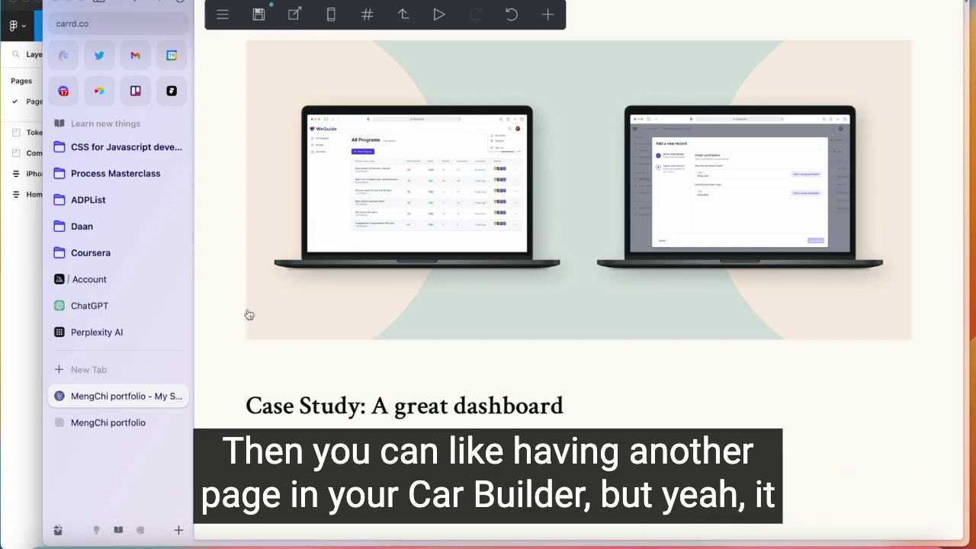
click(405, 15)
scroll(597, 338, up, 5)
scroll(599, 338, down, 5)
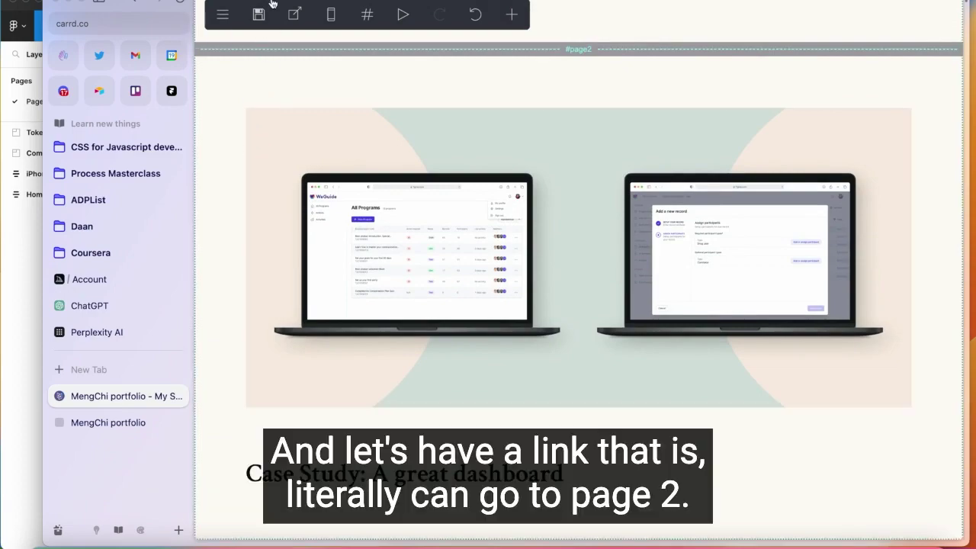
Link the first project's VIEW PROJECT_ button to #page2 and finish editing the button.
scroll(560, 135, up, 15)
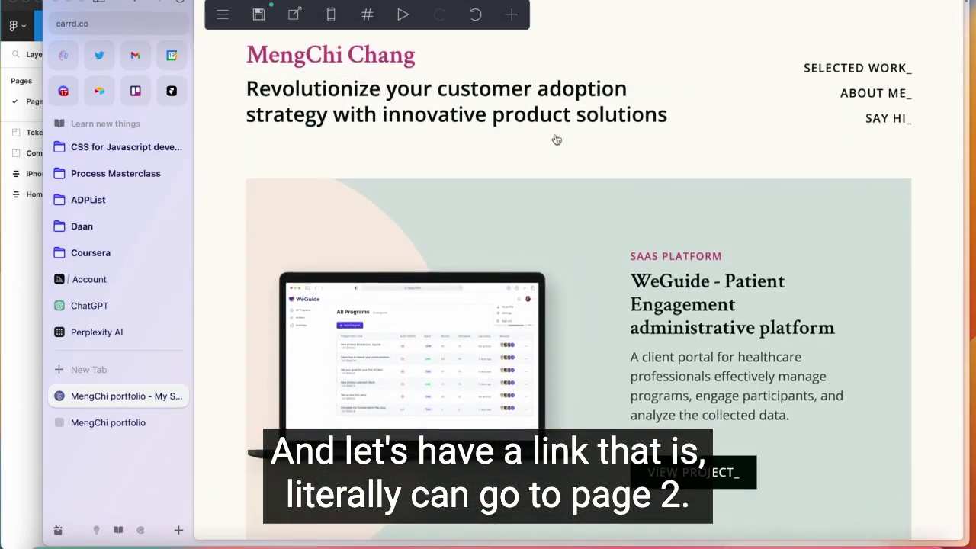
scroll(652, 174, down, 2)
click(720, 312)
click(764, 9)
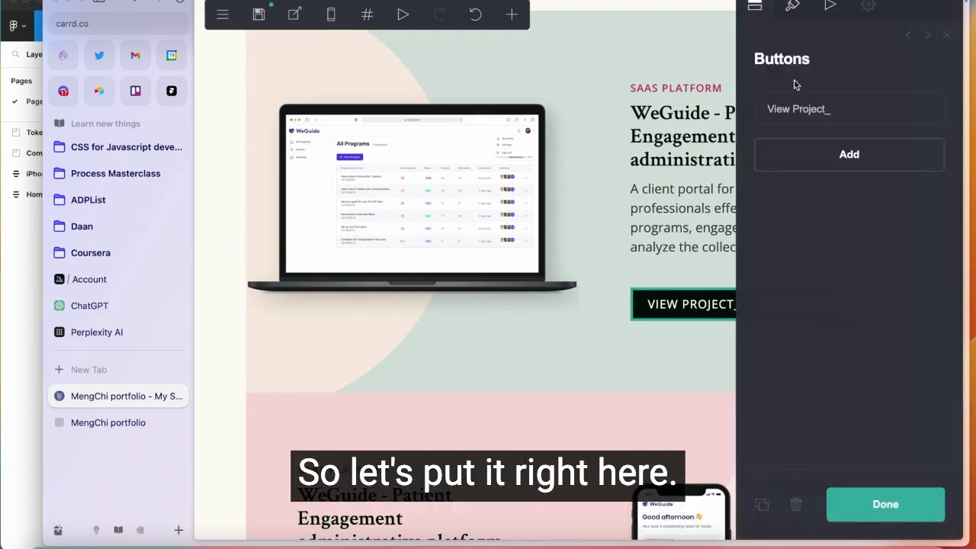
click(867, 110)
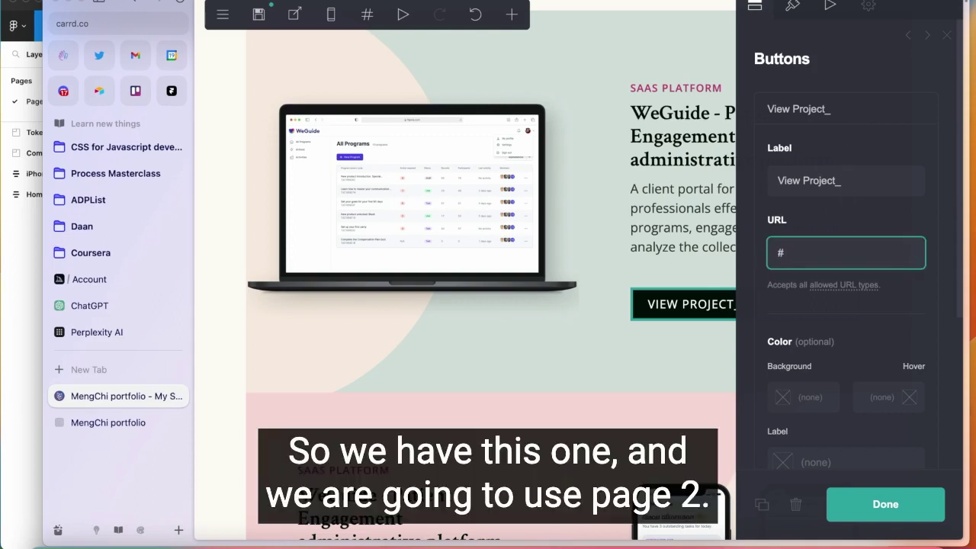
text(2)
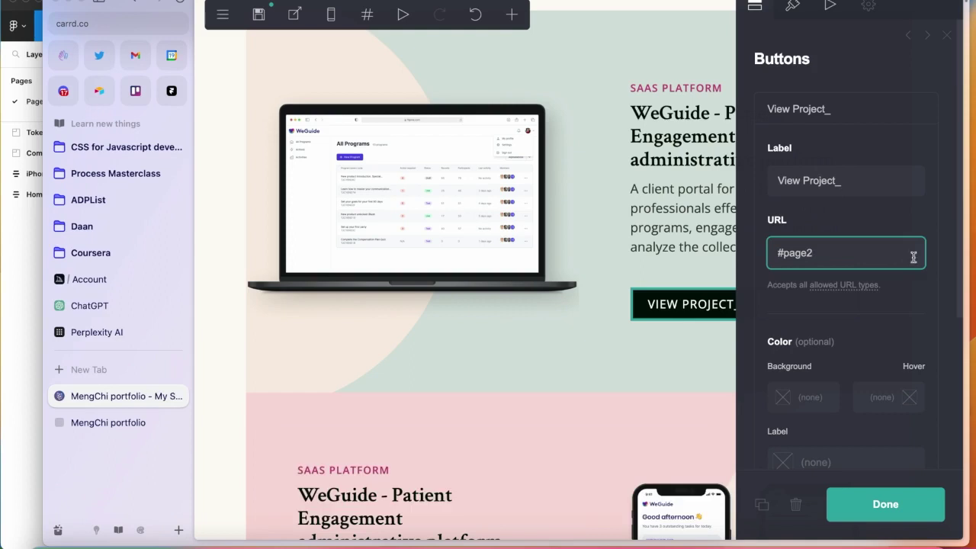
scroll(840, 269, down, 5)
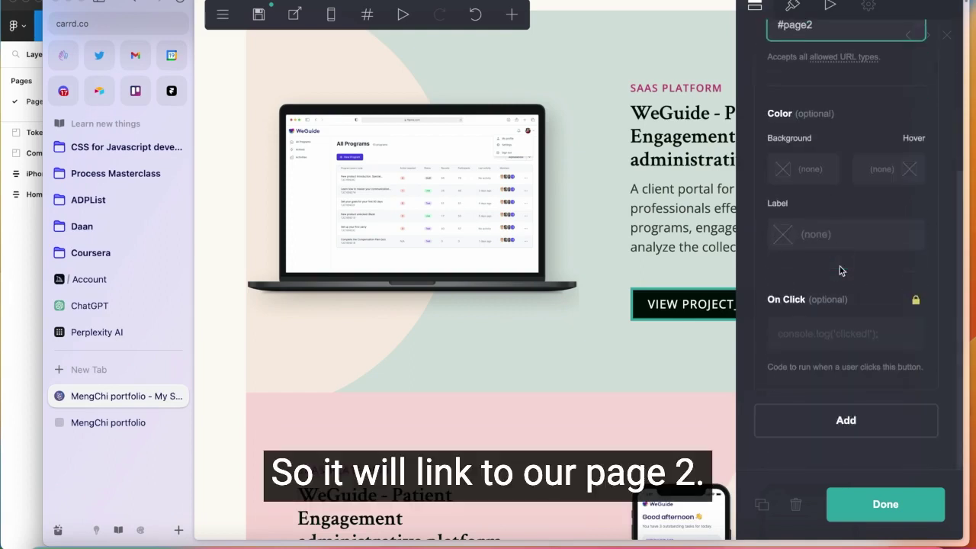
click(916, 517)
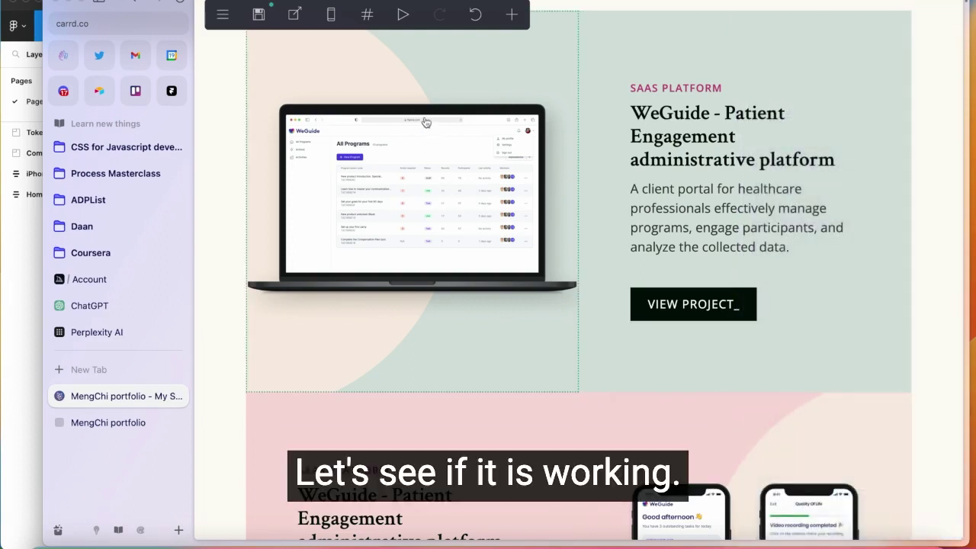
Save the site changes and test the first project's VIEW PROJECT_ button on the published portfolio.
key(super+s)
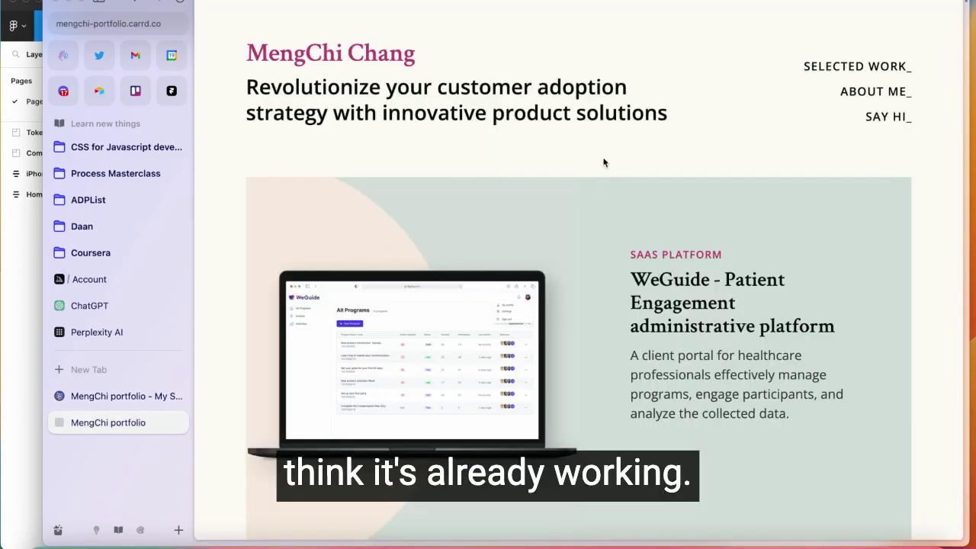
scroll(691, 215, down, 5)
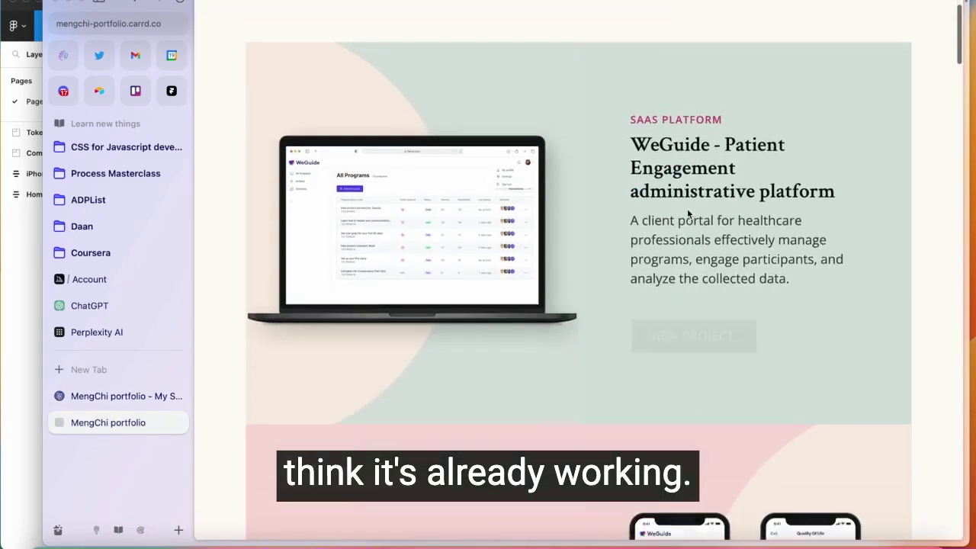
click(705, 287)
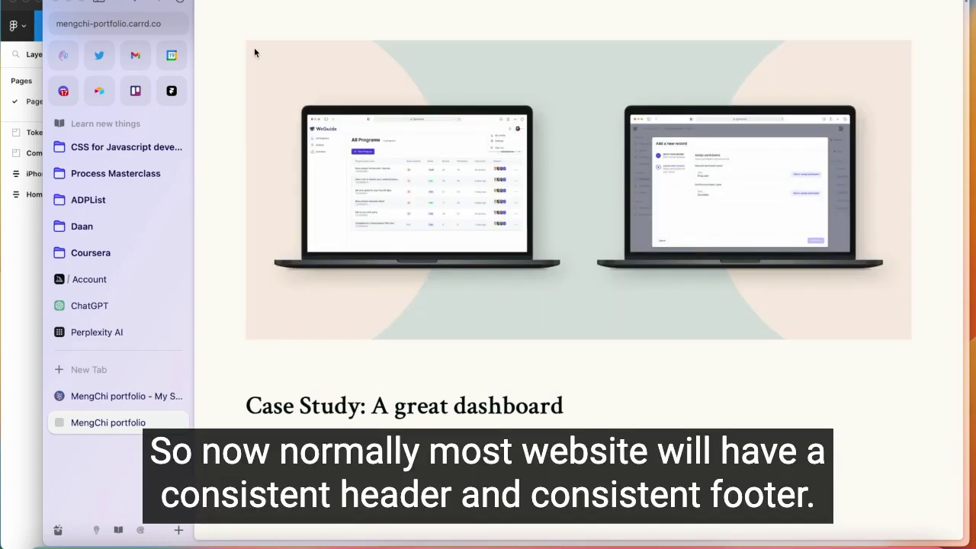
Return to the published homepage and look over it from the header down to the footer.
click(135, 2)
scroll(404, 264, down, 5)
scroll(404, 264, up, 5)
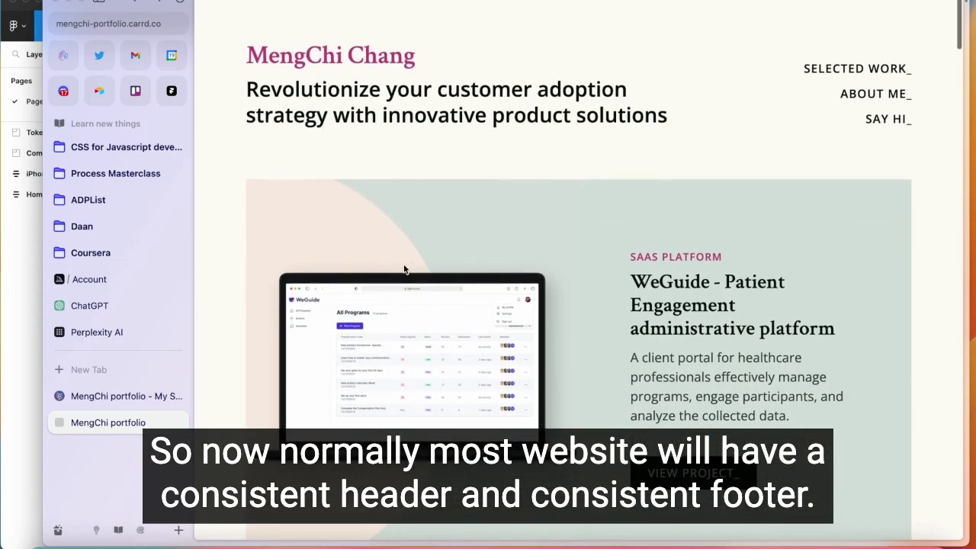
scroll(669, 201, down, 20)
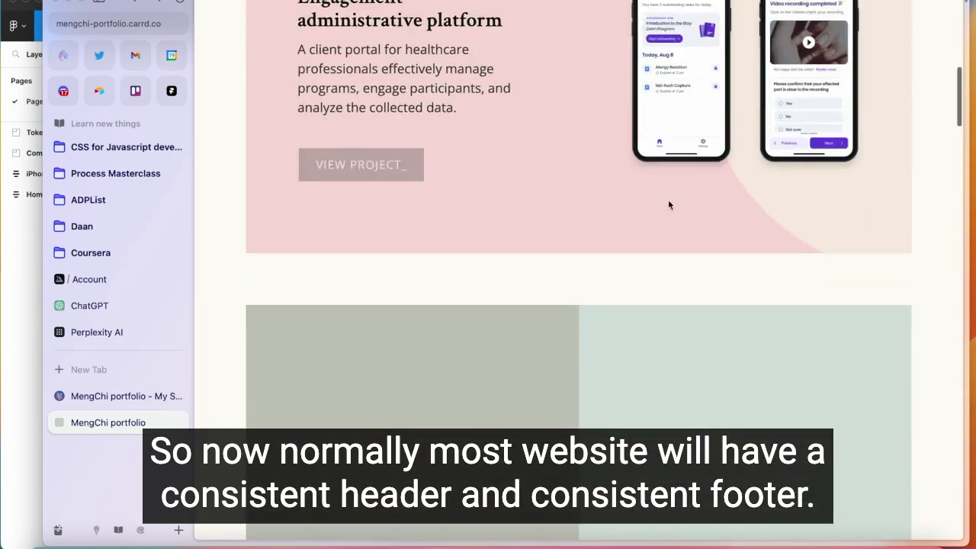
scroll(674, 216, up, 20)
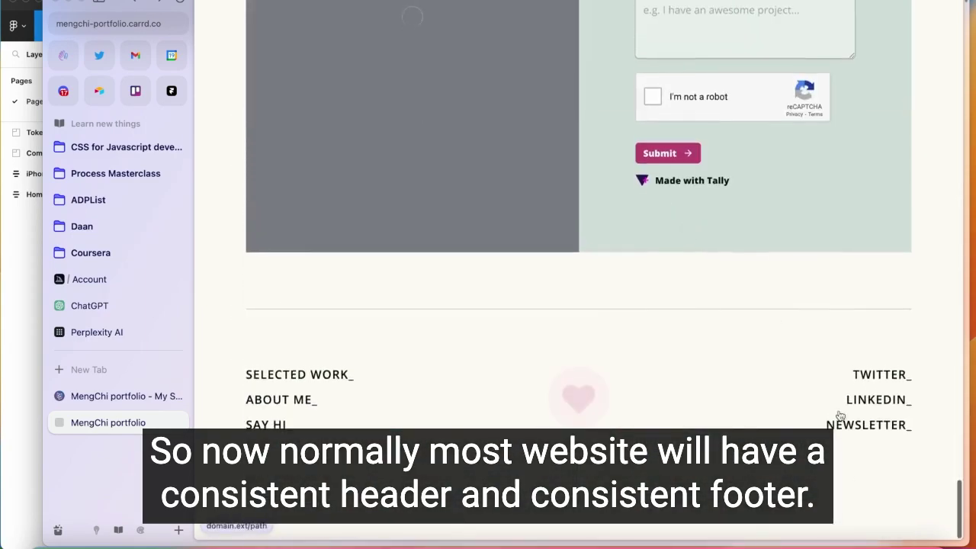
scroll(495, 360, down, 1)
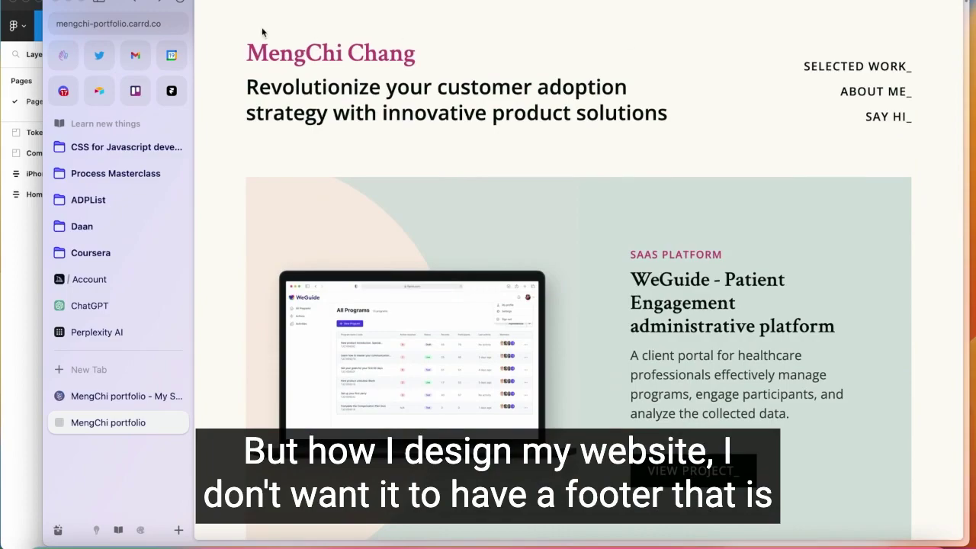
scroll(725, 168, down, 1)
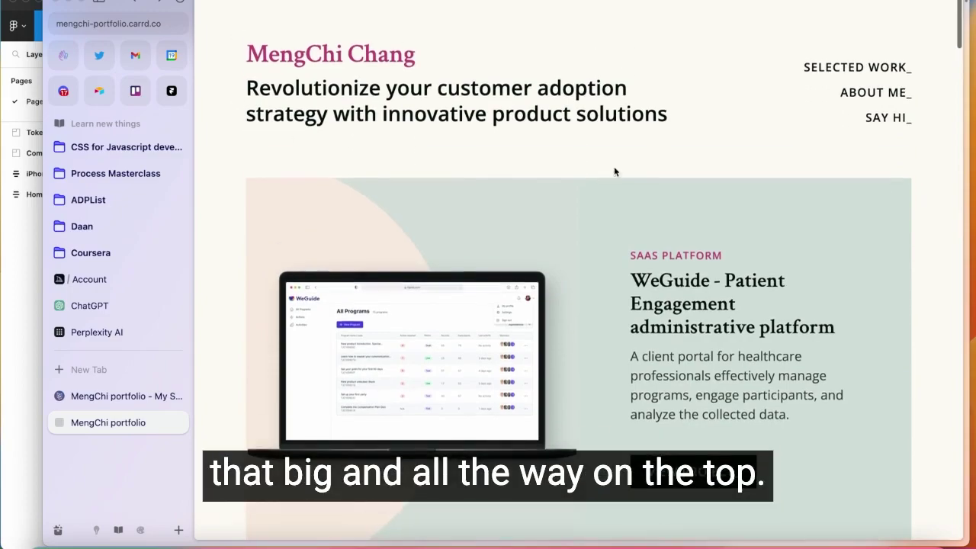
scroll(526, 153, down, 10)
scroll(544, 156, down, 20)
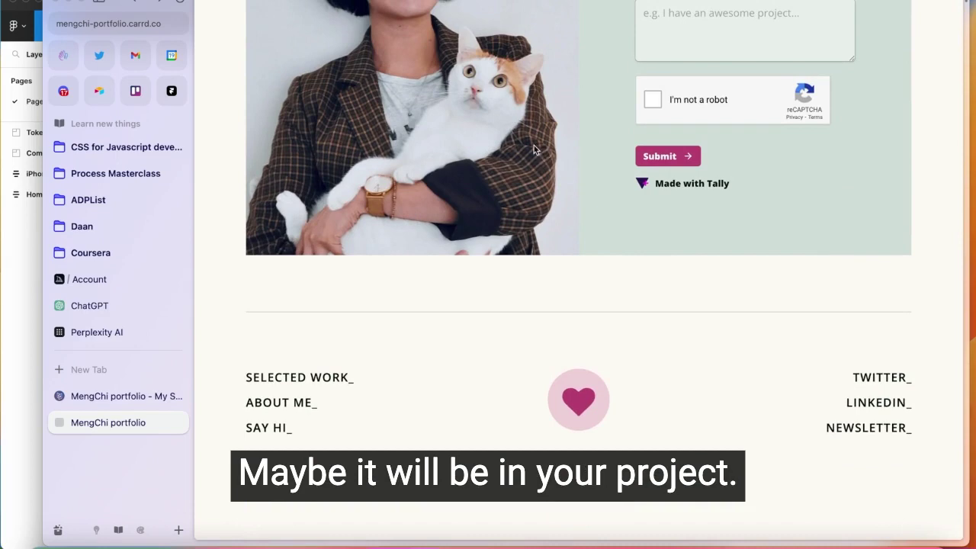
Switch back to the Carrd editor and add a control of type Header Marker.
click(114, 397)
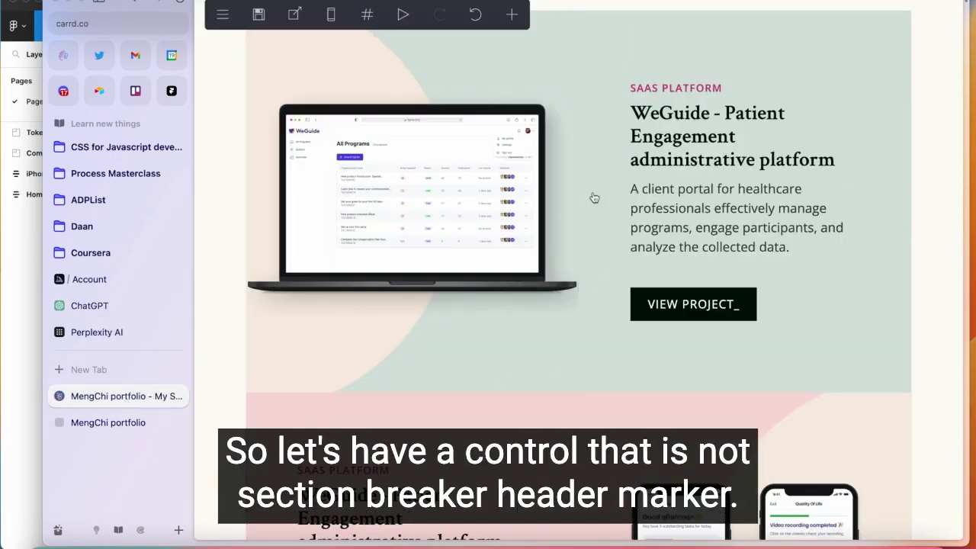
click(513, 15)
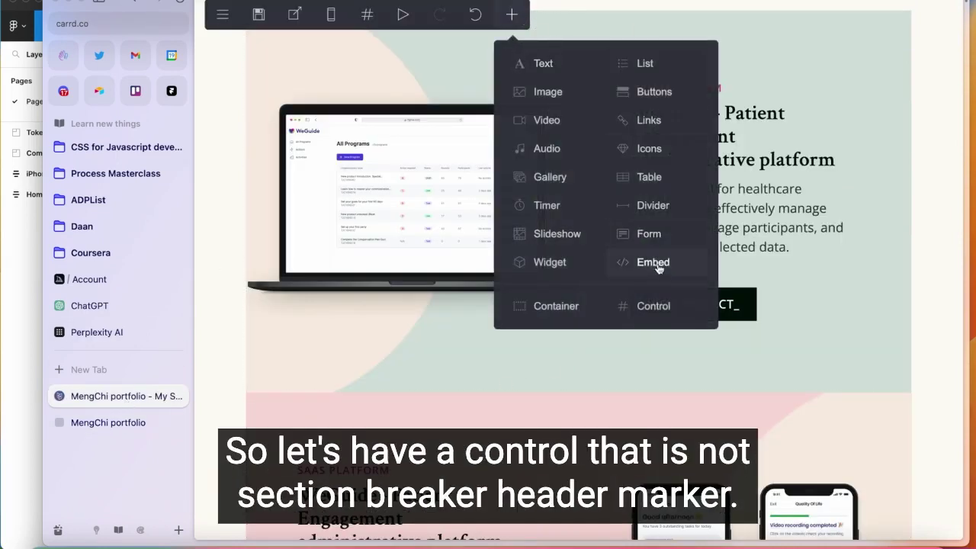
click(663, 306)
scroll(843, 125, up, 5)
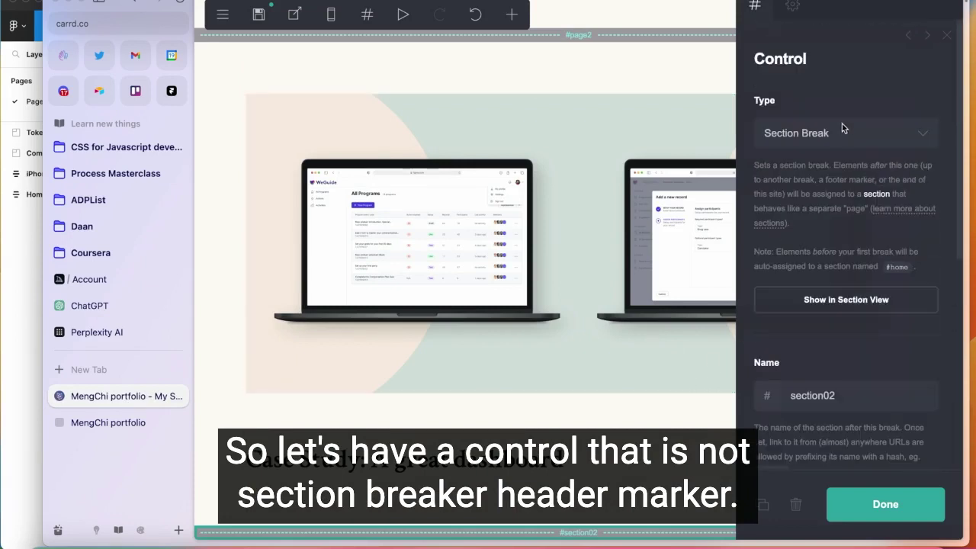
click(827, 136)
click(819, 152)
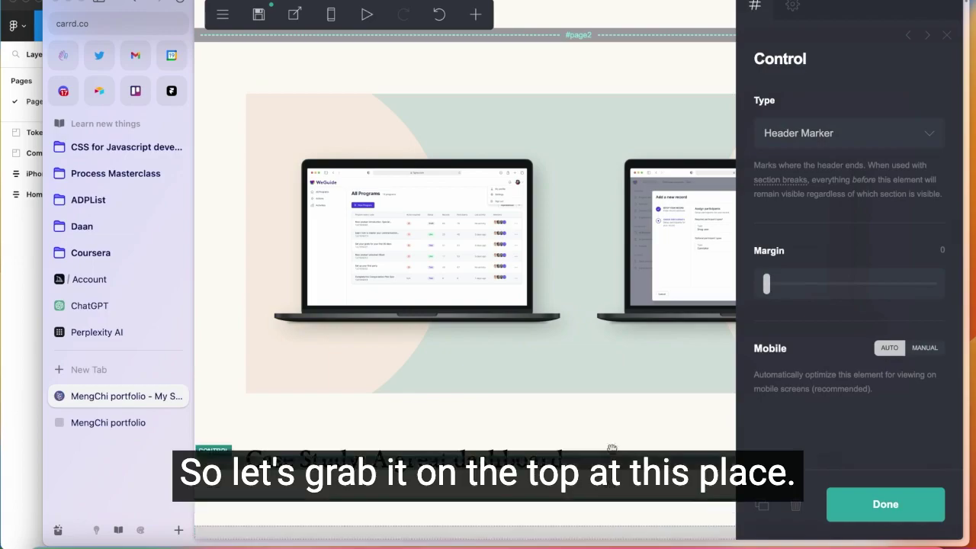
Move the header marker up the page to between the header tagline and the first project.
scroll(466, 274, down, 15)
scroll(465, 275, up, 15)
drag(559, 78, 562, 142)
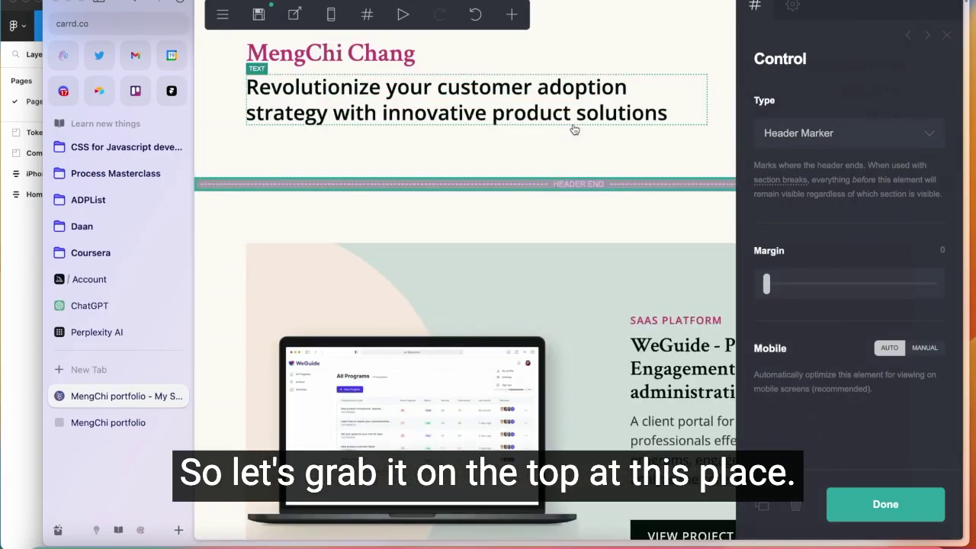
Add a control of type Footer Marker and place it directly above the footer links, after the page2 content.
scroll(495, 176, down, 20)
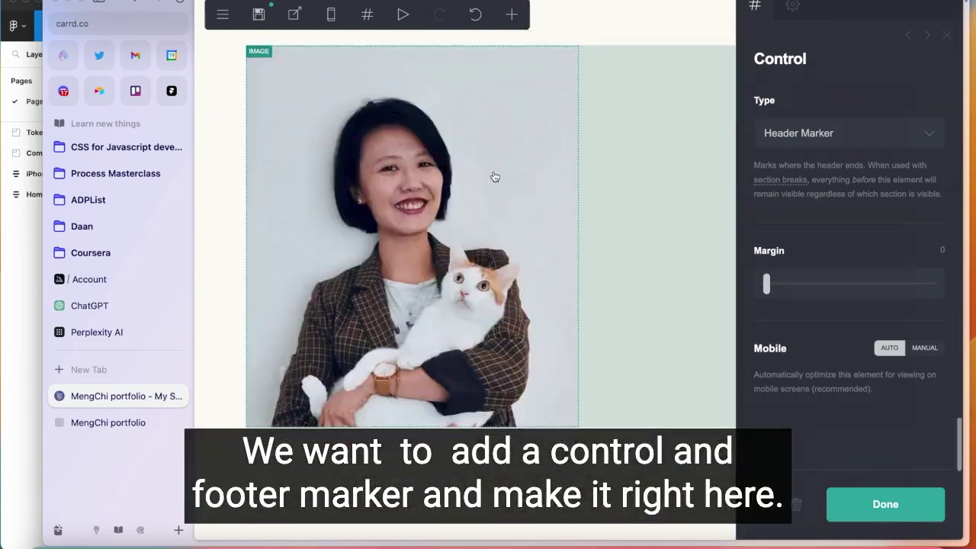
click(499, 305)
click(512, 14)
click(663, 308)
click(858, 133)
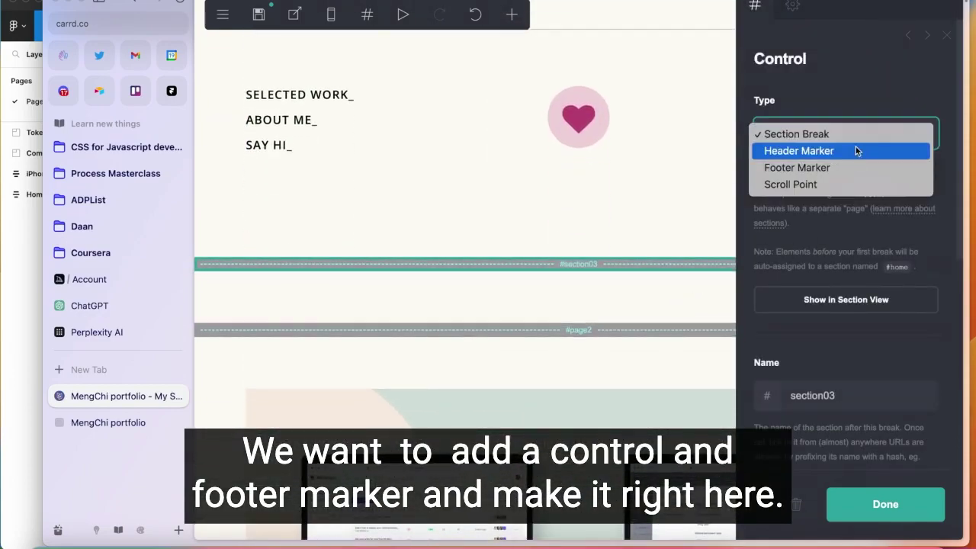
click(851, 169)
drag(573, 207, 577, 46)
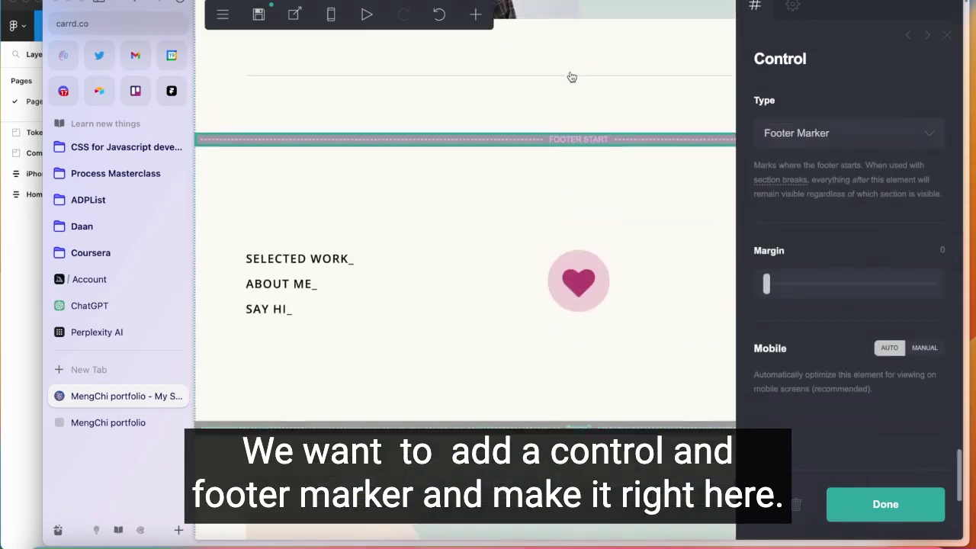
scroll(572, 77, up, 1)
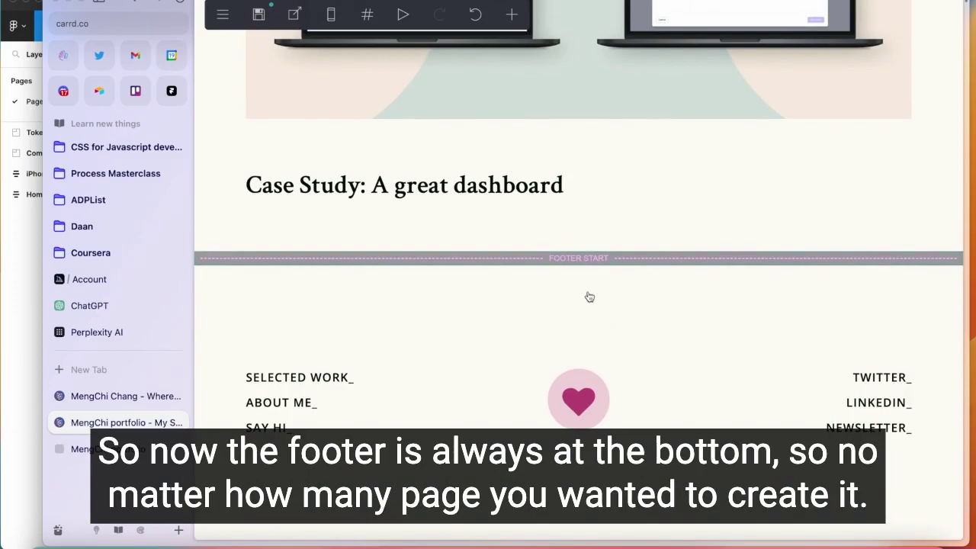
Look over the homepage content, the page2 section break and the footer marker below the case study heading.
scroll(673, 362, up, 5)
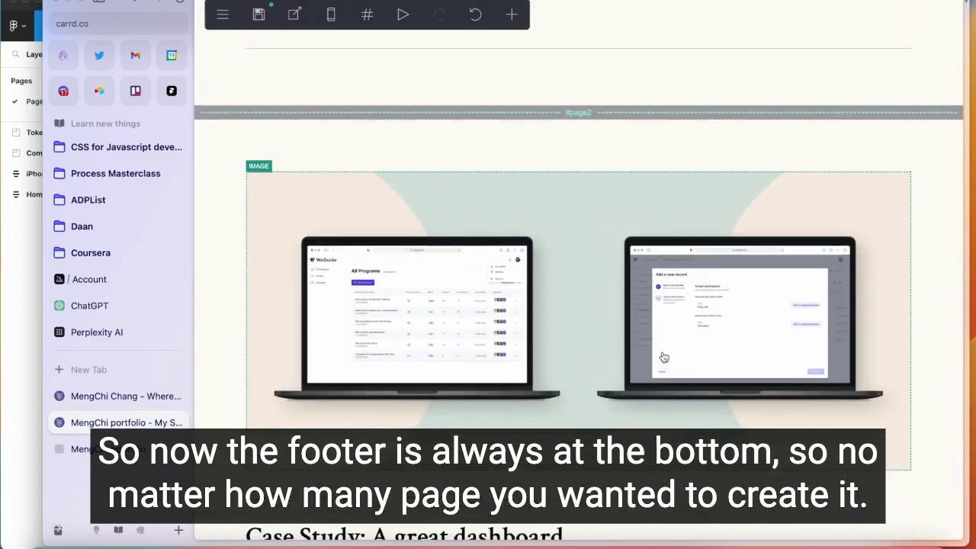
scroll(477, 177, up, 15)
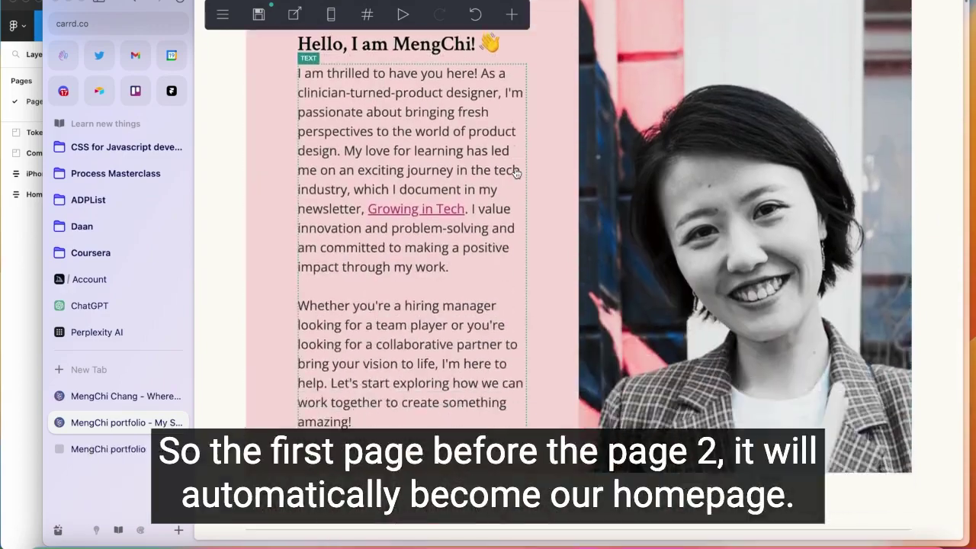
scroll(515, 173, down, 15)
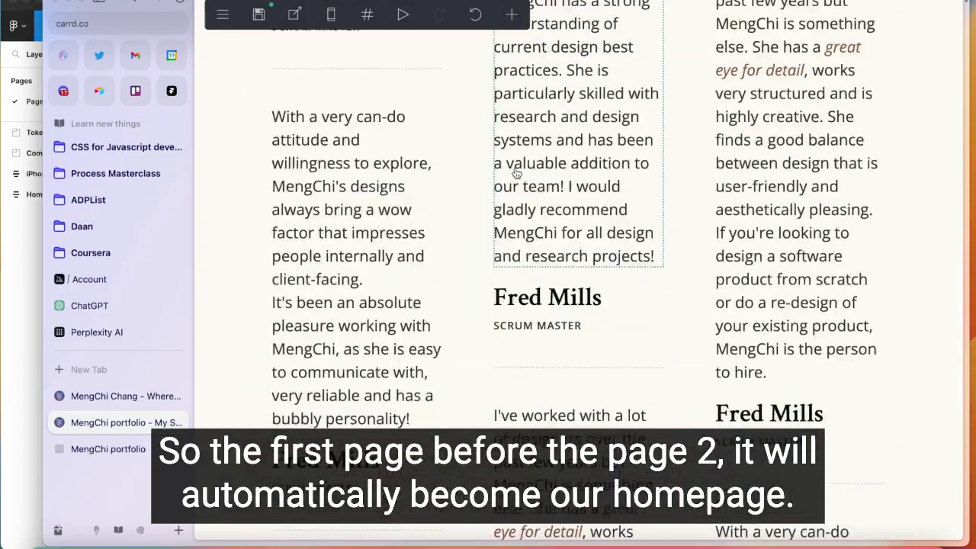
scroll(515, 174, up, 5)
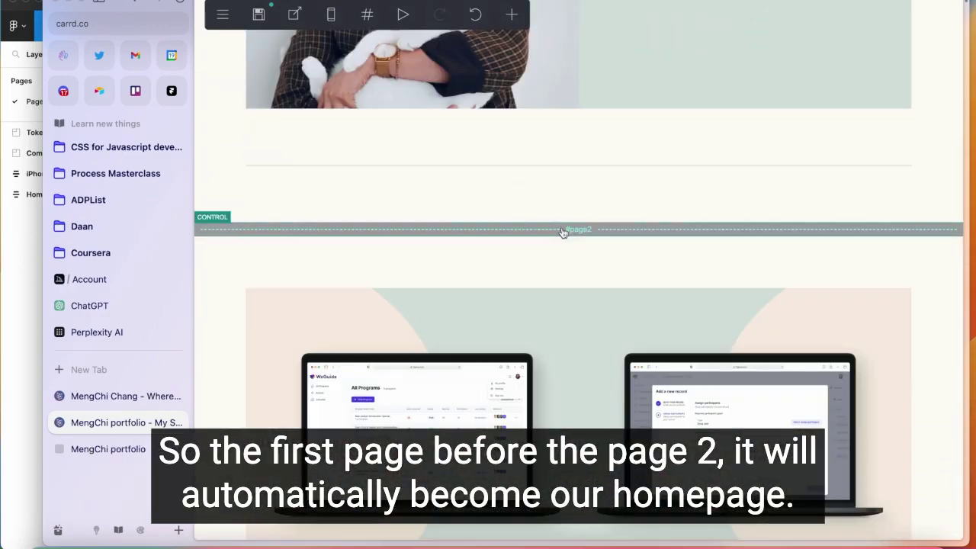
scroll(571, 231, up, 2)
scroll(730, 135, up, 4)
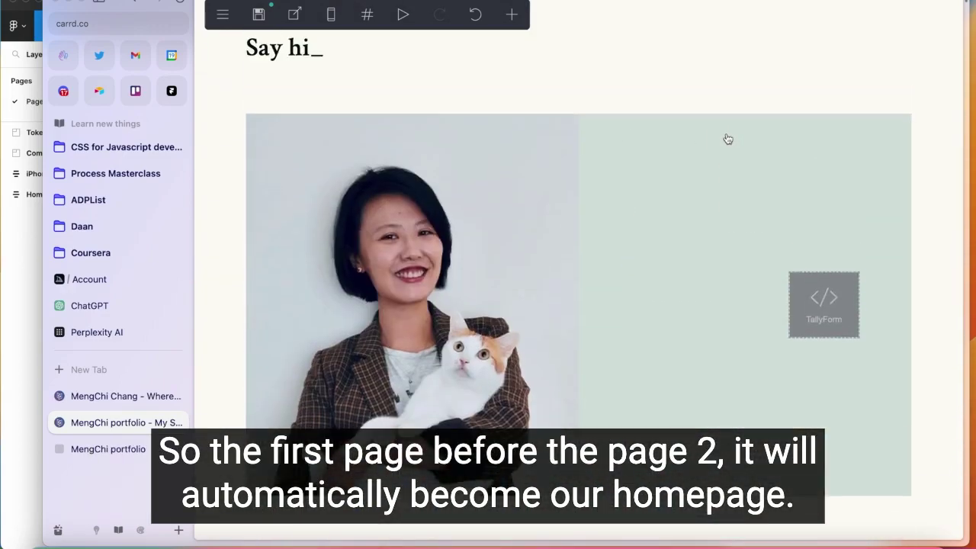
scroll(728, 140, down, 2)
scroll(725, 144, down, 5)
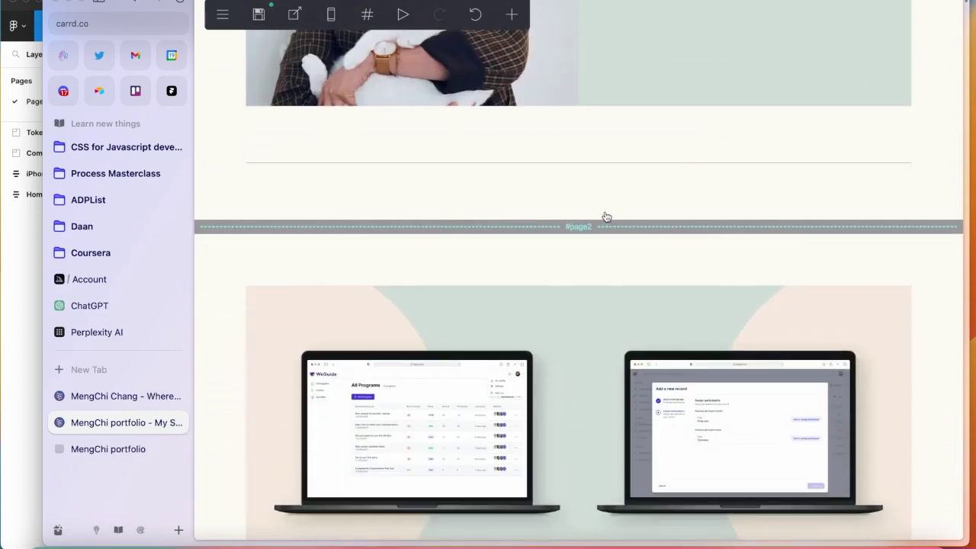
scroll(574, 169, down, 4)
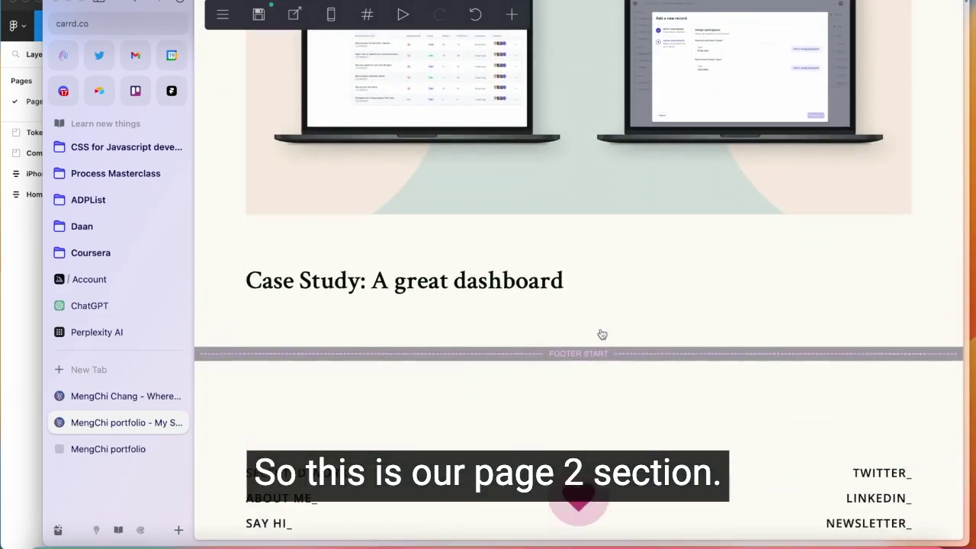
Add a section break named page3 between the case study heading and the footer marker.
scroll(602, 331, up, 3)
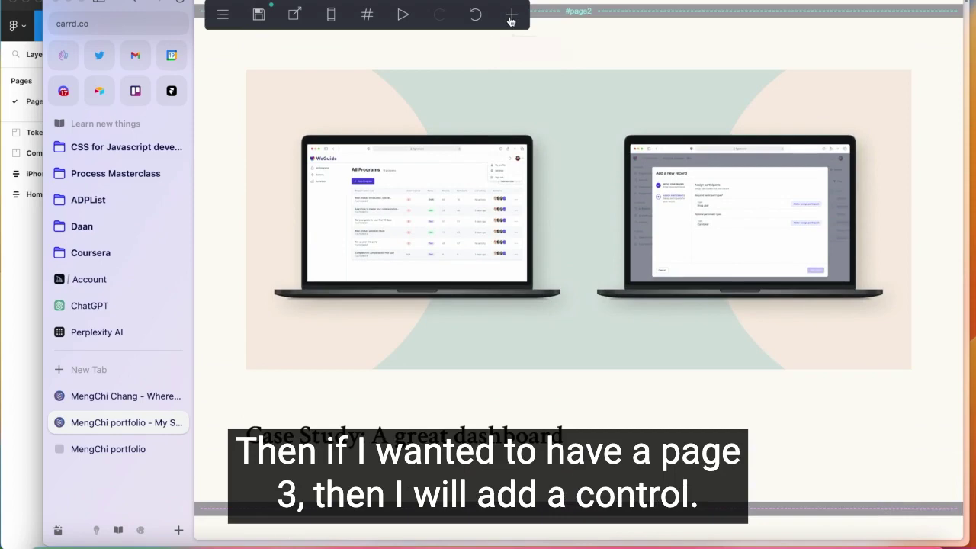
click(514, 20)
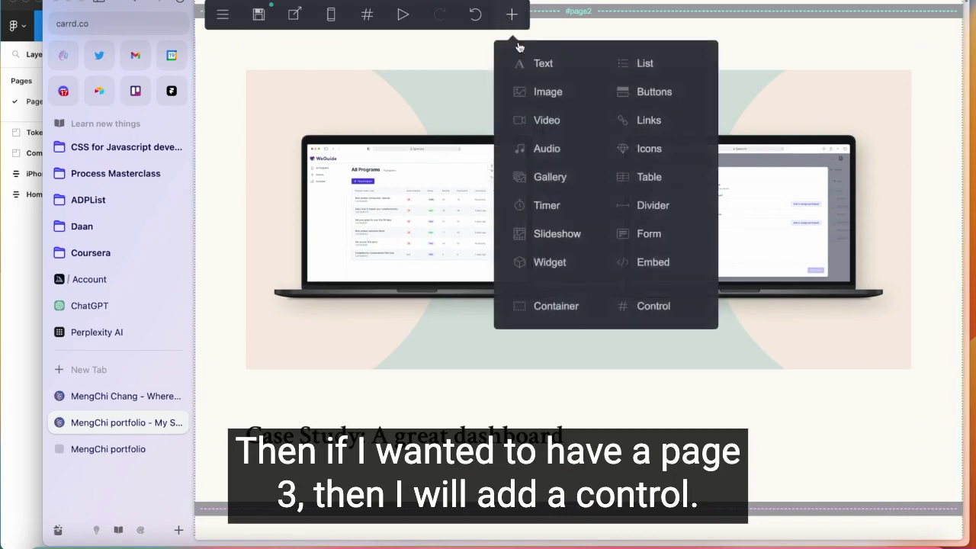
click(654, 308)
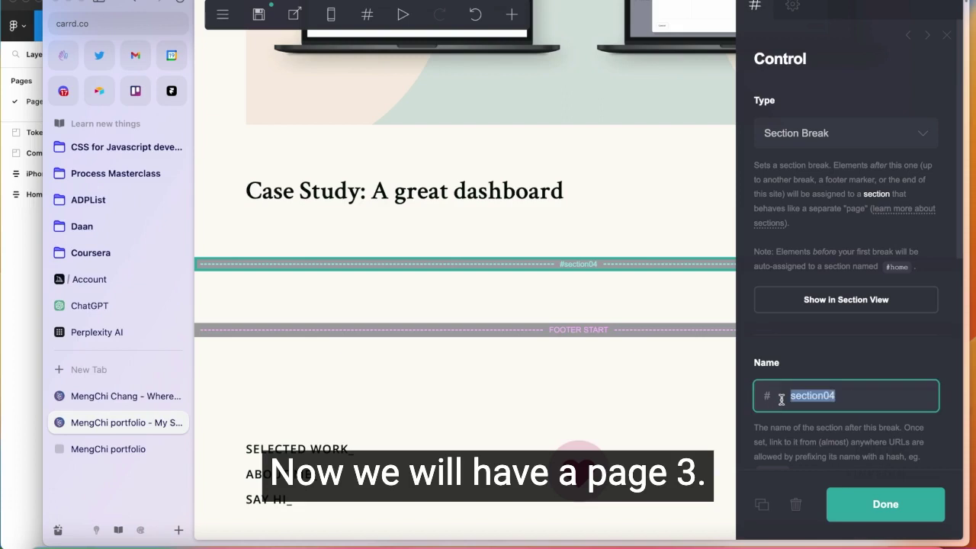
text(page3)
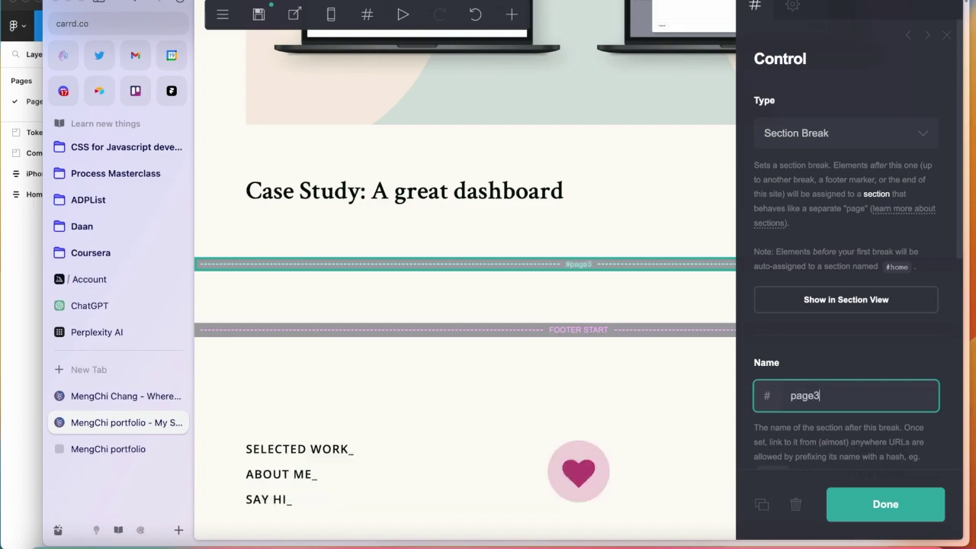
click(883, 503)
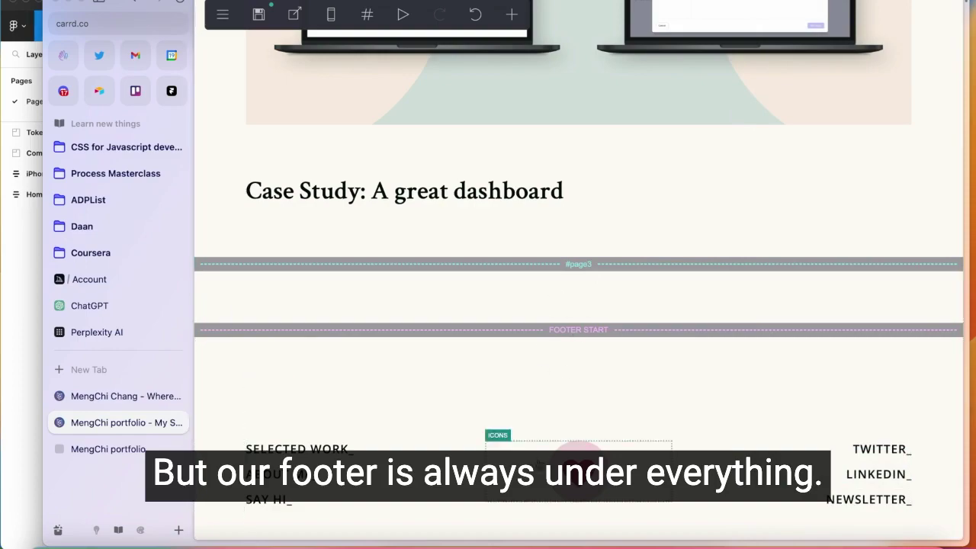
Check the order of the sections and the footer, and delete the page3 section break.
scroll(430, 293, up, 10)
scroll(423, 274, down, 15)
scroll(460, 369, down, 1)
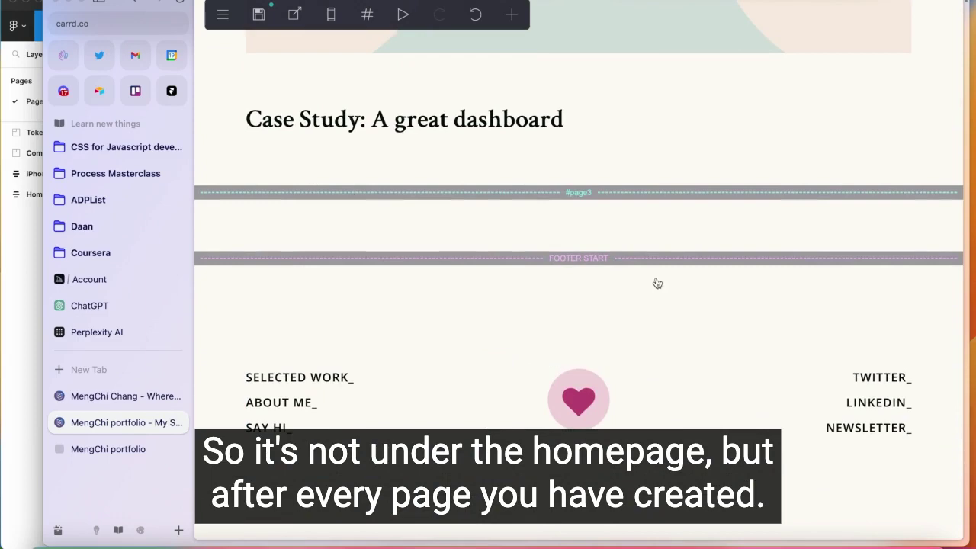
click(558, 193)
click(795, 507)
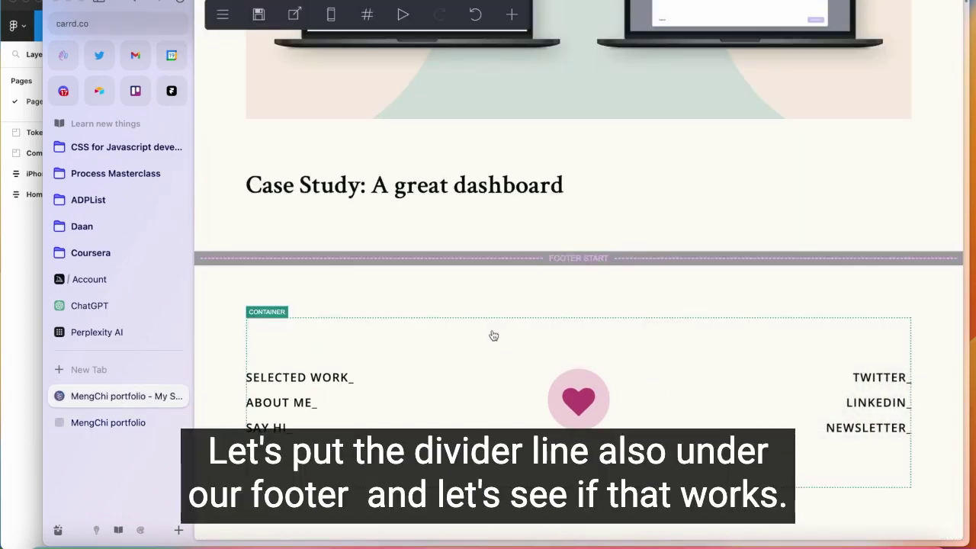
Move the divider line from above the page2 section break to below the footer marker, above the footer links.
scroll(494, 335, up, 8)
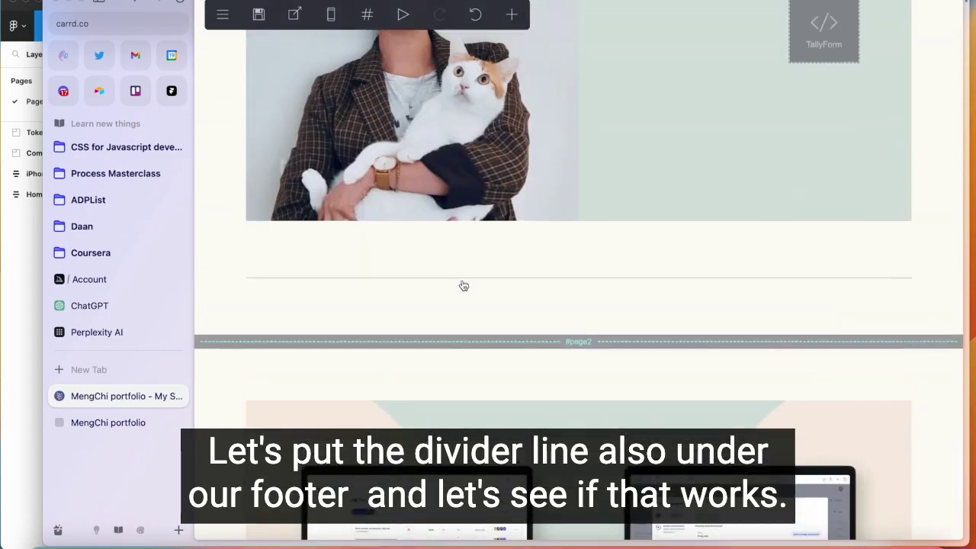
drag(470, 252, 460, 312)
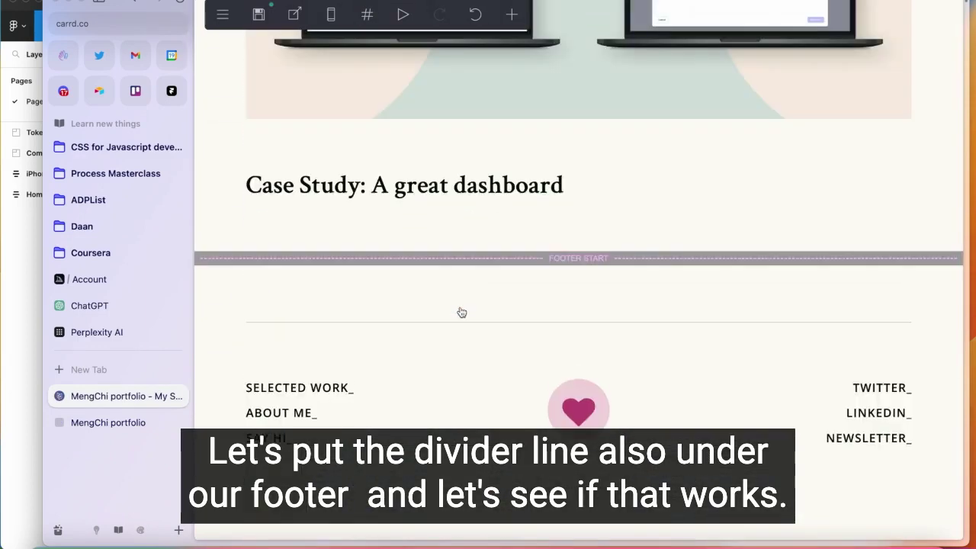
scroll(469, 313, up, 9)
scroll(479, 317, down, 3)
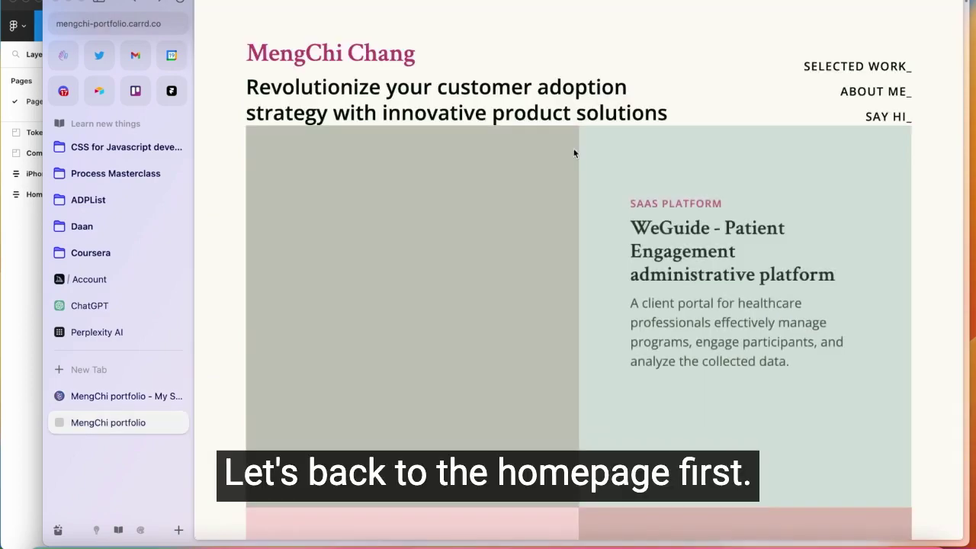
Examine the spacing around the header and footer on the published homepage and on the linked project page.
scroll(726, 175, down, 3)
scroll(723, 175, down, 10)
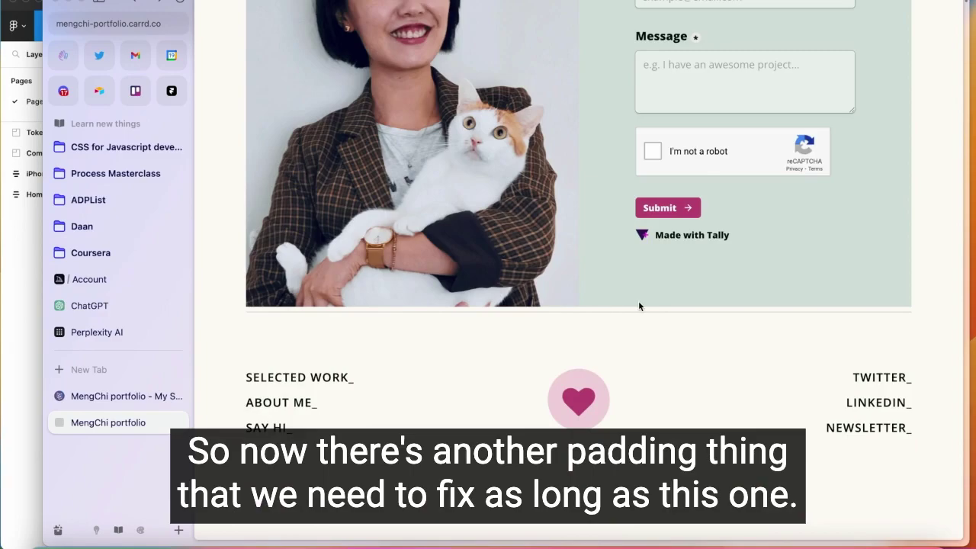
scroll(630, 306, up, 20)
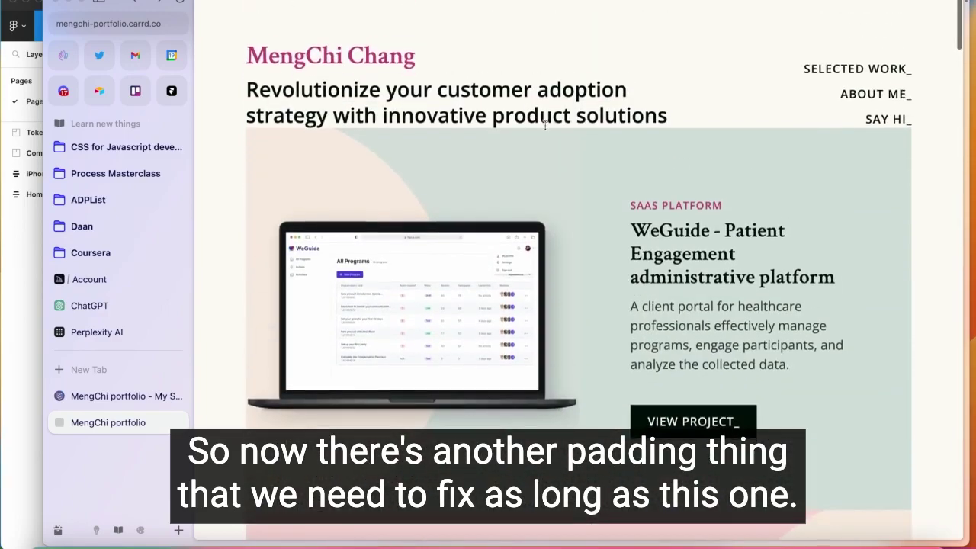
scroll(715, 377, down, 2)
click(709, 329)
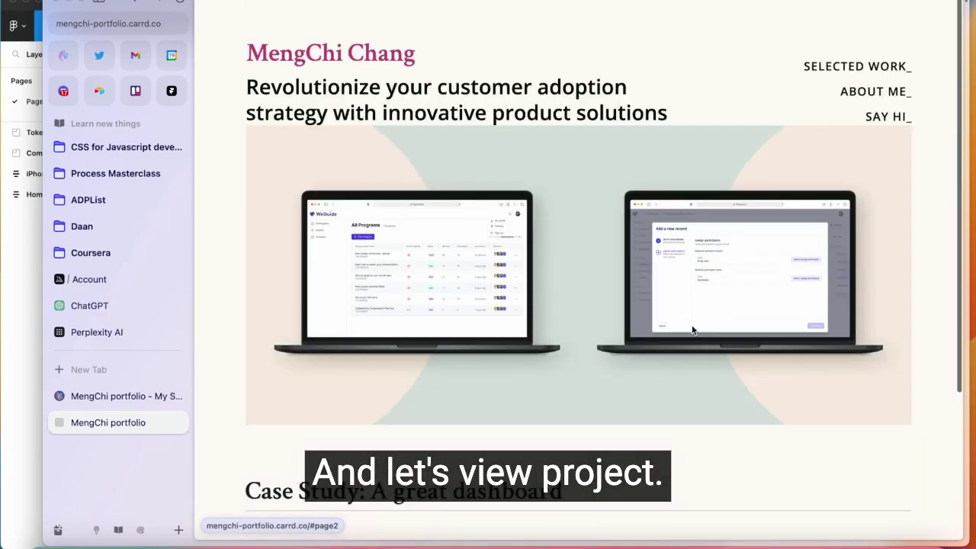
scroll(684, 326, down, 5)
scroll(491, 323, up, 5)
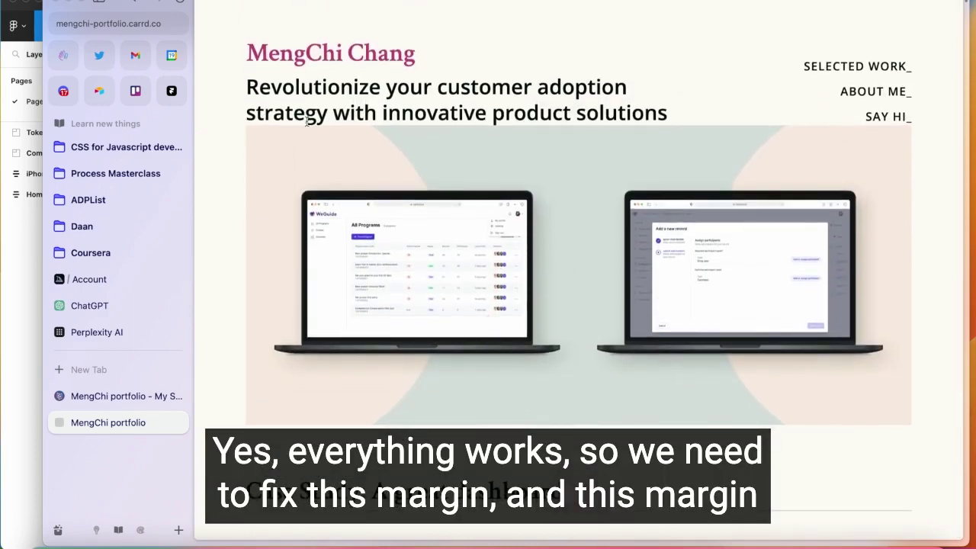
scroll(303, 122, down, 5)
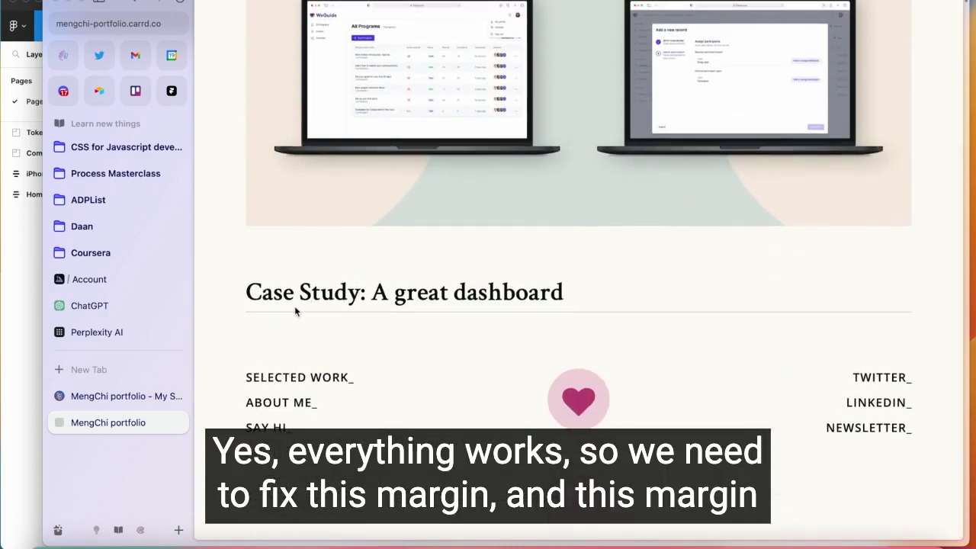
Return to the Carrd editor and set the header marker's margin to 5, with a manual mobile margin of 1.25.
click(104, 395)
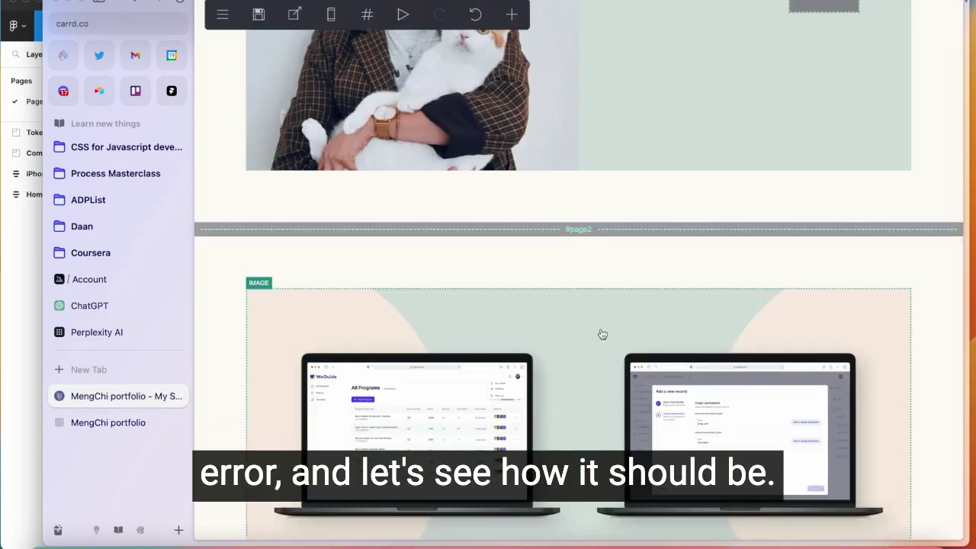
scroll(580, 335, down, 10)
scroll(603, 334, up, 10)
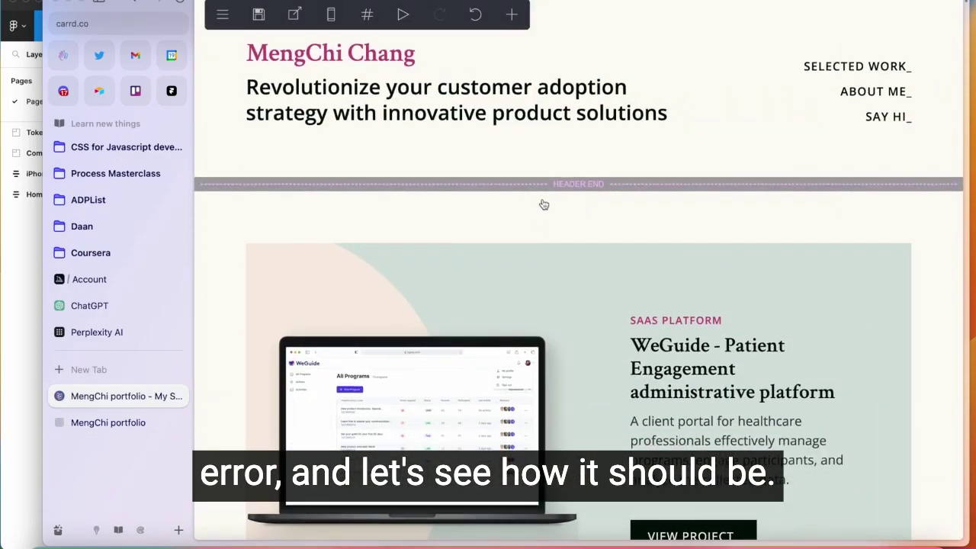
click(544, 187)
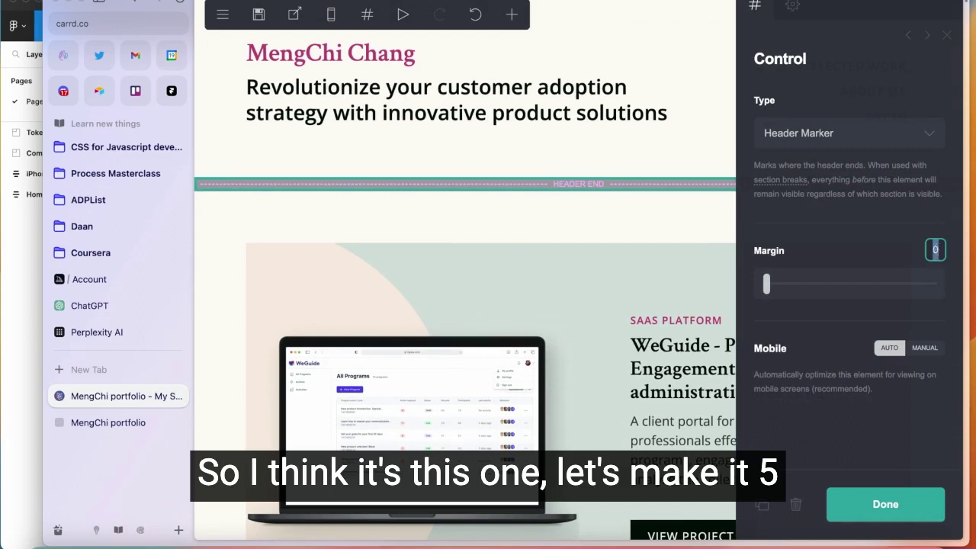
click(937, 250)
text(5)
click(924, 348)
scroll(870, 331, down, 1)
click(927, 390)
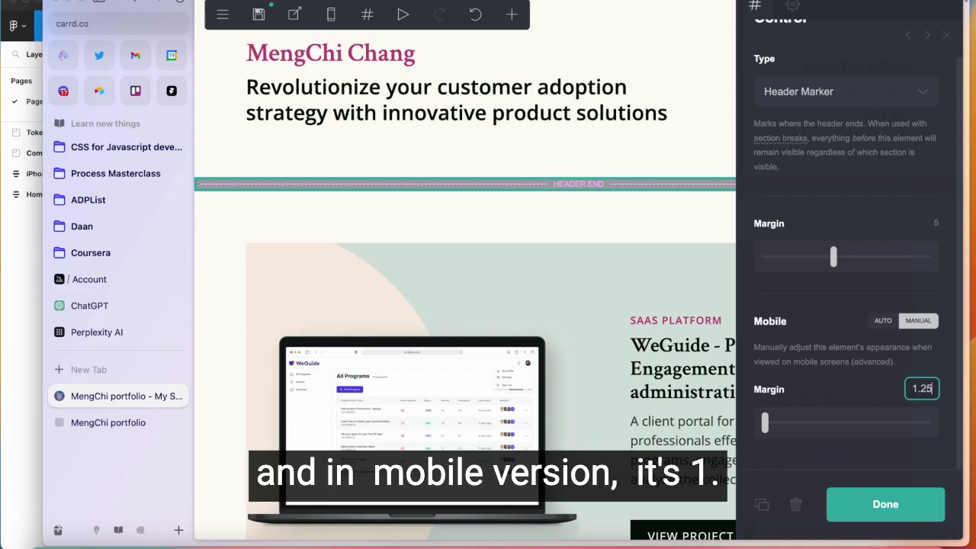
text(1.25)
key(Return)
click(906, 504)
Set the footer marker's margin to 5 with a manual mobile margin of 1.25, and publish the site.
scroll(505, 305, down, 10)
click(506, 248)
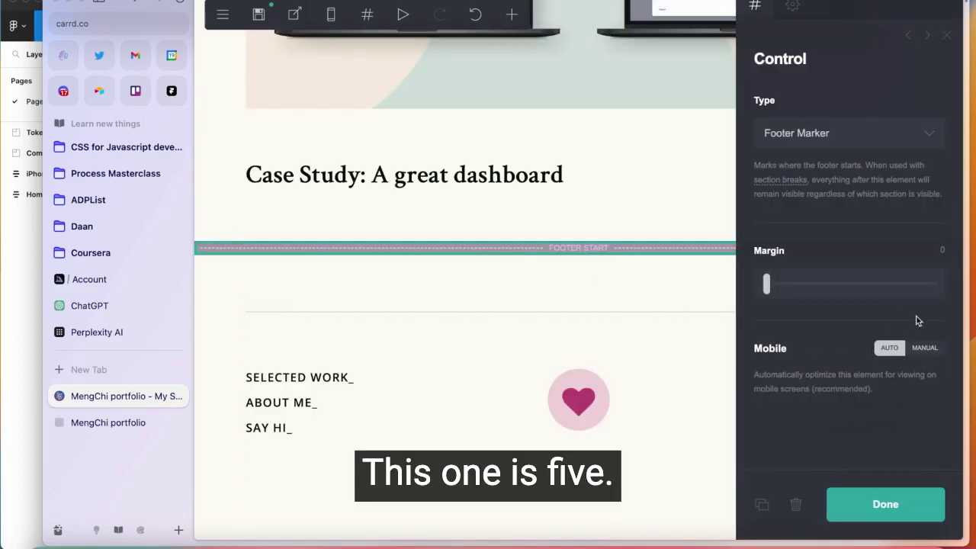
text(5)
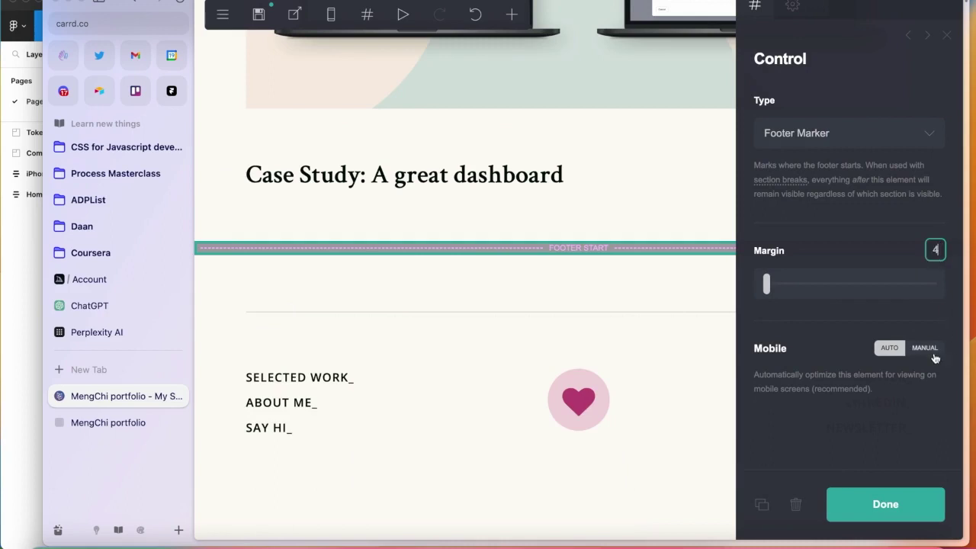
click(924, 348)
scroll(927, 351, down, 1)
key(super+s)
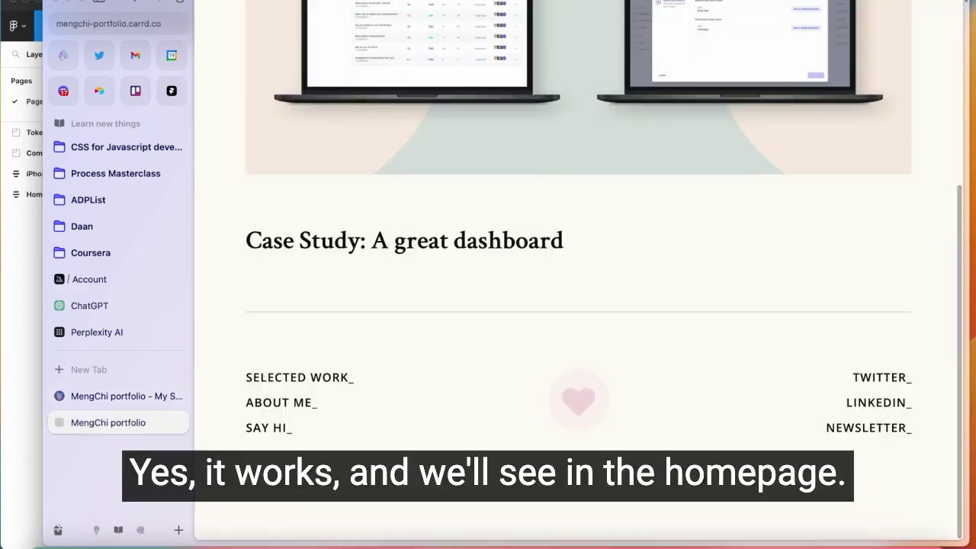
Check the header and footer spacing on the published homepage and the linked project page.
click(132, 2)
scroll(794, 246, down, 15)
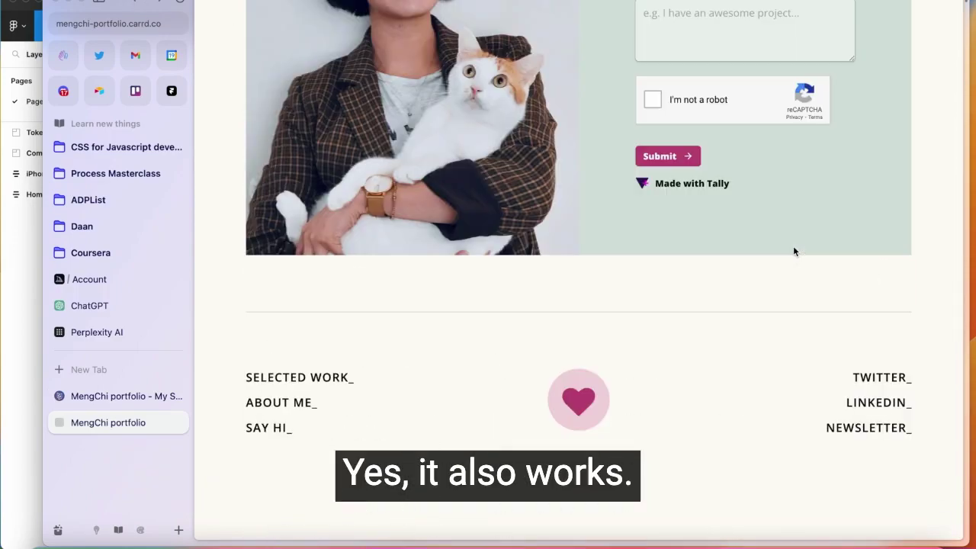
scroll(794, 246, up, 20)
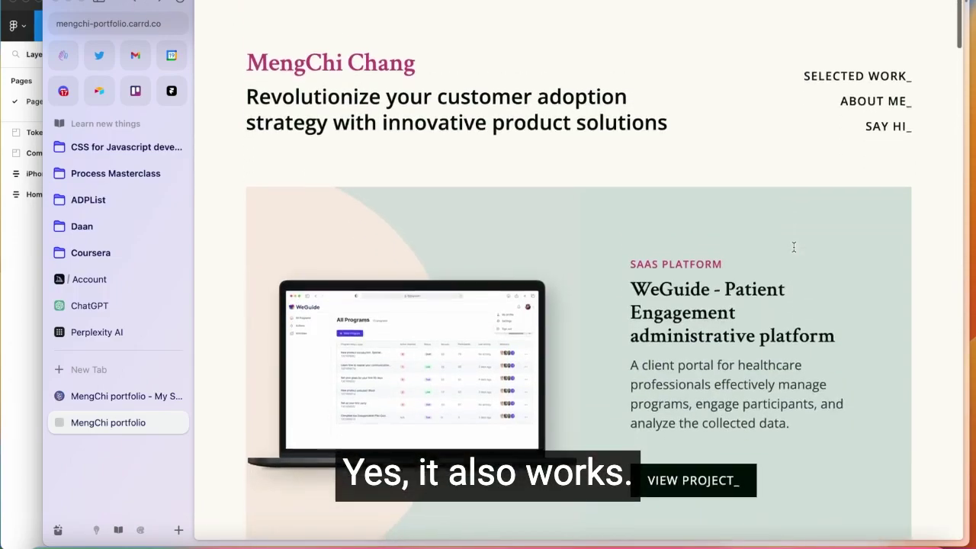
click(724, 431)
scroll(724, 431, down, 5)
scroll(723, 431, up, 6)
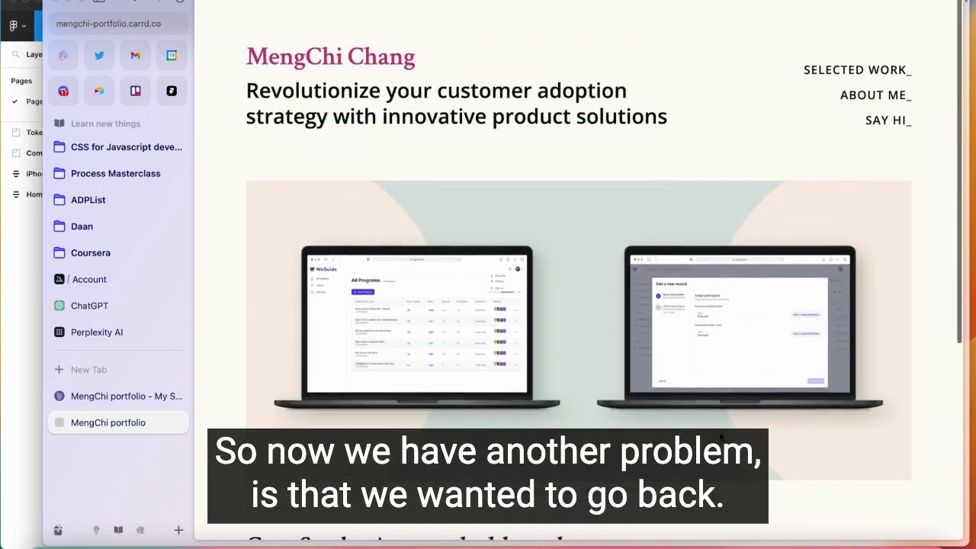
scroll(721, 427, down, 1)
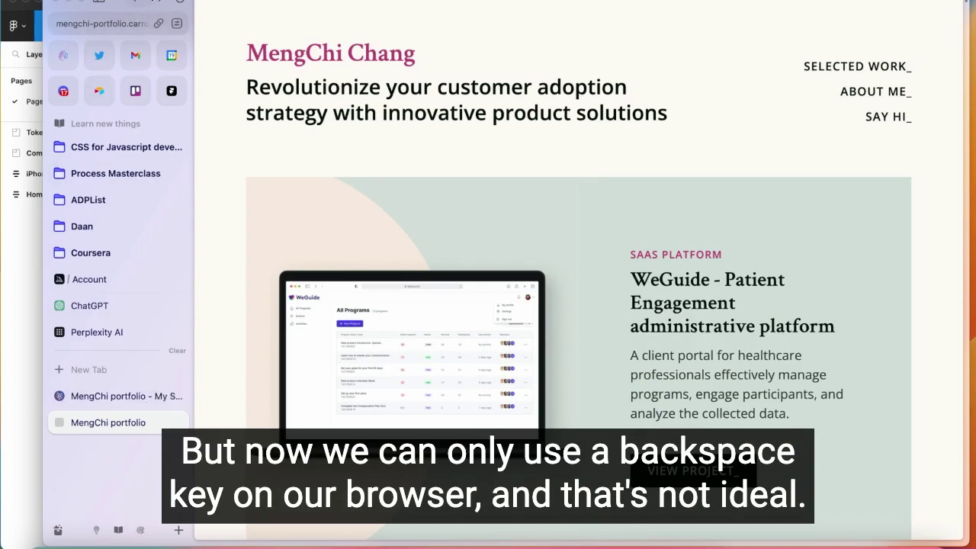
Link the name heading in the site header to #home using the Markdown link syntax in the Carrd editor.
click(138, 397)
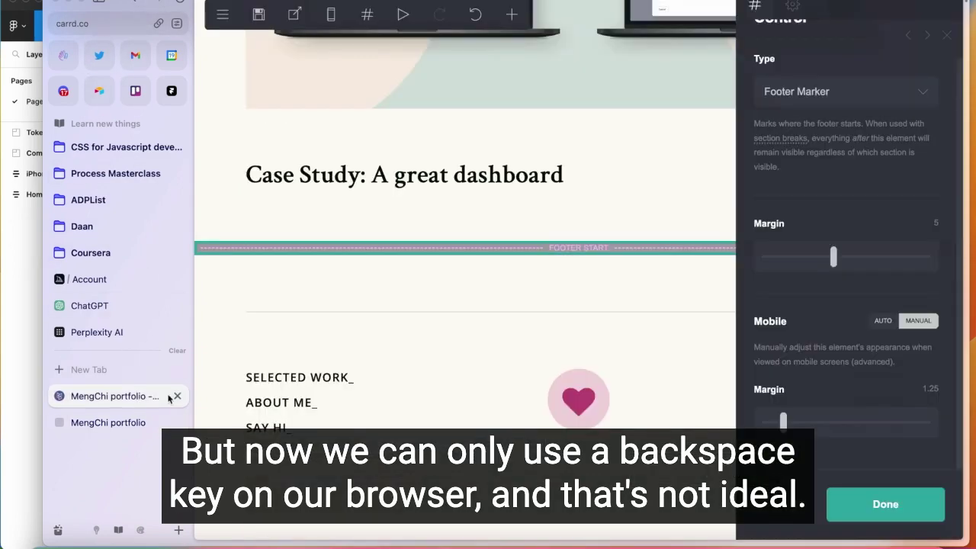
scroll(396, 305, up, 10)
click(310, 55)
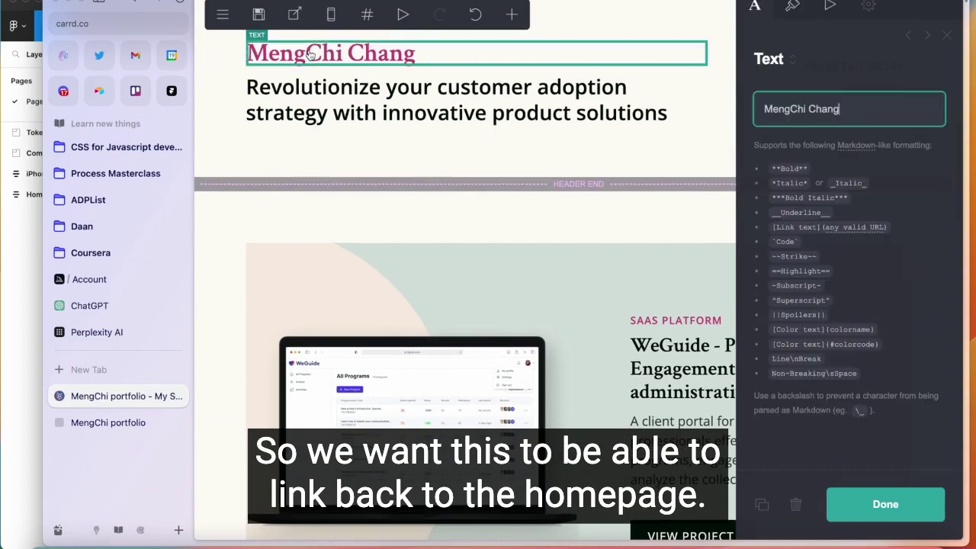
click(792, 8)
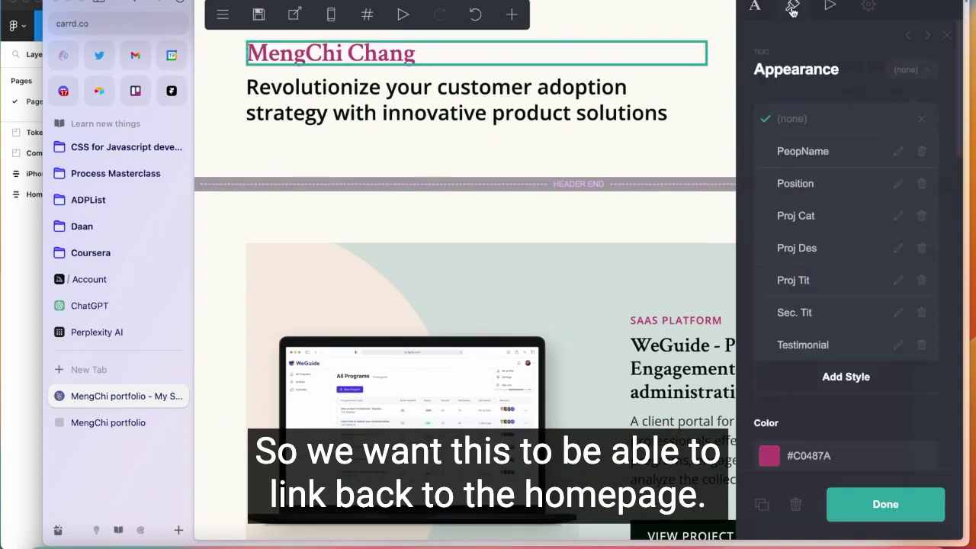
click(756, 7)
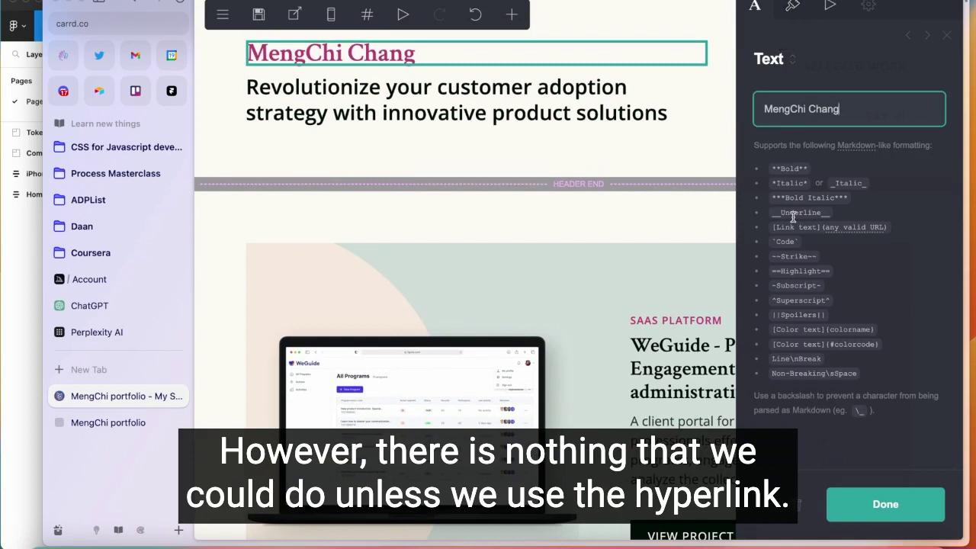
drag(774, 231, 891, 228)
click(846, 107)
text(])
click(765, 109)
text([)
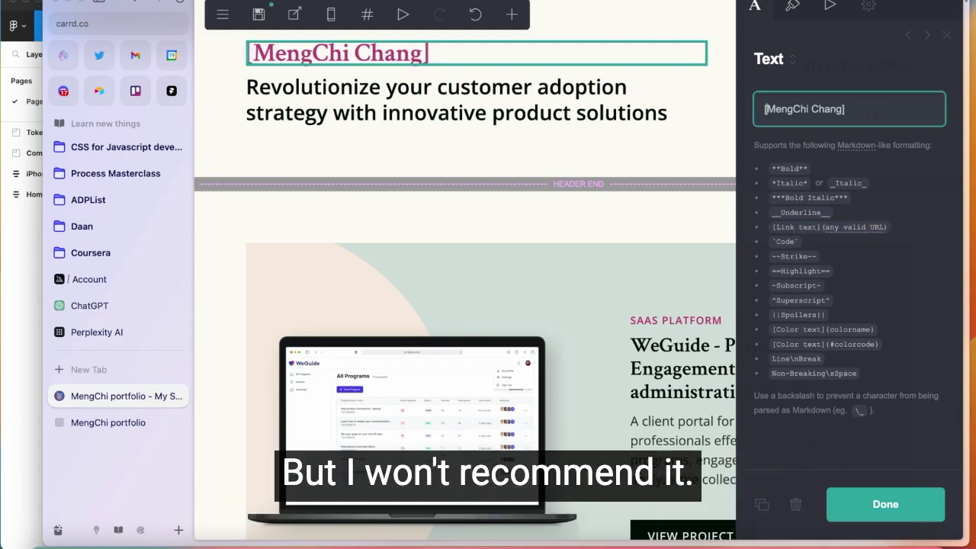
text(())
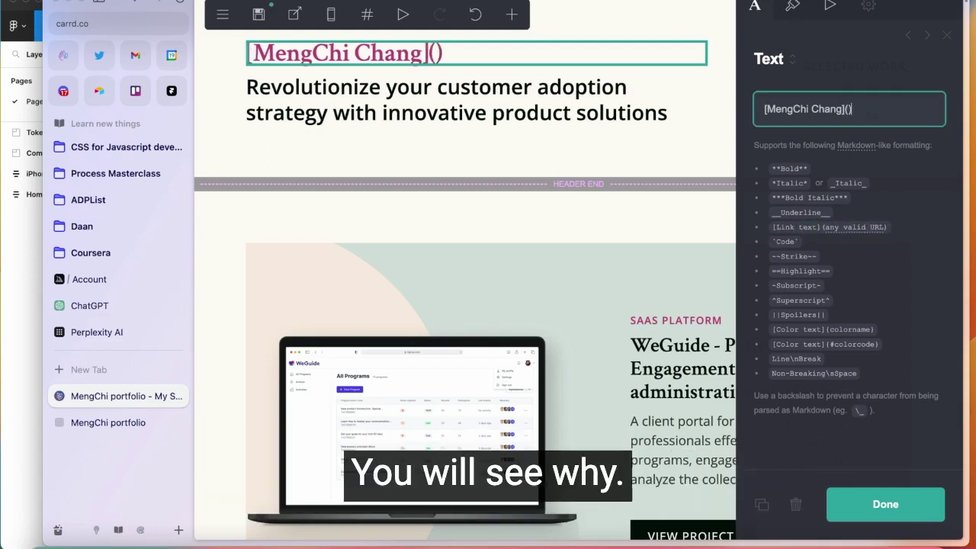
text(#home)
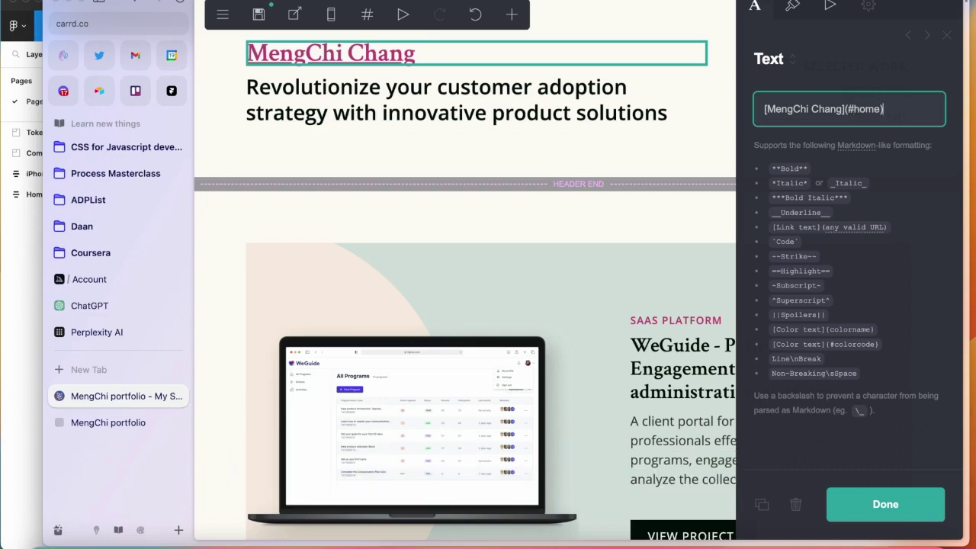
Examine the name heading's link colour options and the general page settings for a way to style the link.
click(795, 11)
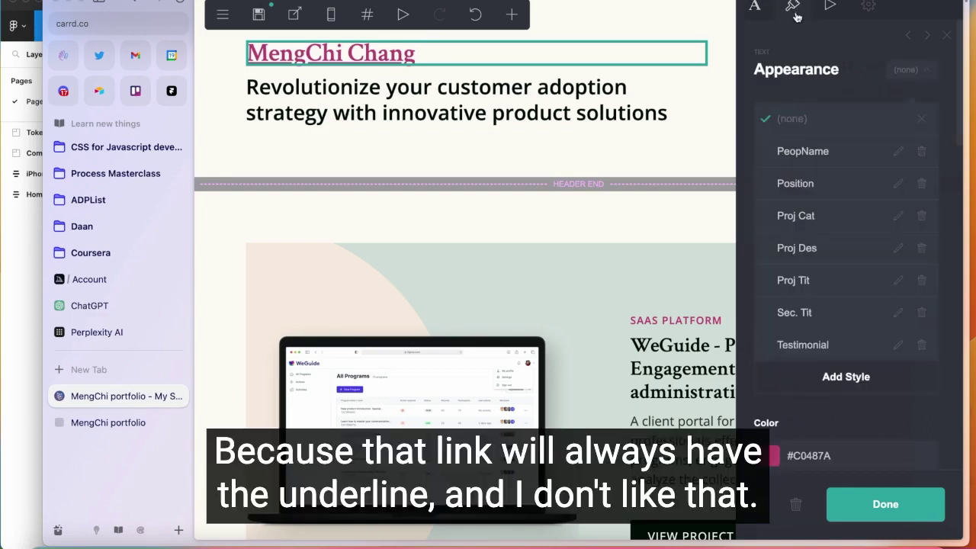
scroll(796, 147, down, 5)
click(797, 142)
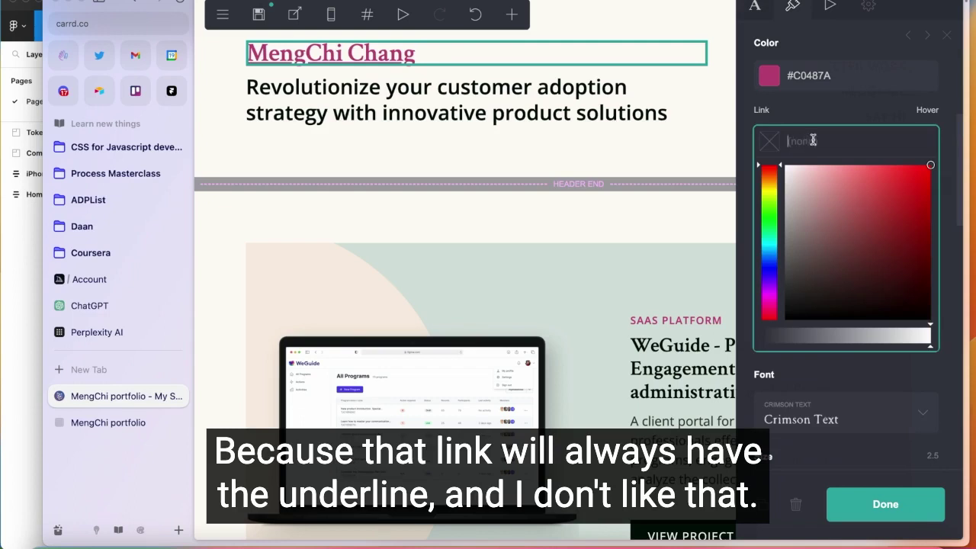
click(867, 111)
click(611, 144)
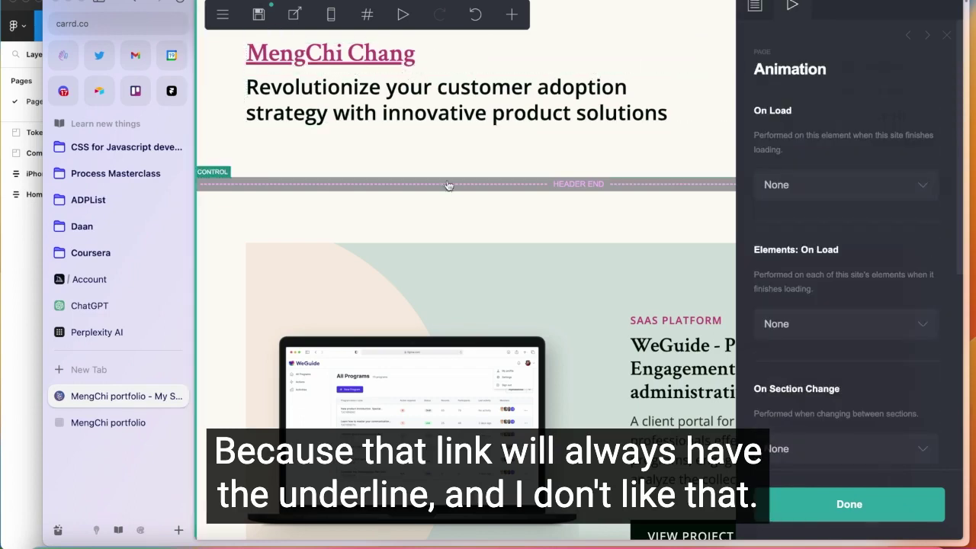
click(755, 7)
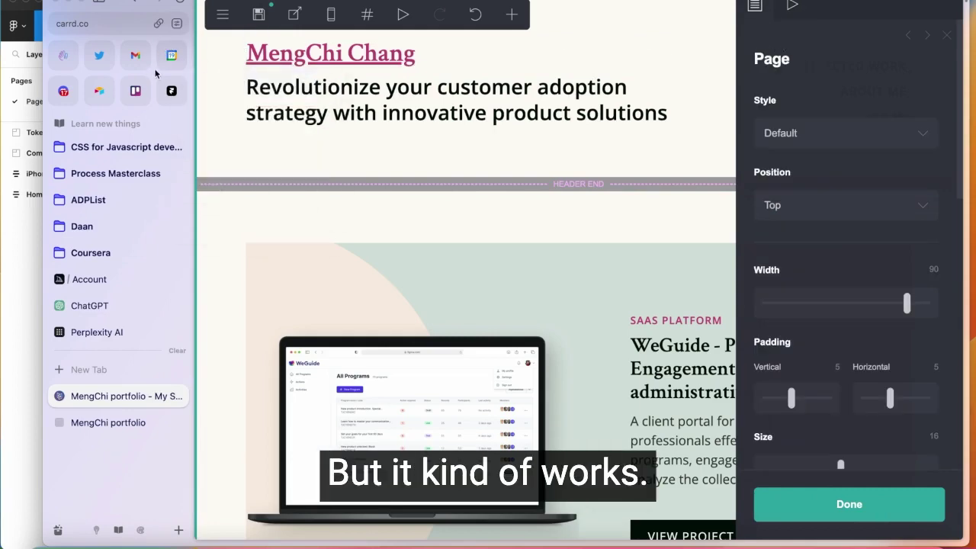
Publish the changes and check the linked name heading on the live homepage.
click(257, 21)
key(Return)
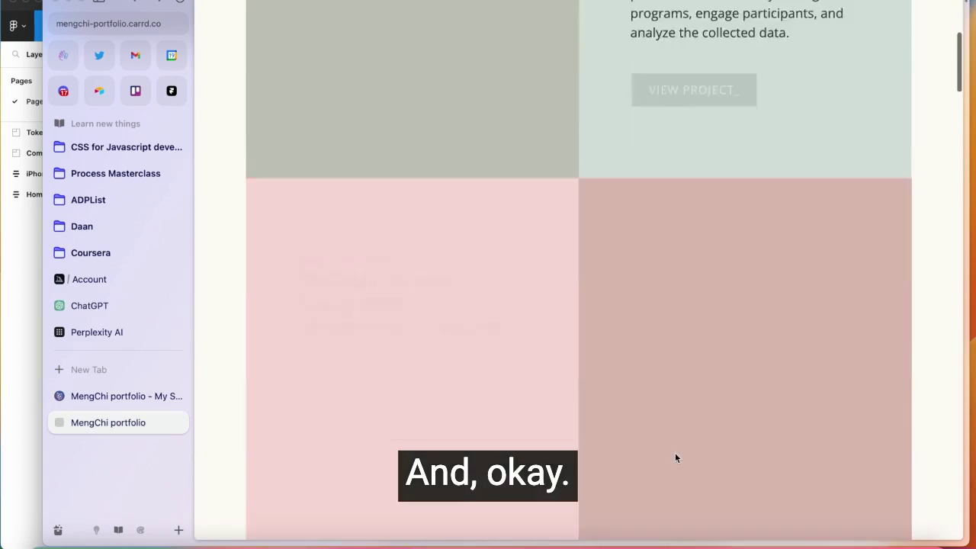
scroll(675, 453, down, 7)
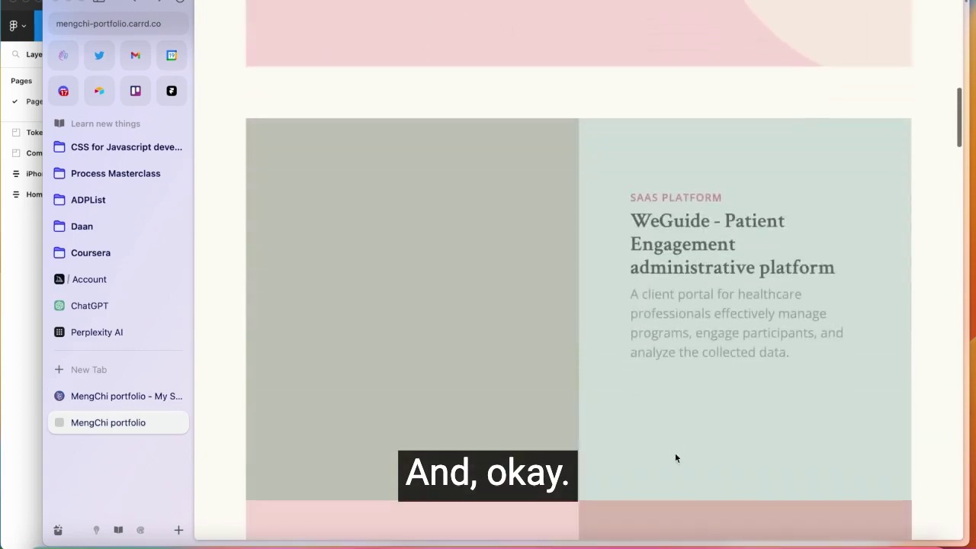
scroll(675, 453, up, 13)
scroll(376, 97, down, 1)
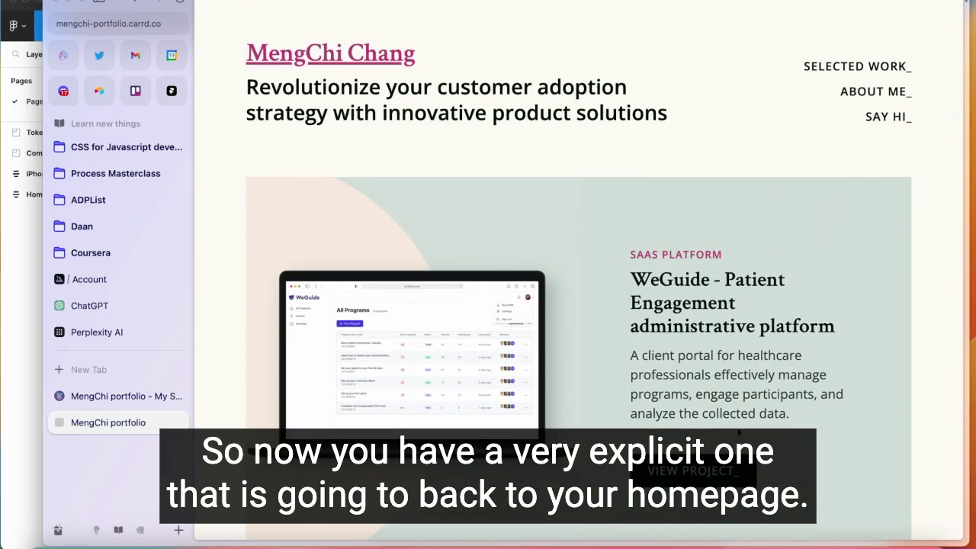
Add an image element below the name heading in the header and delete the name text element.
click(109, 391)
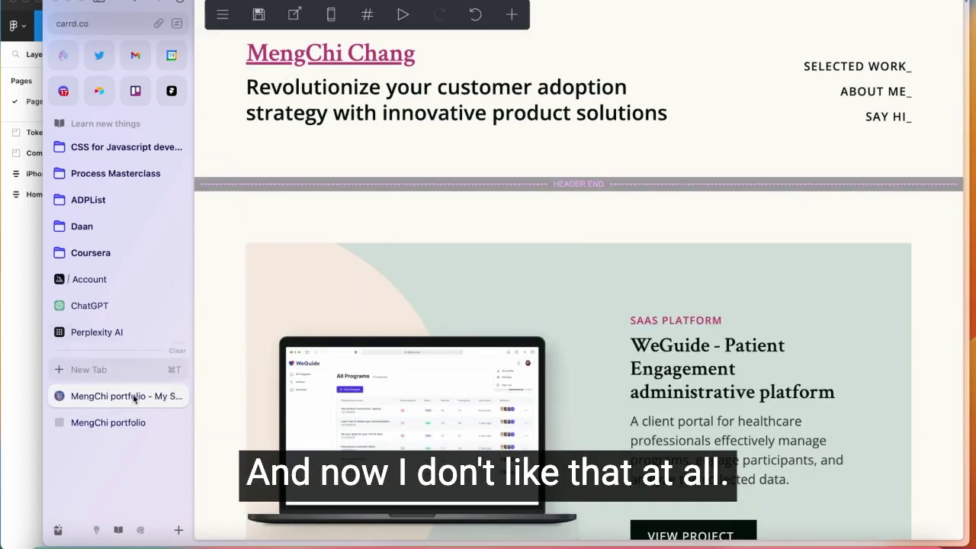
click(440, 58)
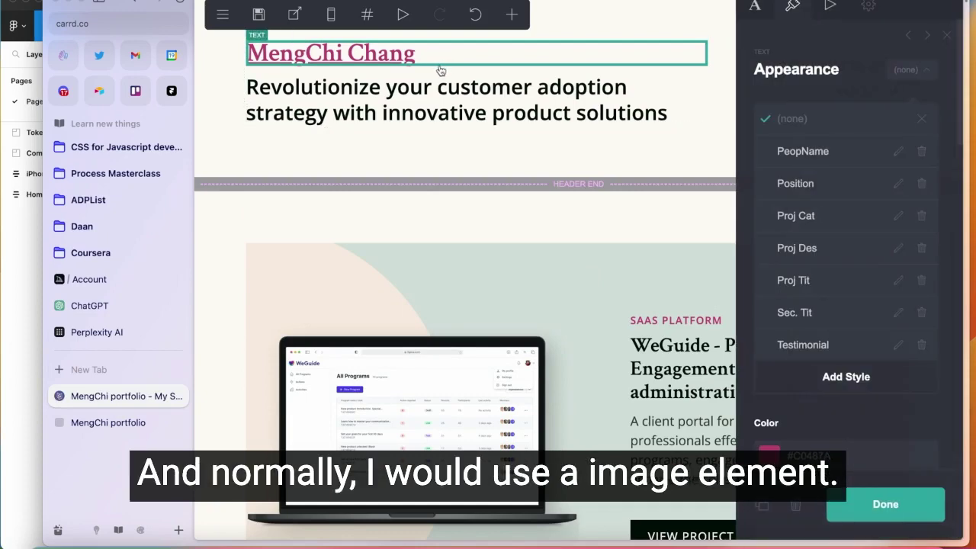
click(518, 24)
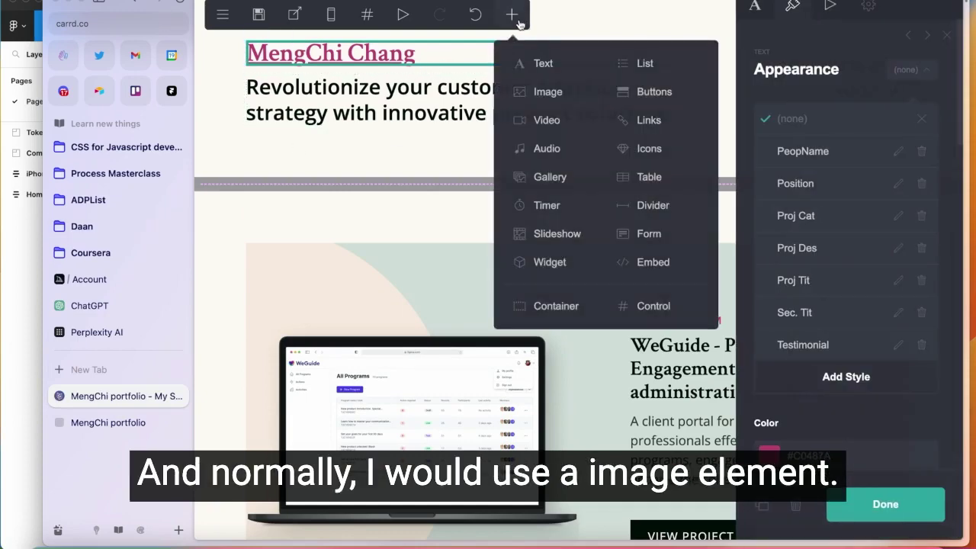
click(526, 92)
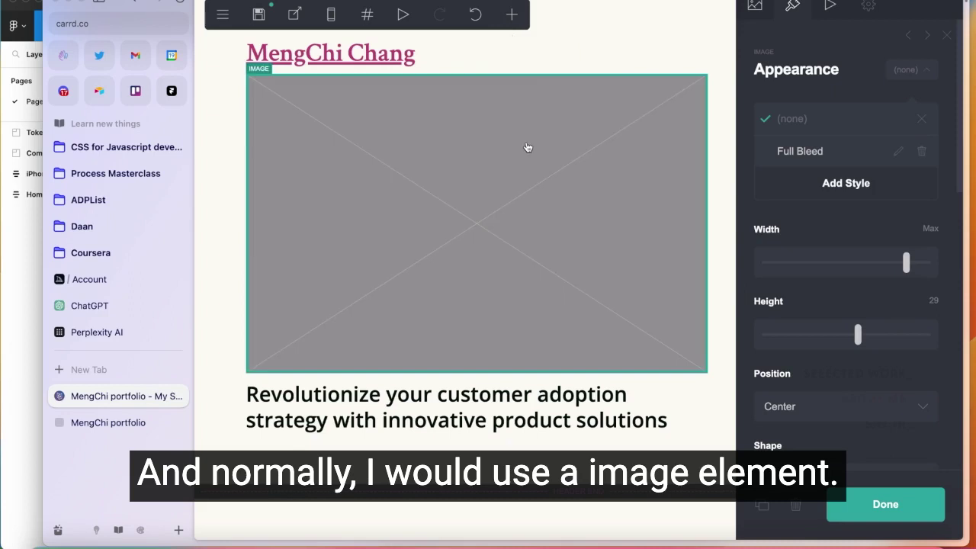
click(468, 65)
click(795, 504)
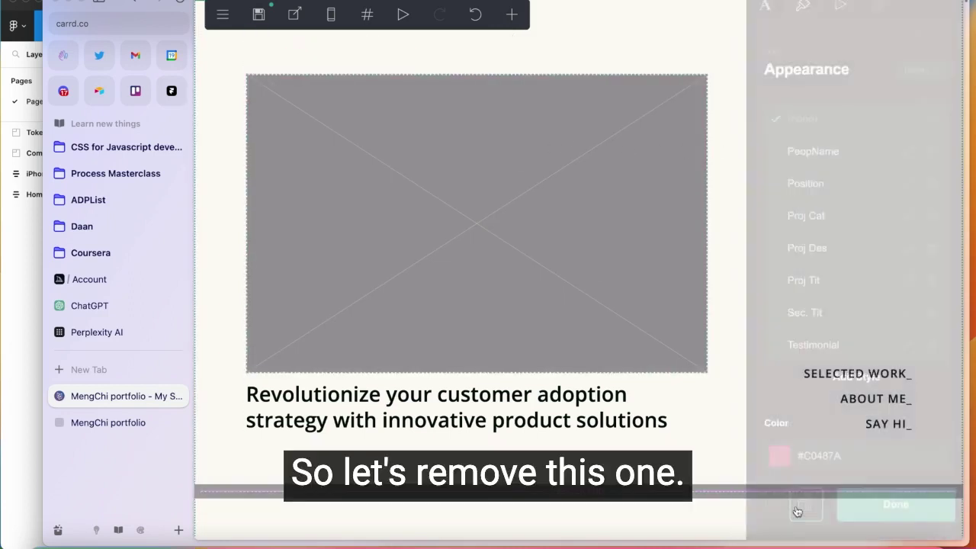
Switch to the Figma design file and select the name logo in the Homepage frame's header.
click(19, 435)
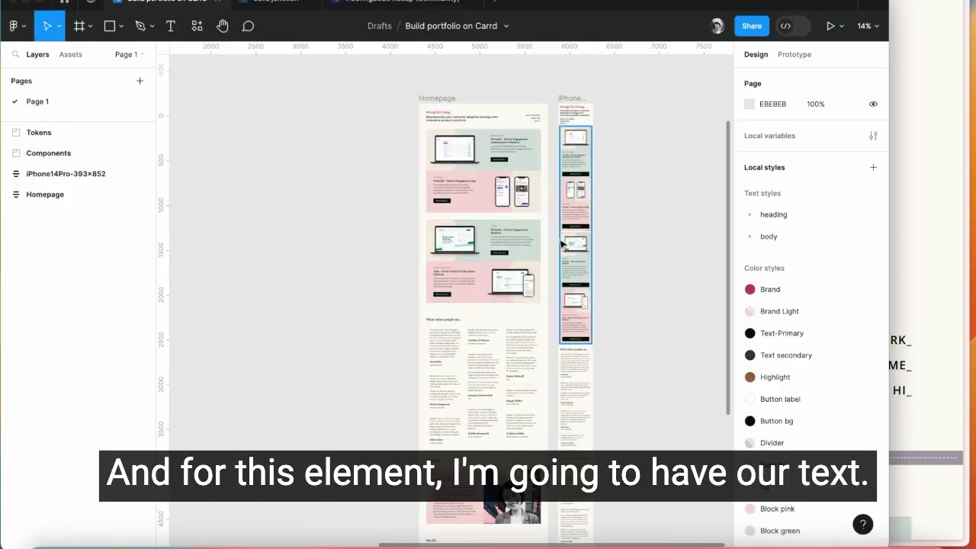
scroll(435, 120, up, 5)
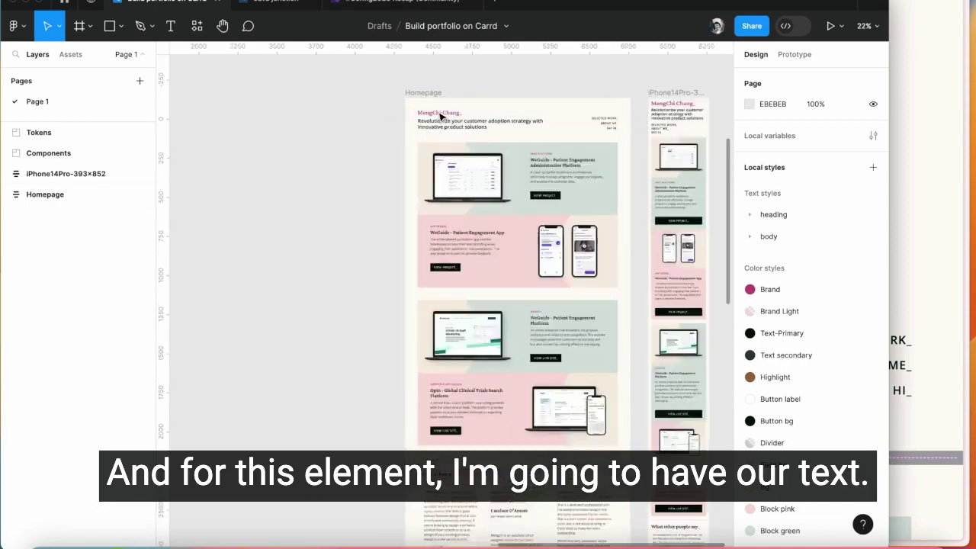
scroll(438, 120, up, 3)
click(444, 115)
scroll(443, 129, up, 4)
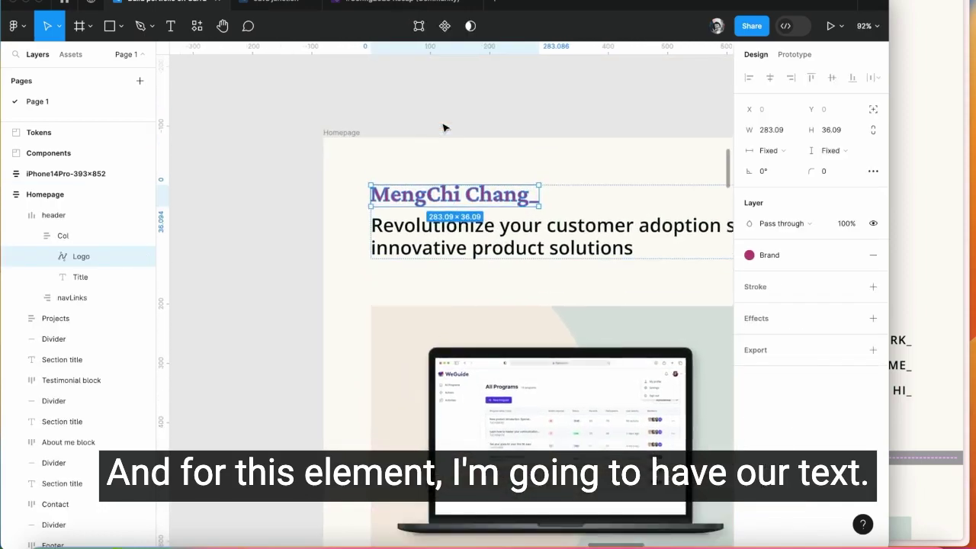
scroll(489, 225, up, 2)
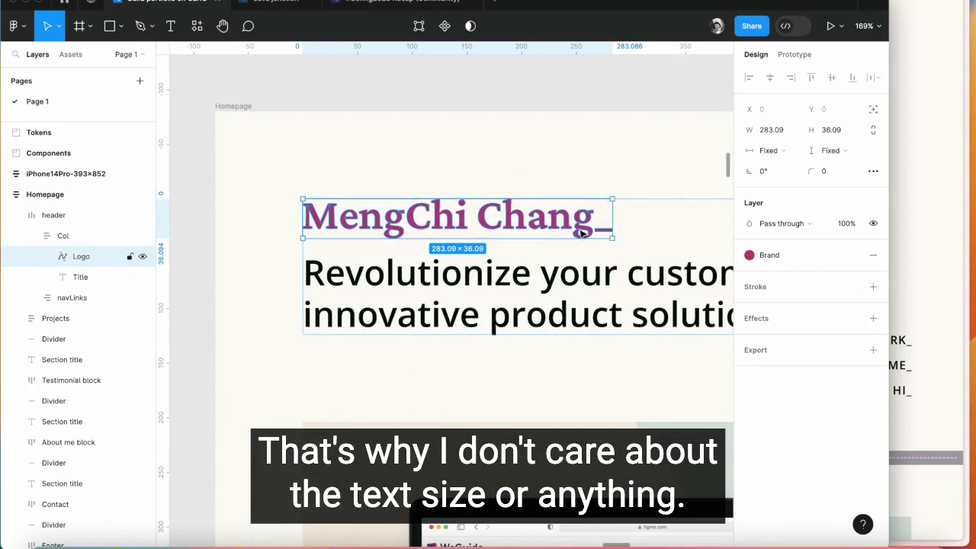
Add an export setting to the selected logo and export it as an image file.
click(874, 350)
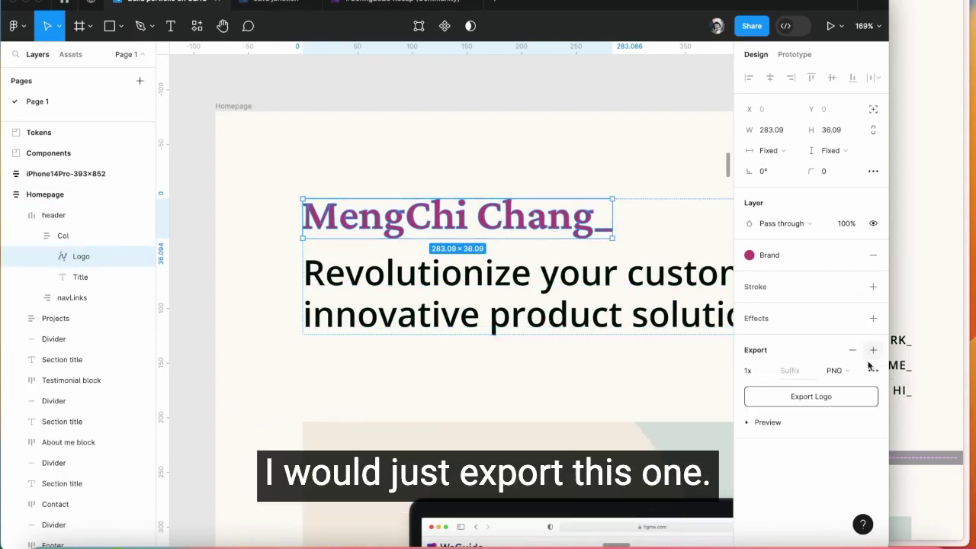
click(842, 372)
click(836, 372)
click(767, 372)
click(769, 414)
click(824, 400)
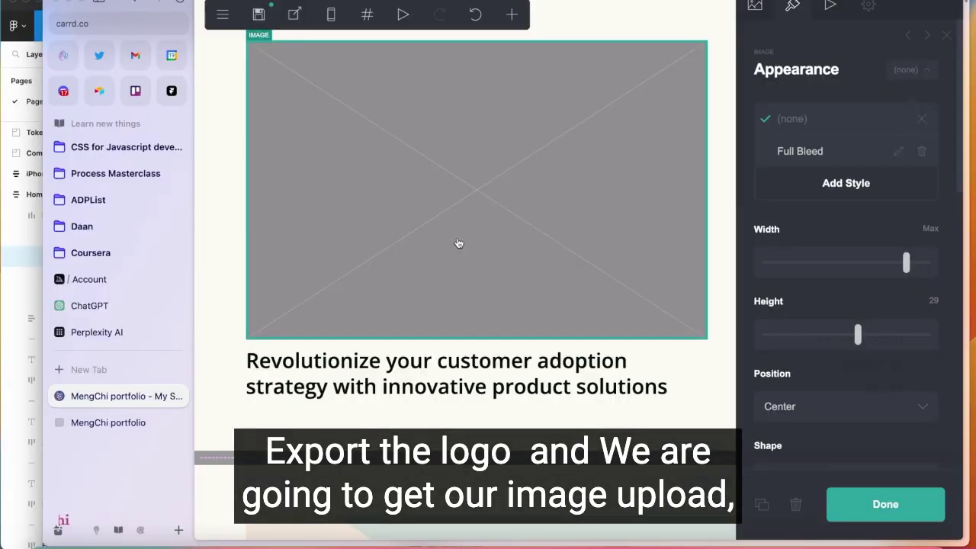
Upload the exported logo into the header's image element in Carrd and set its width to 18 and height to 2.25.
click(755, 6)
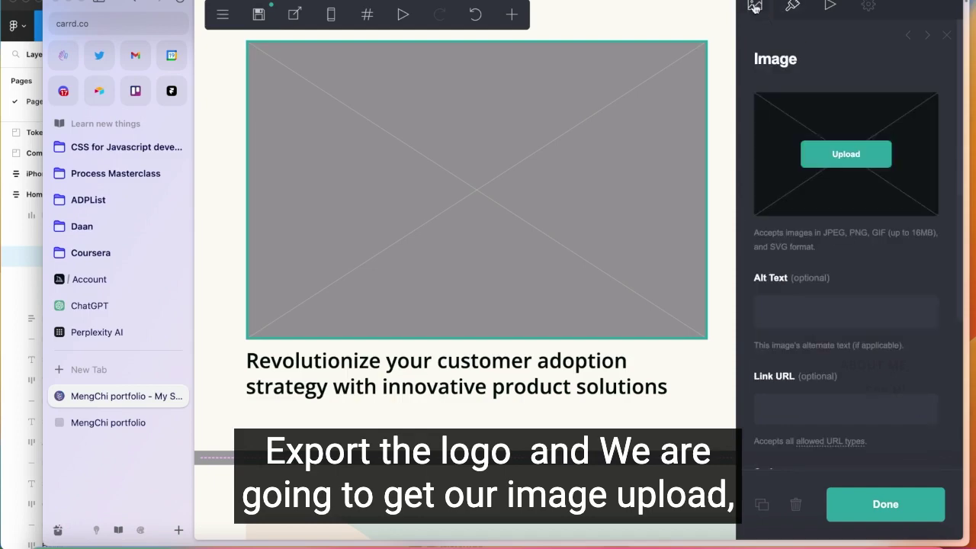
click(845, 154)
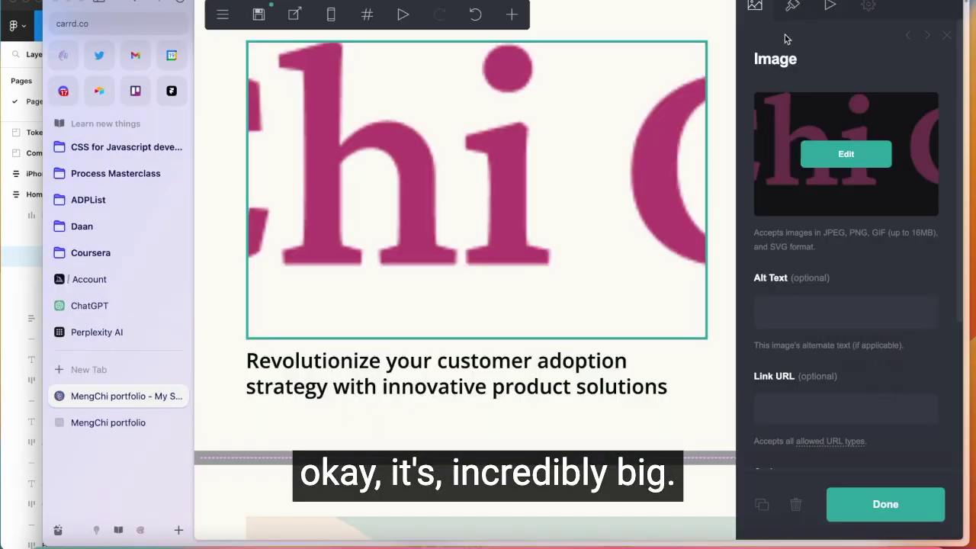
click(793, 7)
drag(903, 262, 793, 263)
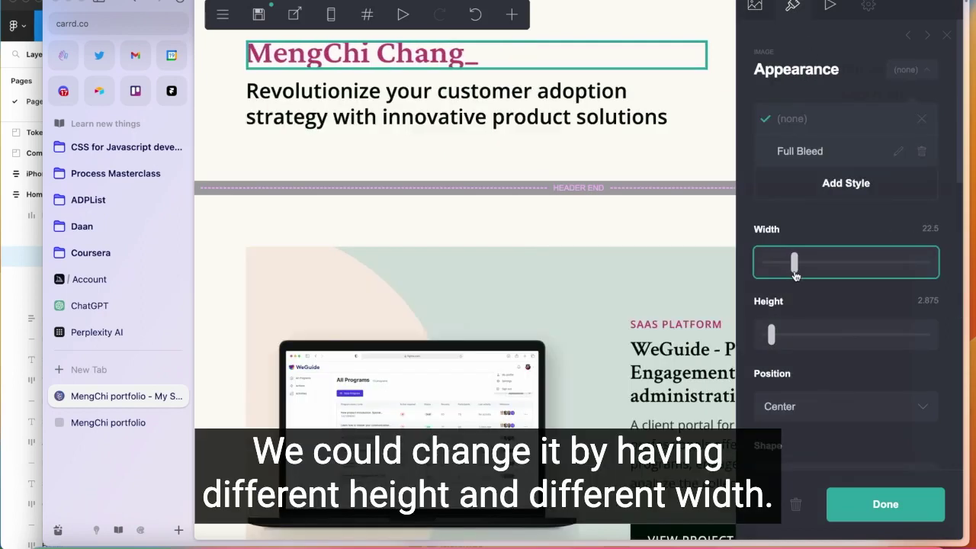
drag(771, 334, 774, 334)
drag(790, 275, 805, 263)
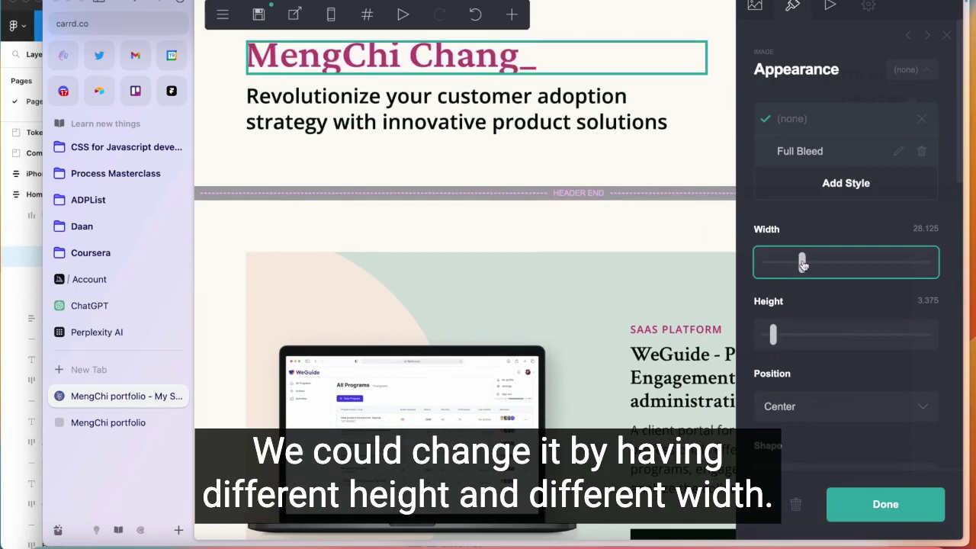
key(Escape)
click(426, 50)
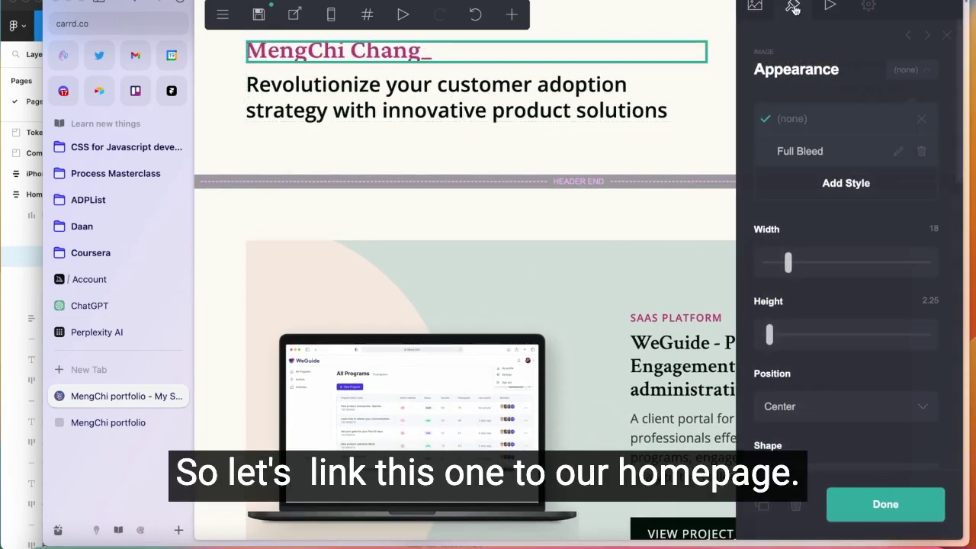
Link the header logo image to #home.
click(755, 5)
scroll(844, 228, down, 3)
click(843, 282)
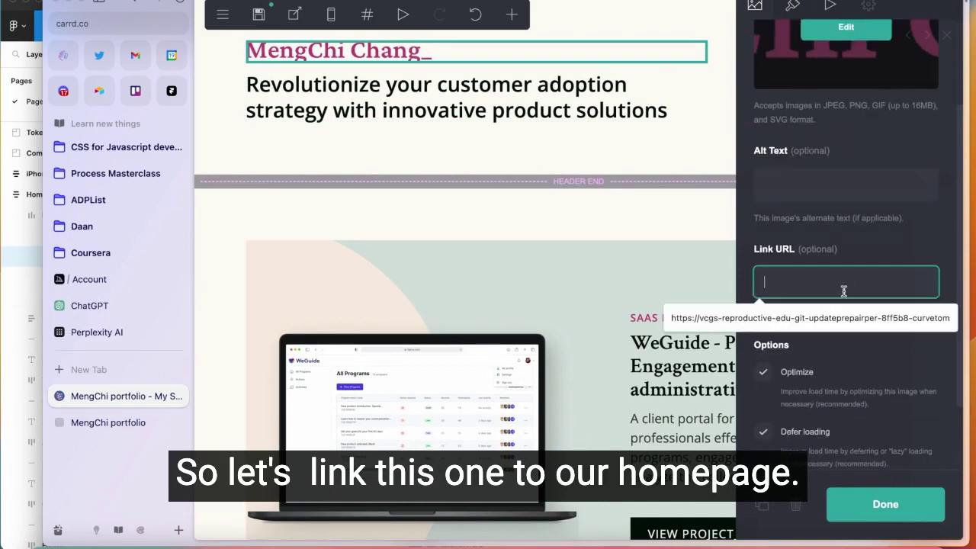
text(#)
key(Return)
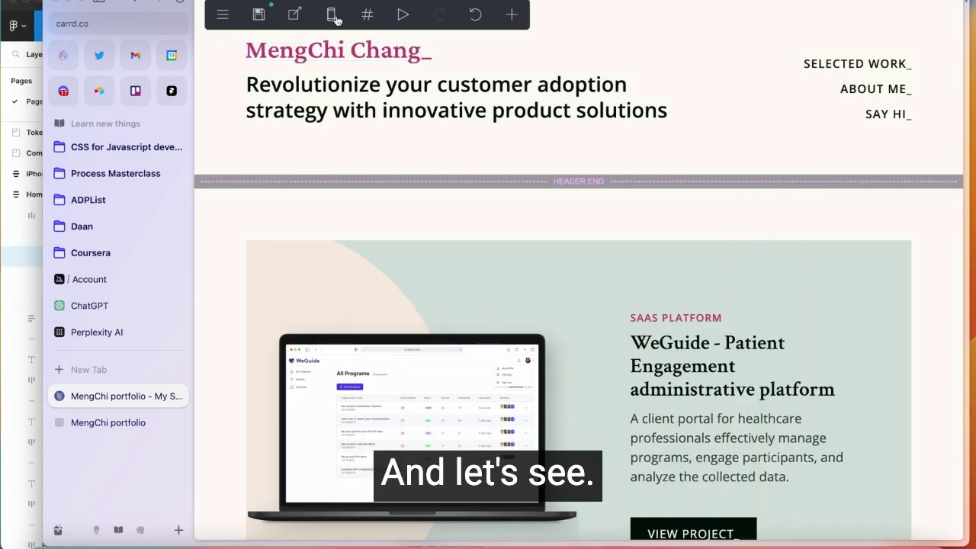
In the mobile view, fix the oversized header logo and keep its mobile appearance on Auto.
click(331, 13)
click(632, 84)
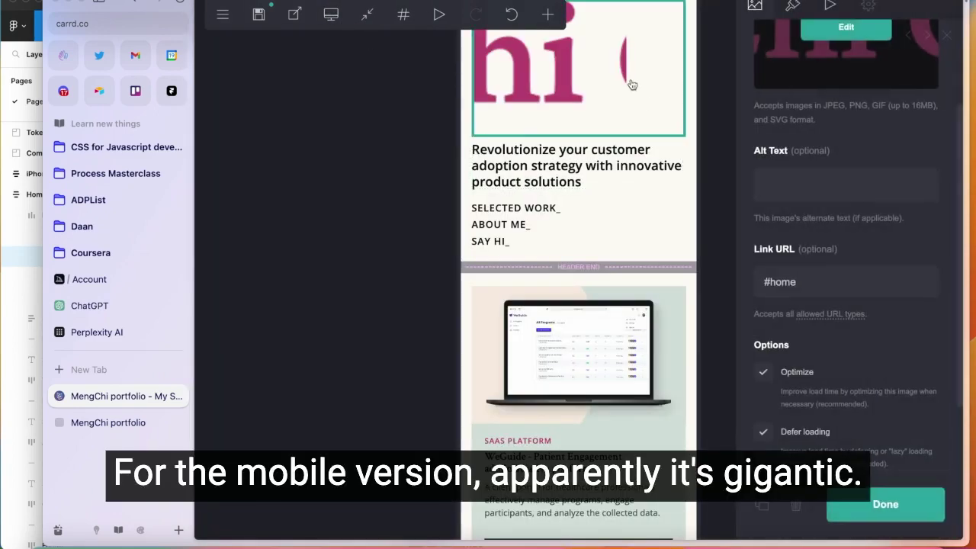
click(793, 7)
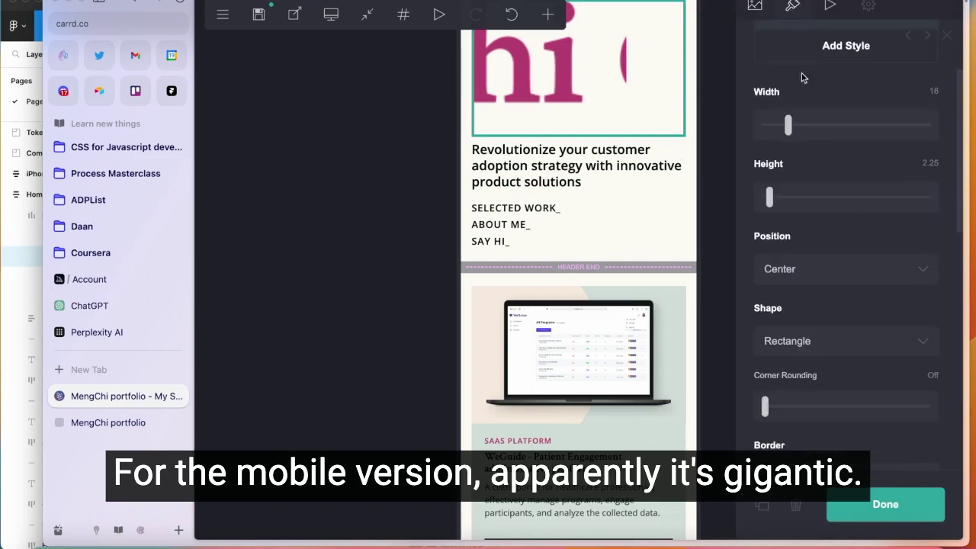
scroll(913, 249, down, 5)
click(894, 280)
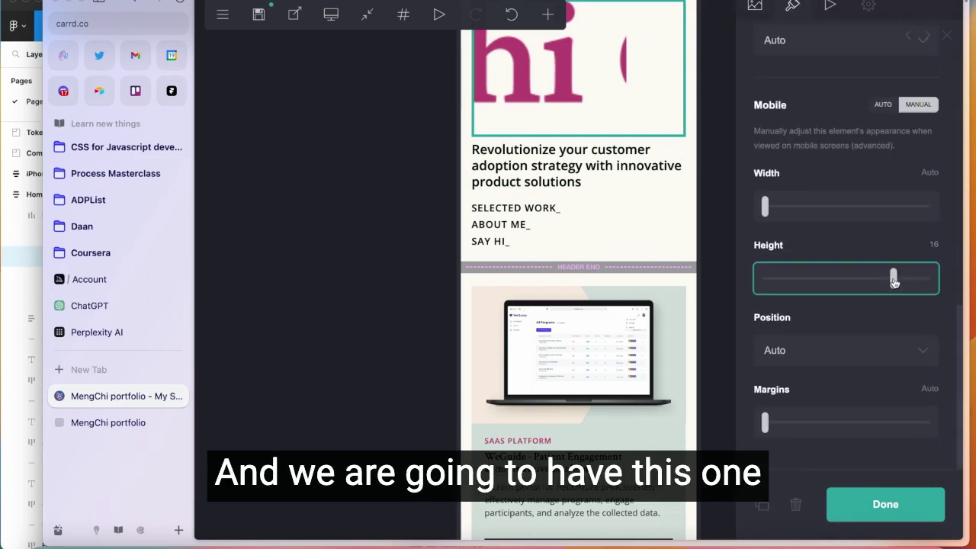
scroll(894, 280, up, 2)
click(880, 196)
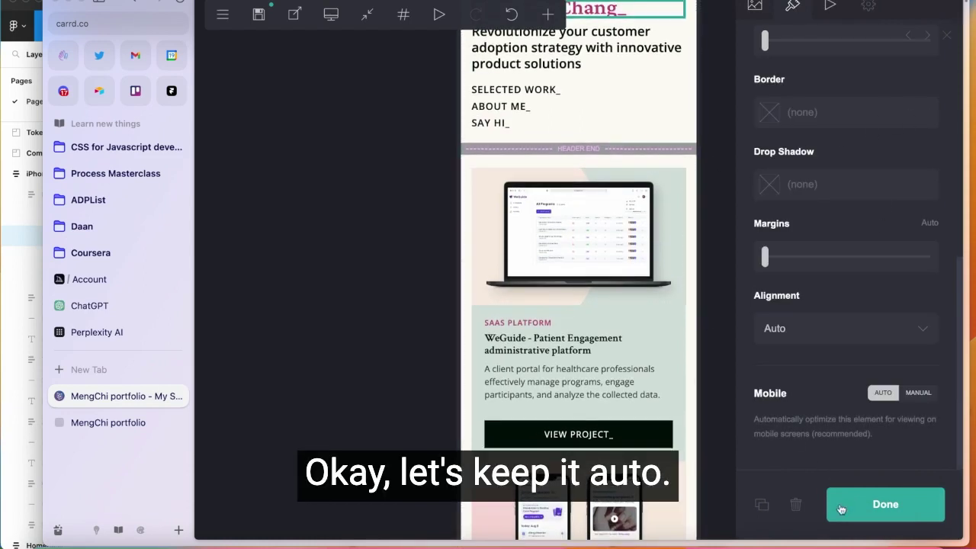
click(888, 508)
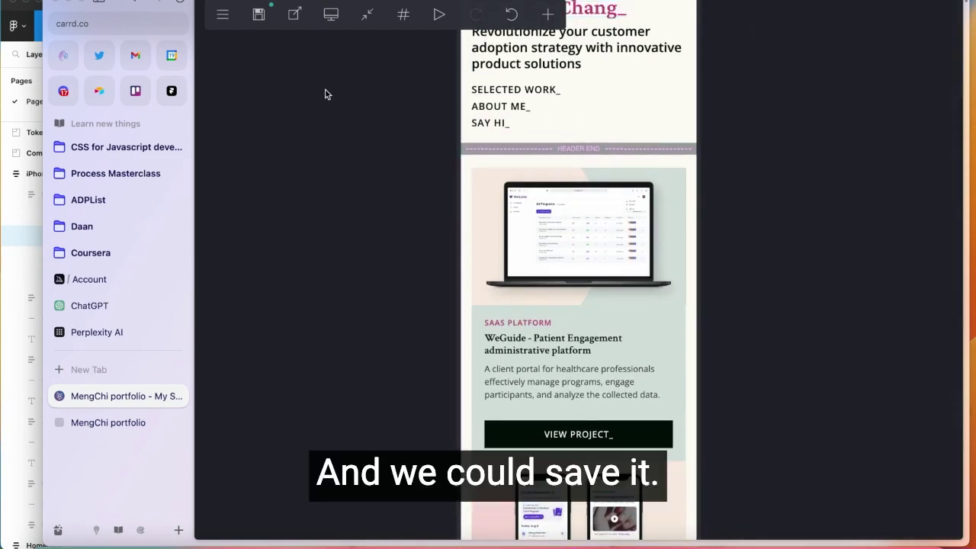
Publish the site changes and reload the live portfolio page.
key(super+s)
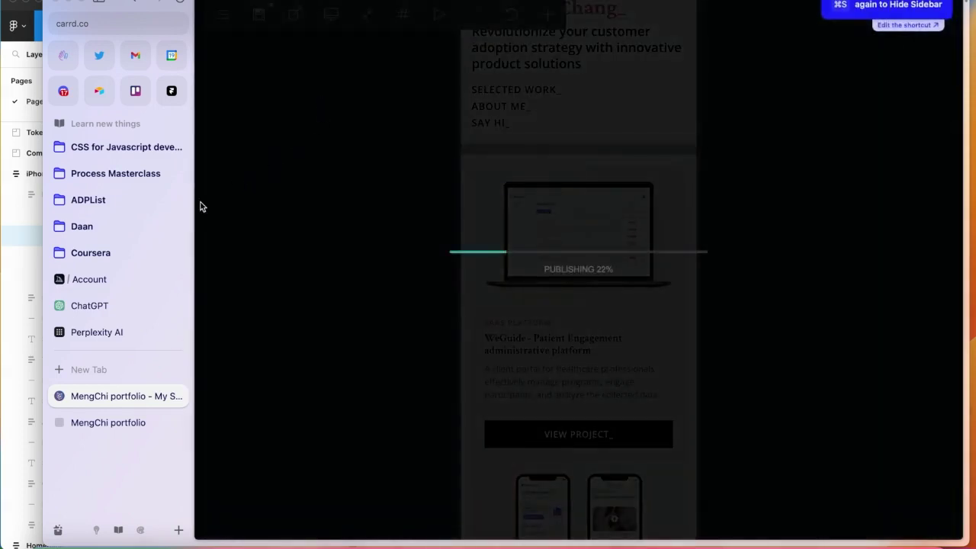
click(108, 423)
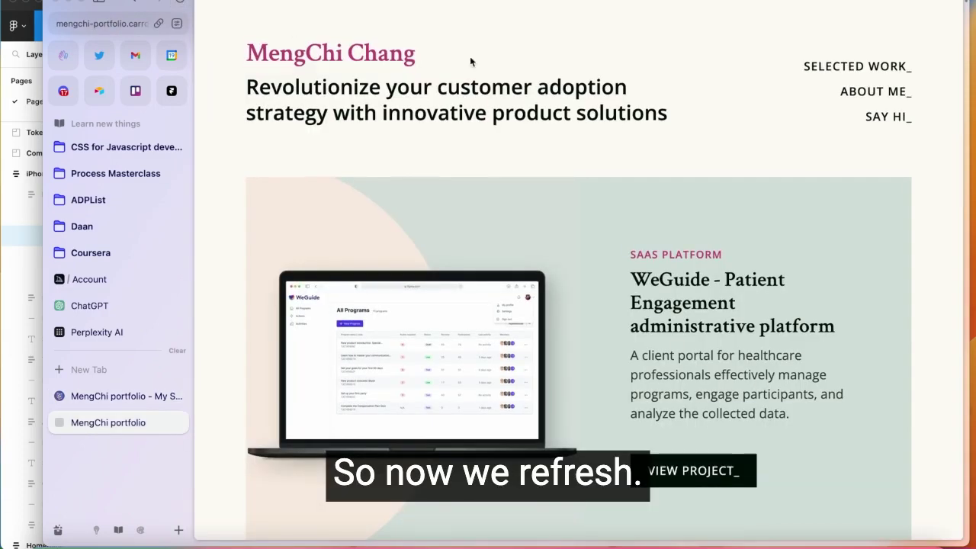
key(super+r)
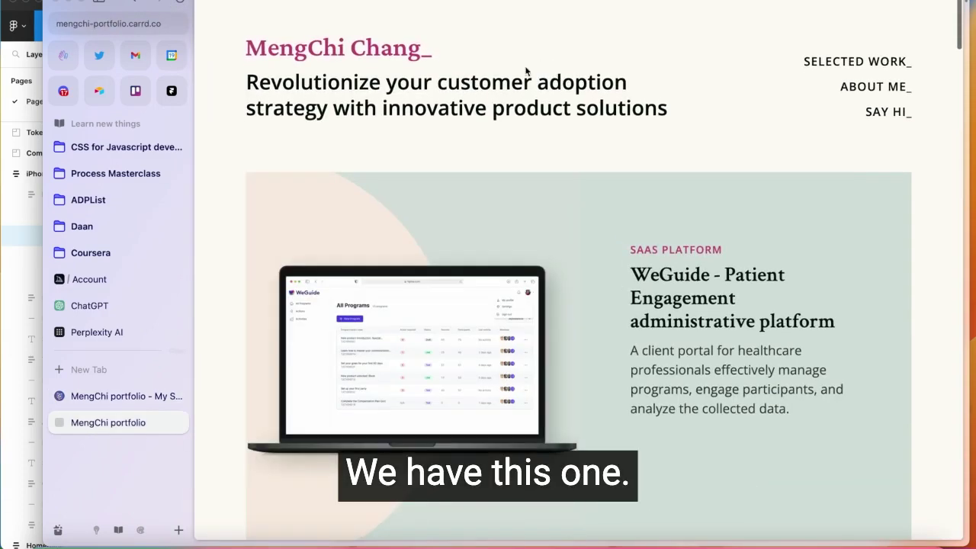
Test on the live site that the first project's button opens the second page and the header logo leads back home.
scroll(709, 305, down, 3)
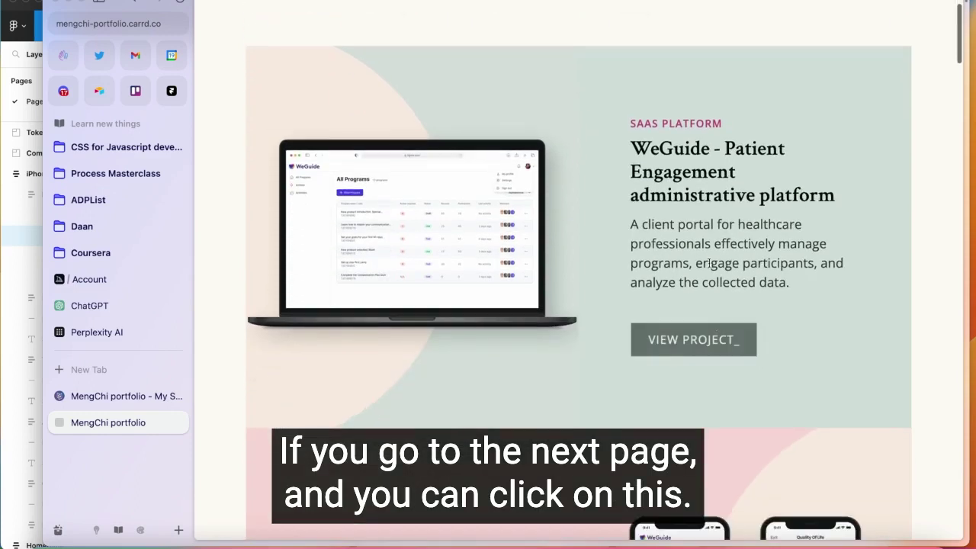
click(714, 343)
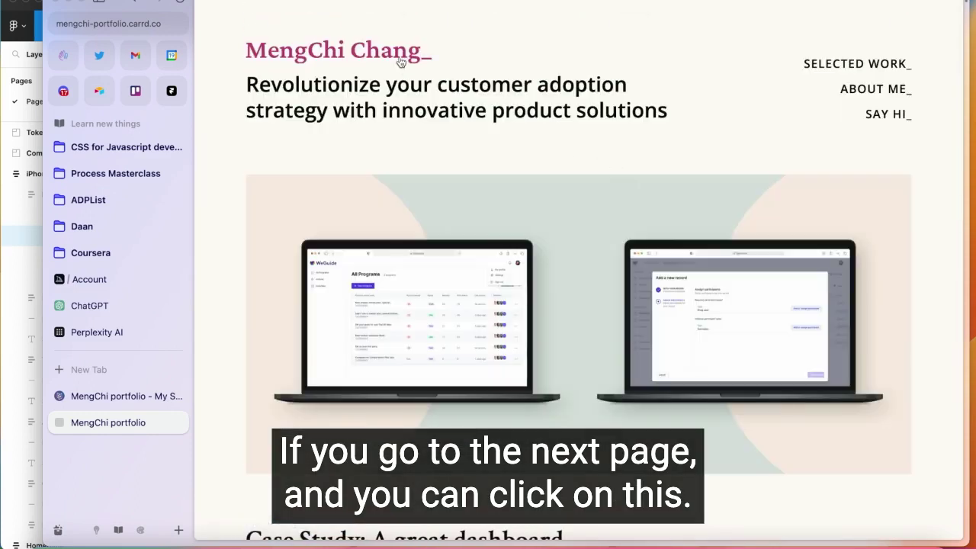
click(400, 60)
scroll(463, 103, down, 15)
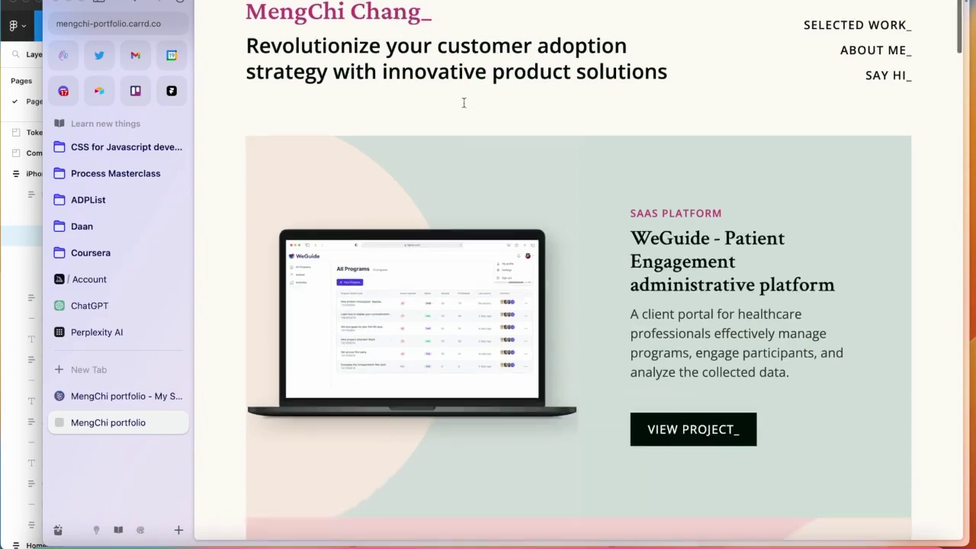
scroll(465, 107, down, 20)
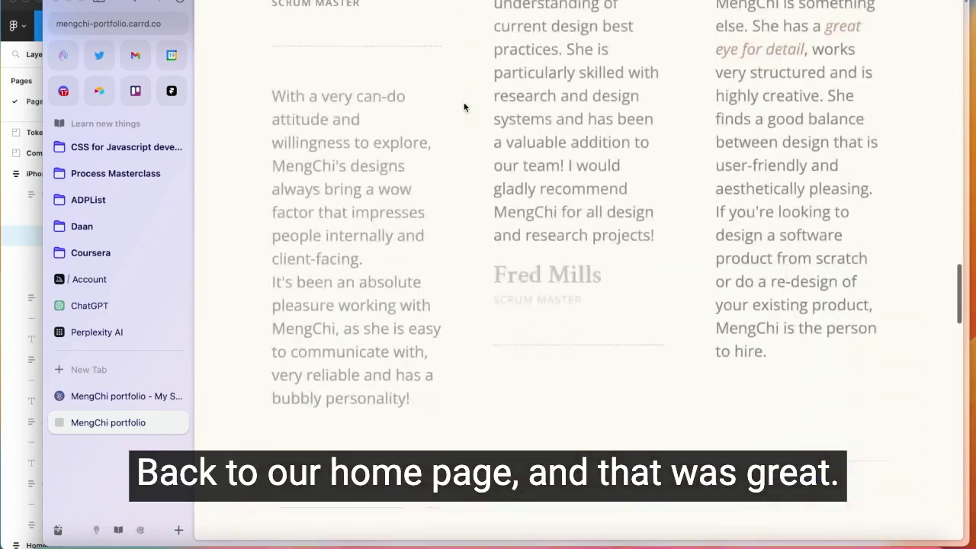
scroll(463, 107, up, 20)
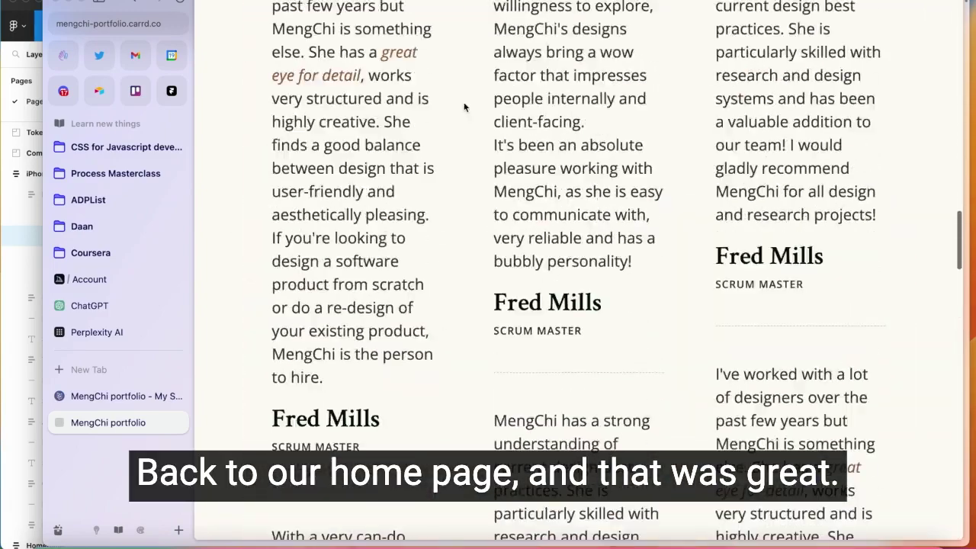
scroll(525, 114, down, 3)
scroll(525, 115, up, 2)
Open the first project's page again and examine how its header and navigation compete with the case study content.
click(710, 427)
scroll(615, 232, down, 5)
scroll(615, 232, up, 5)
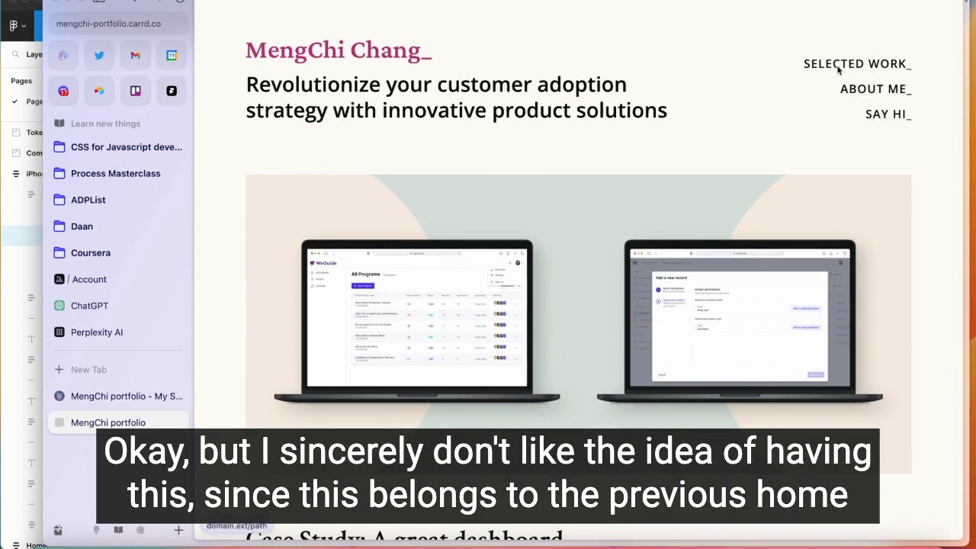
scroll(747, 115, down, 5)
scroll(747, 114, up, 5)
scroll(254, 83, down, 3)
scroll(419, 292, down, 3)
scroll(414, 268, up, 5)
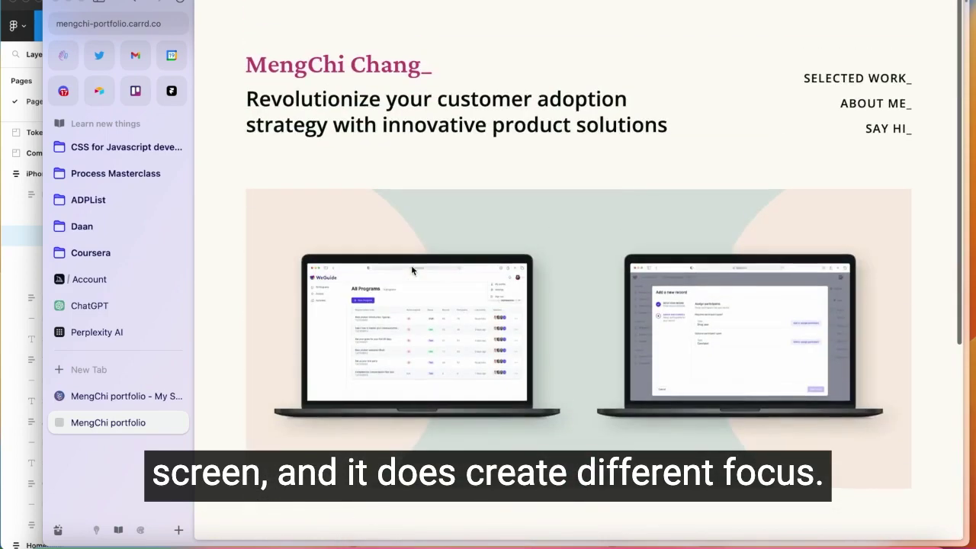
scroll(411, 265, down, 3)
scroll(742, 247, down, 3)
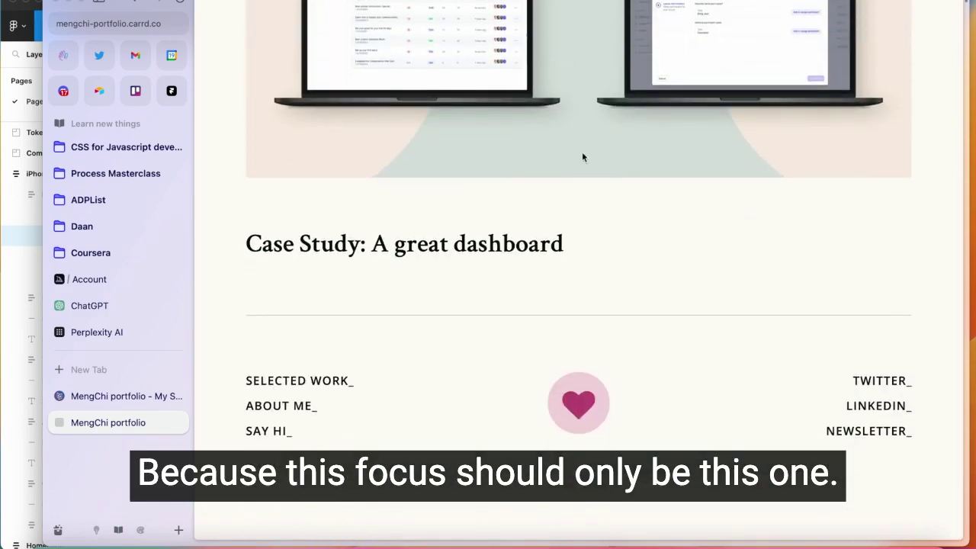
scroll(582, 152, up, 5)
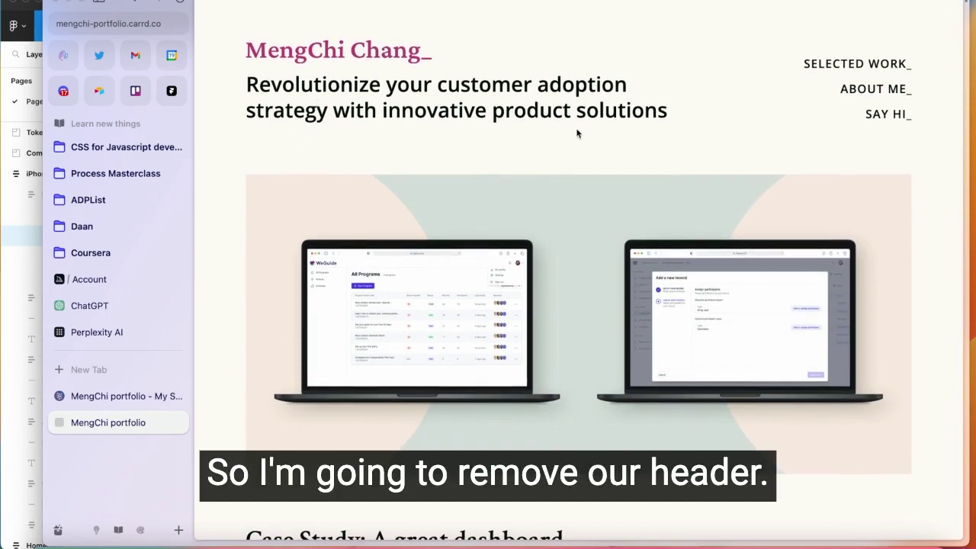
Switch back to the Carrd editor, remove the header end marker, and show the site in desktop view.
click(113, 396)
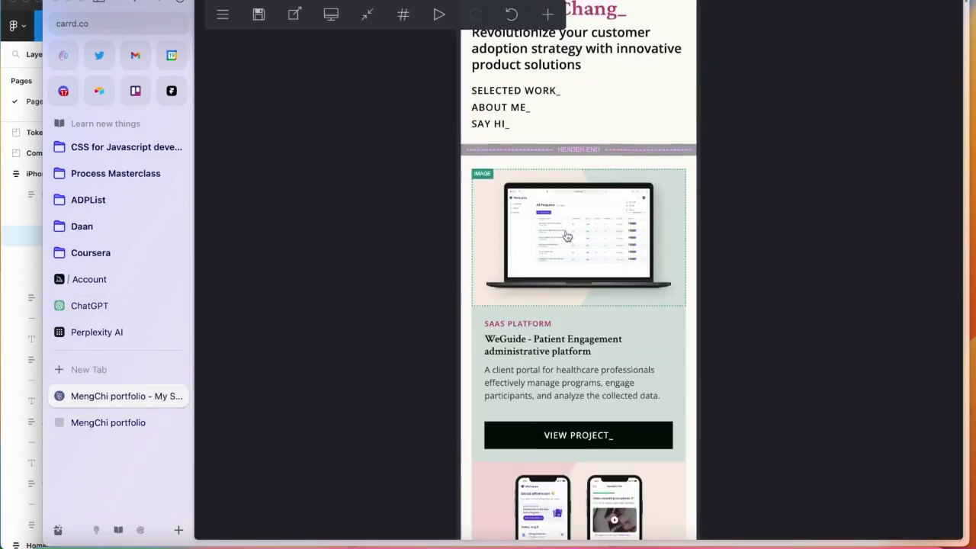
scroll(588, 275, down, 1)
scroll(588, 275, down, 2)
click(333, 15)
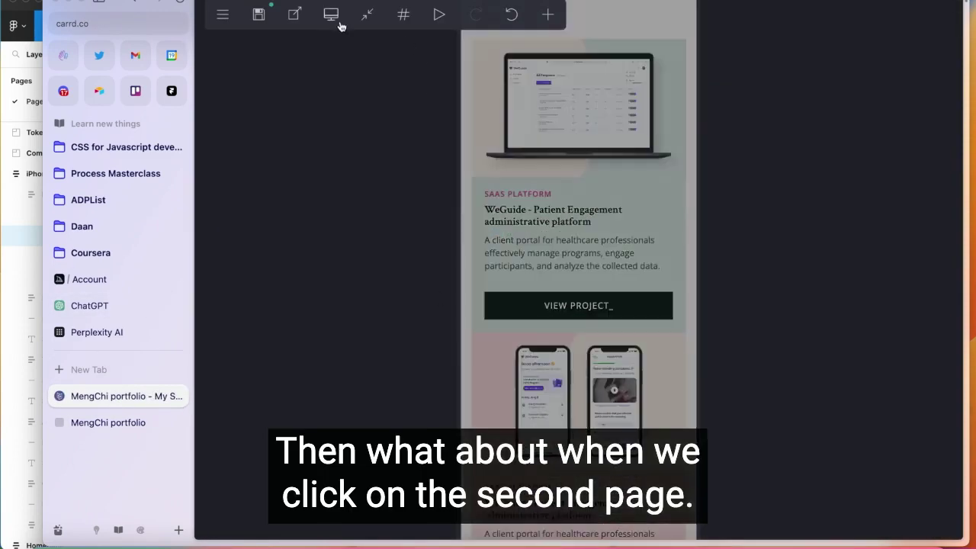
scroll(534, 246, down, 10)
scroll(533, 246, down, 20)
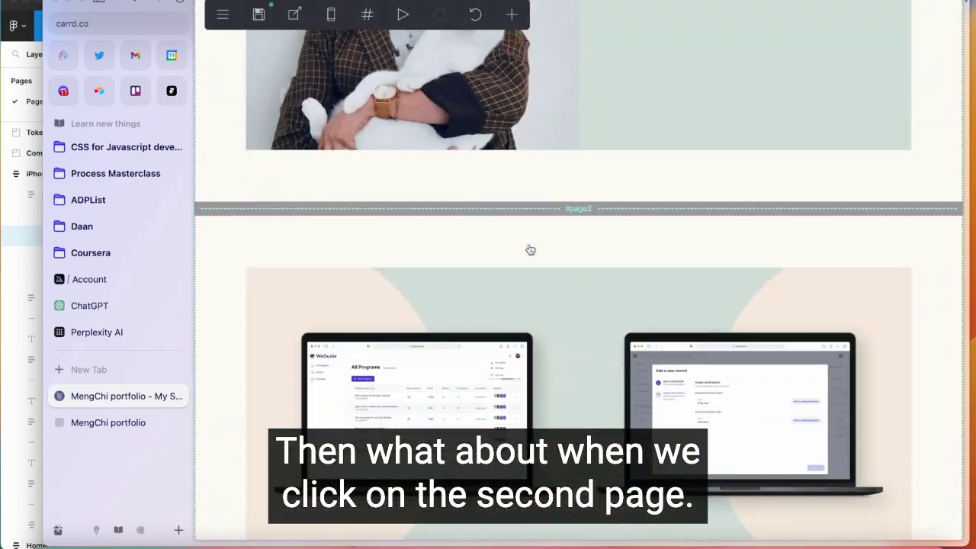
Duplicate the header logo image, place the copy at the start of the #page2 section, and save the site.
scroll(527, 249, up, 20)
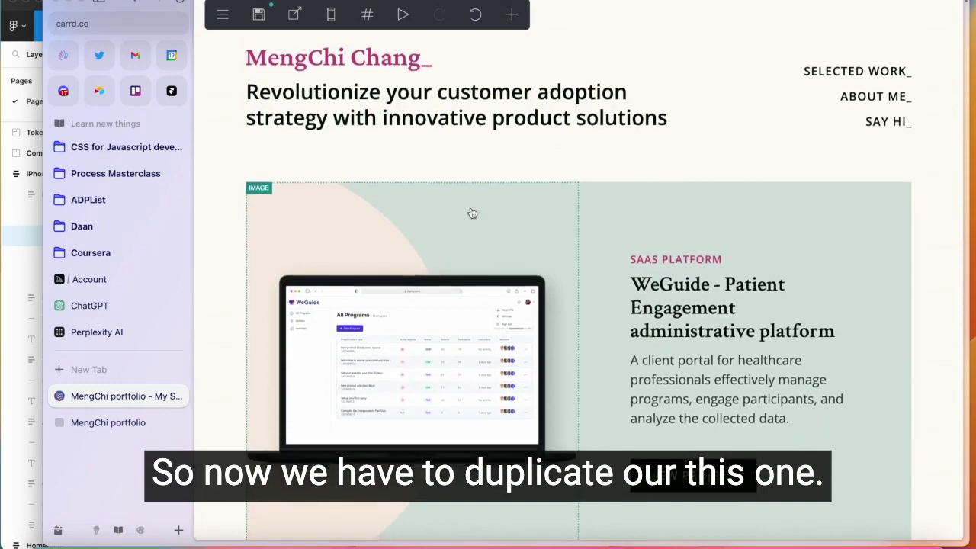
click(472, 214)
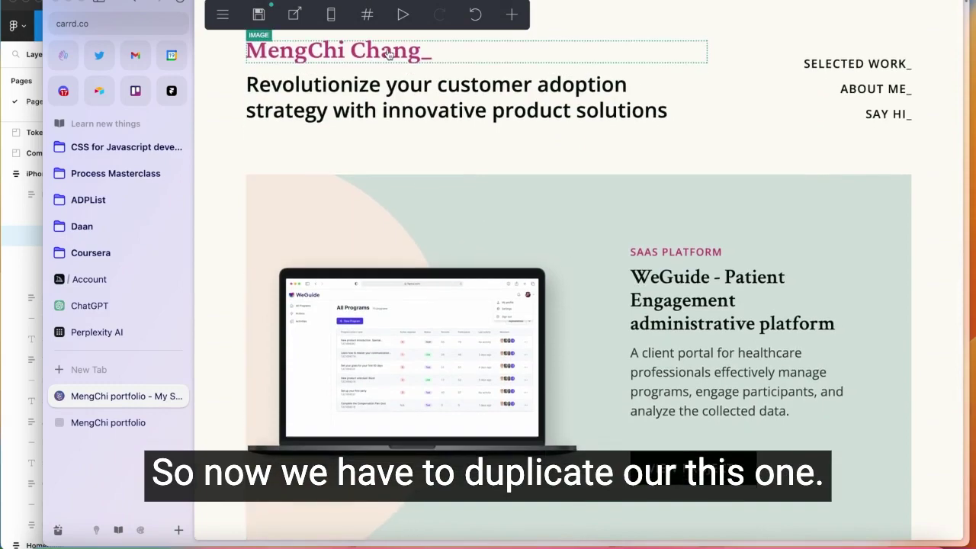
click(762, 505)
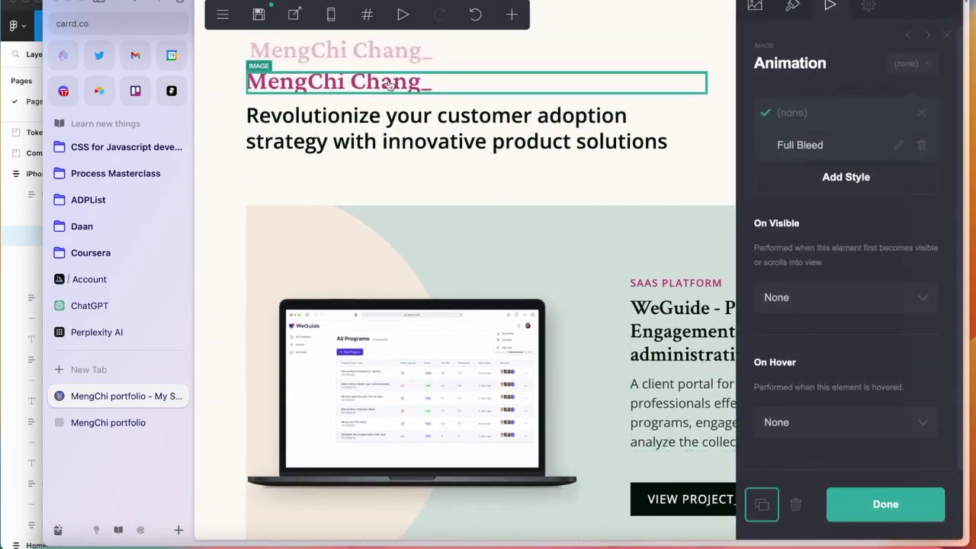
mouse_move(387, 83)
mouse_down()
mouse_move(386, 372)
mouse_move(412, 541)
mouse_move(378, 536)
mouse_move(373, 479)
mouse_move(387, 107)
mouse_up()
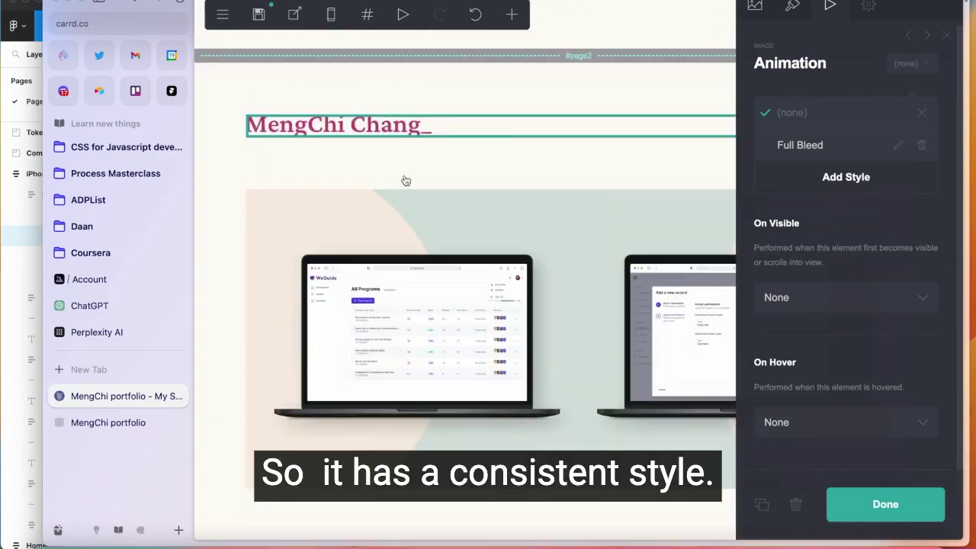
click(877, 504)
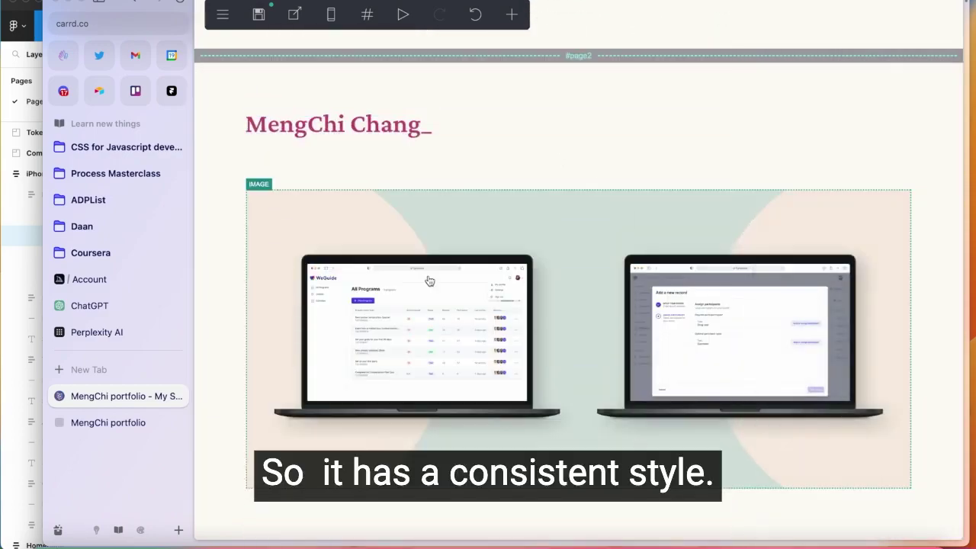
key(super+s)
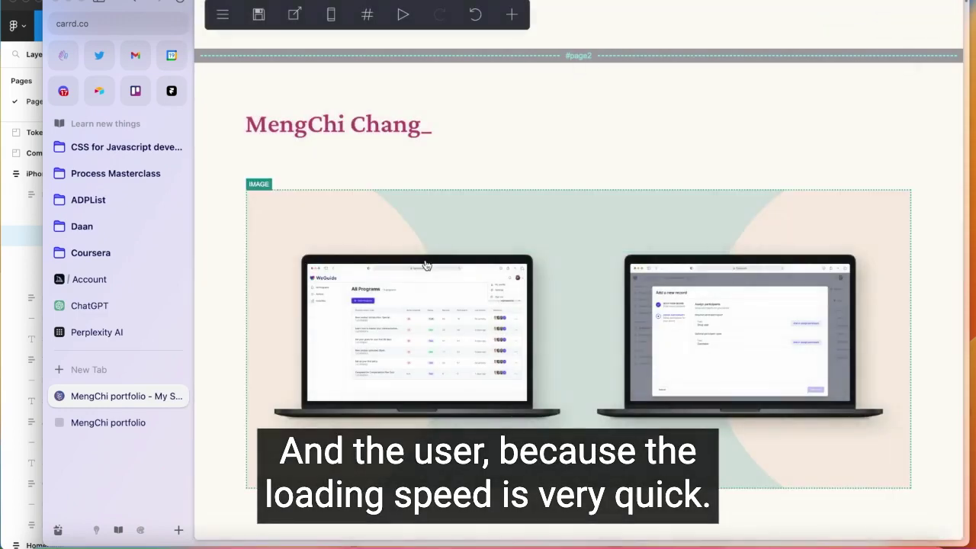
Reload the live portfolio and test that the first project's button opens page two and its logo leads back home.
click(132, 422)
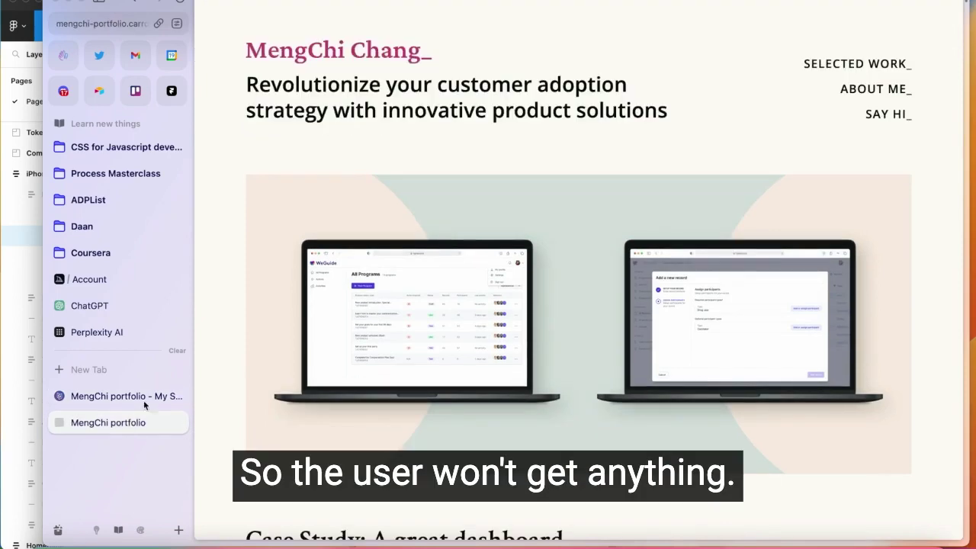
click(183, 2)
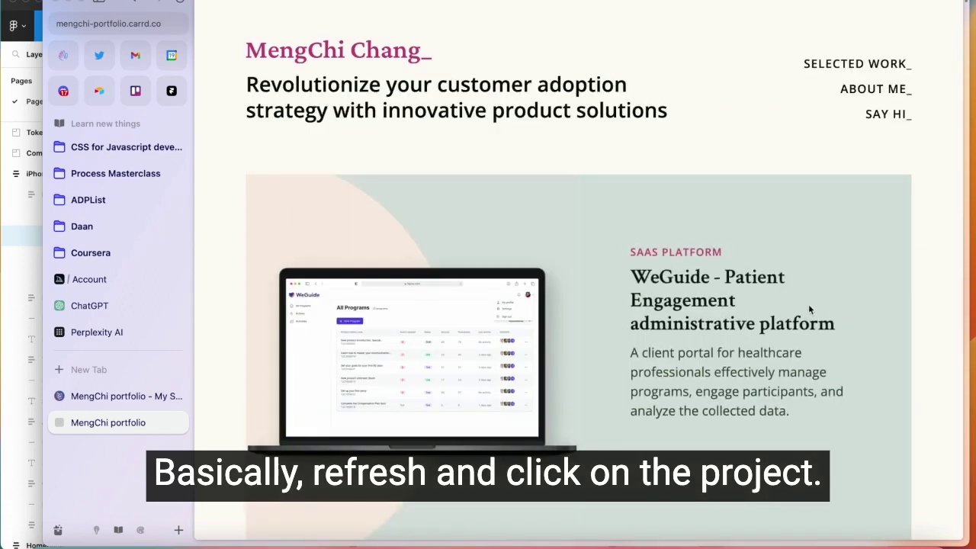
scroll(775, 313, down, 3)
scroll(776, 312, up, 3)
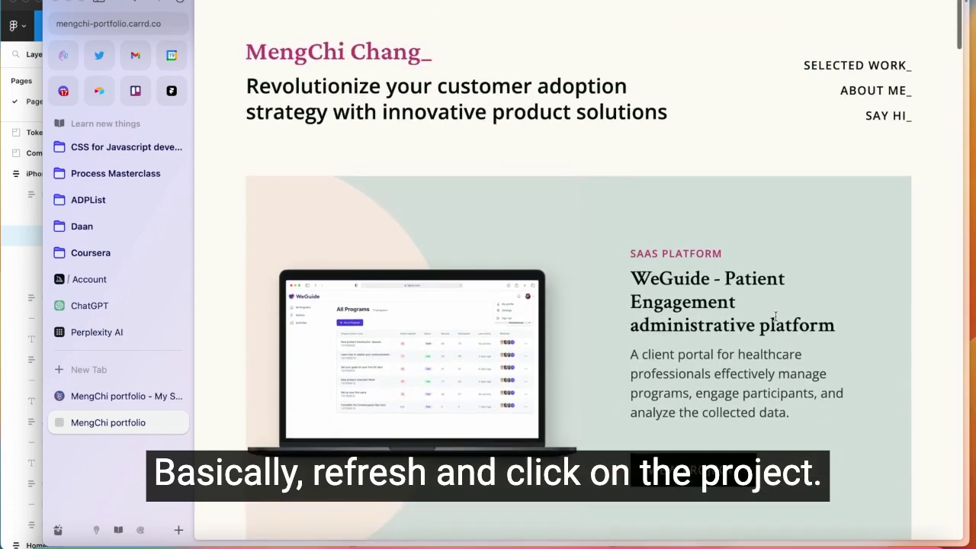
click(694, 470)
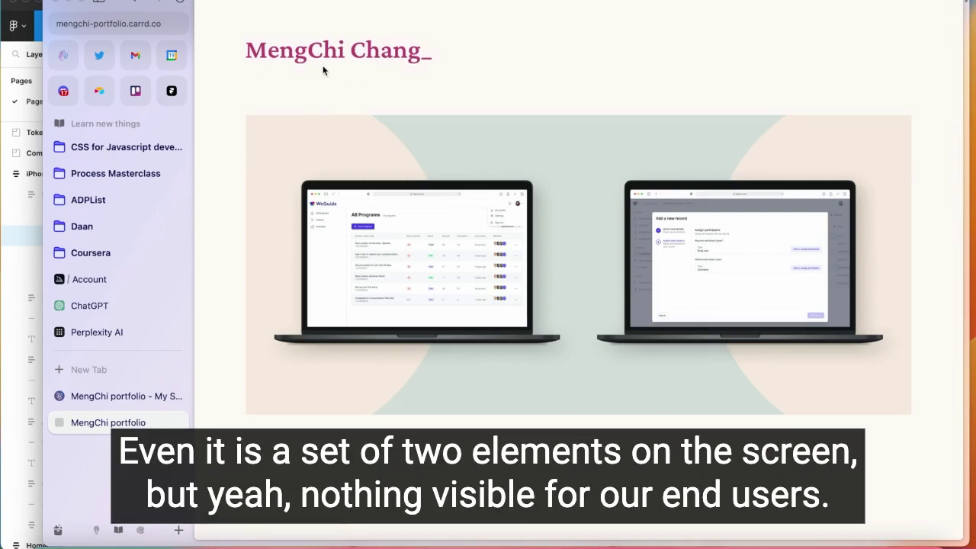
click(337, 59)
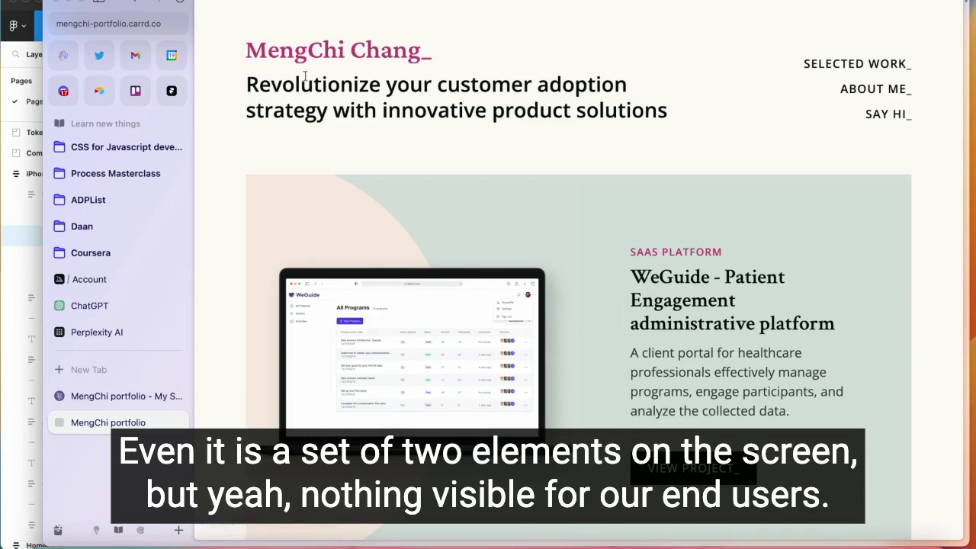
Return to the Carrd editor and examine the header navigation links and the page sections they should lead to.
click(119, 394)
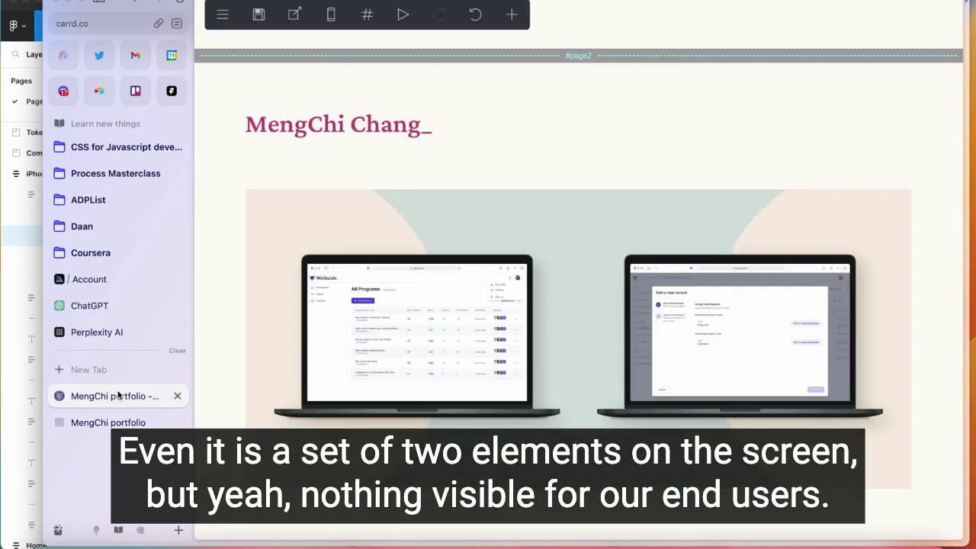
scroll(633, 323, down, 5)
scroll(635, 324, up, 6)
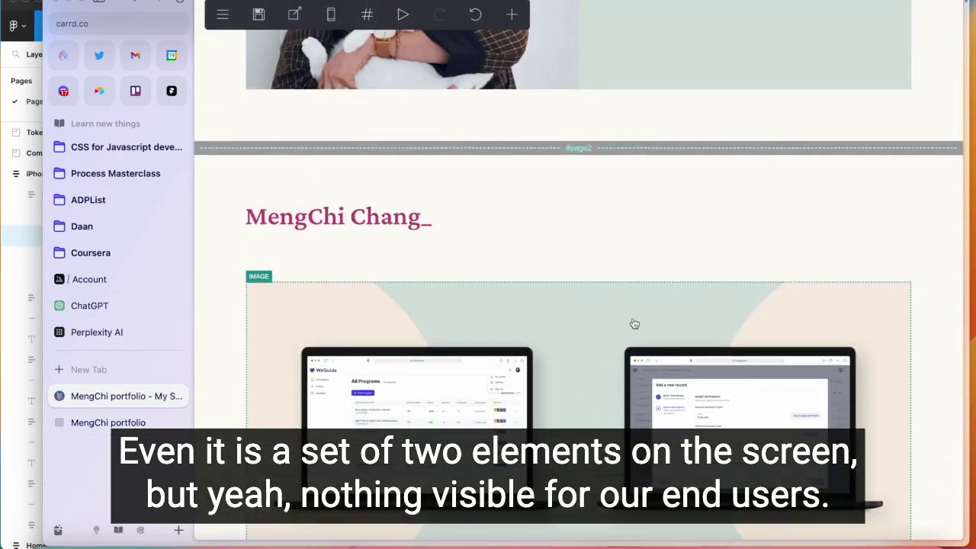
scroll(633, 324, down, 2)
scroll(632, 325, up, 3)
scroll(630, 325, down, 10)
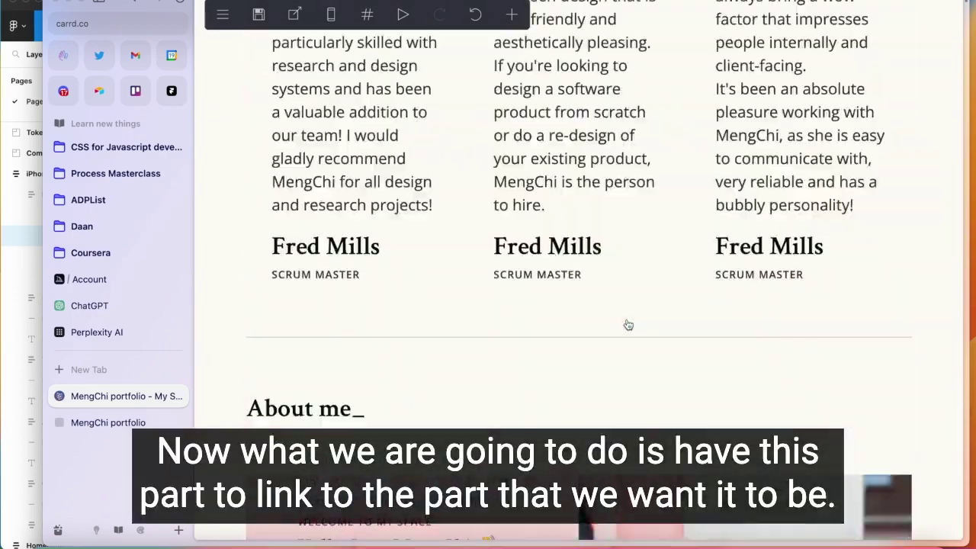
scroll(627, 324, up, 10)
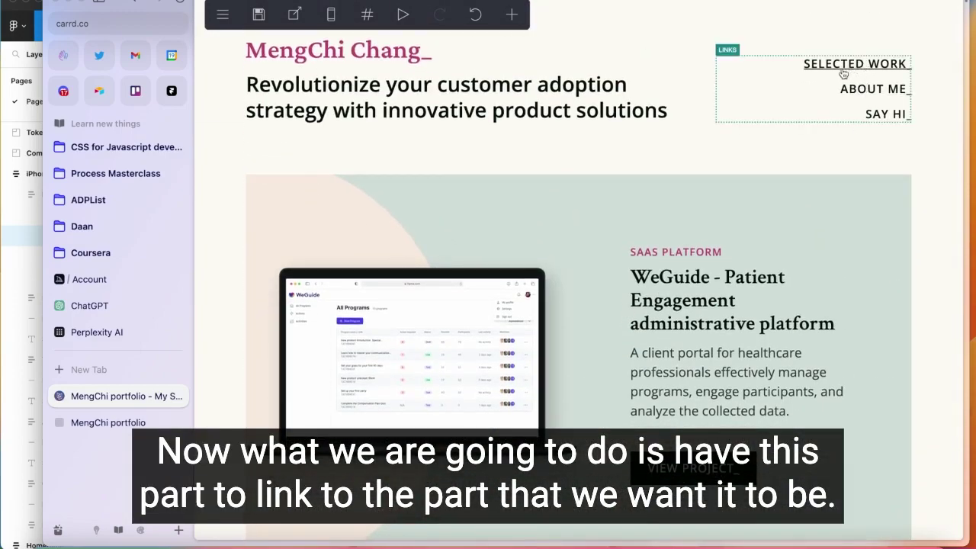
scroll(638, 184, down, 3)
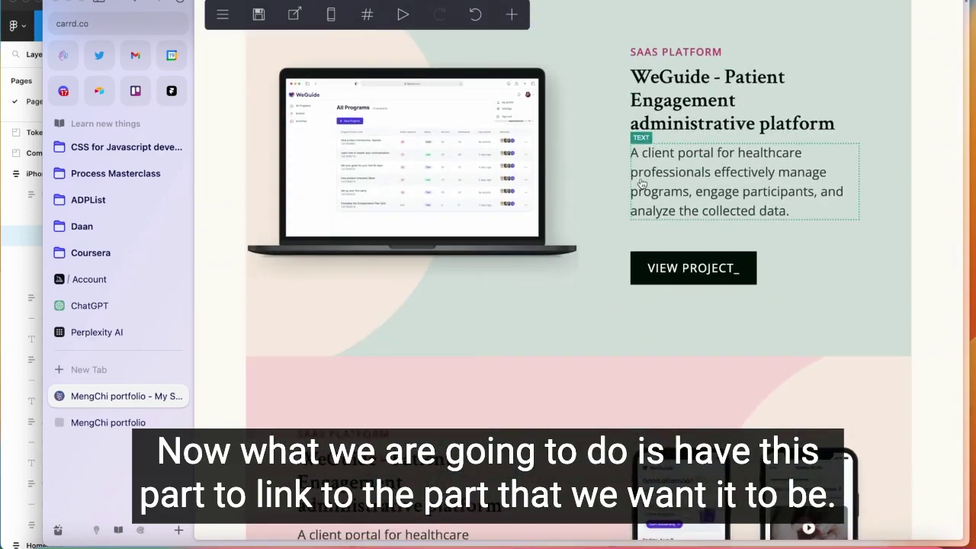
scroll(639, 184, up, 3)
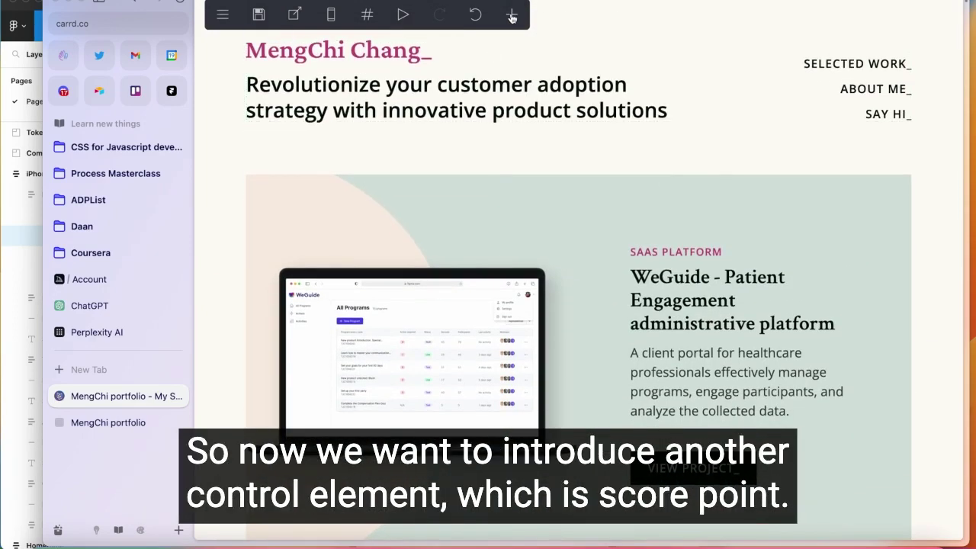
Add a Scroll Point control above the header logo and name it start.
click(512, 15)
click(656, 306)
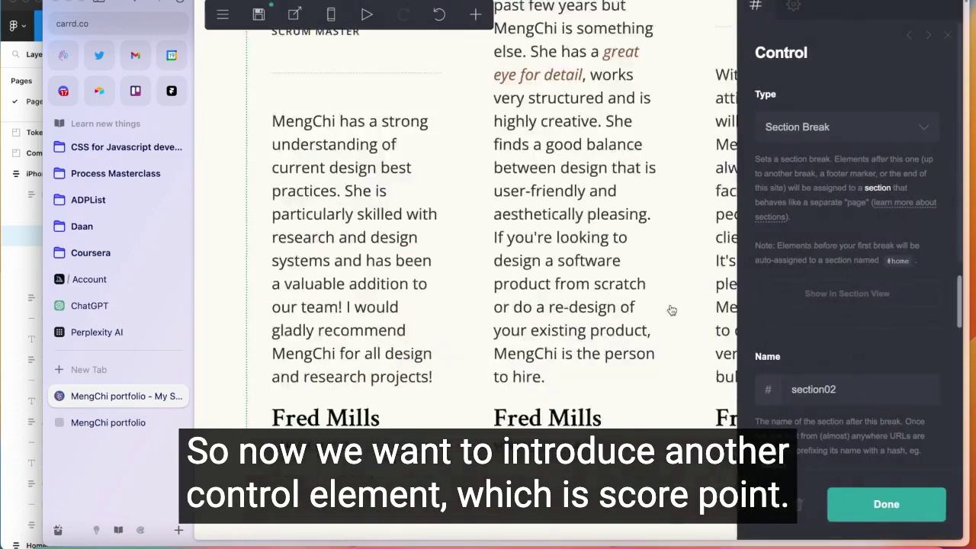
click(882, 129)
click(831, 178)
drag(647, 533, 597, 49)
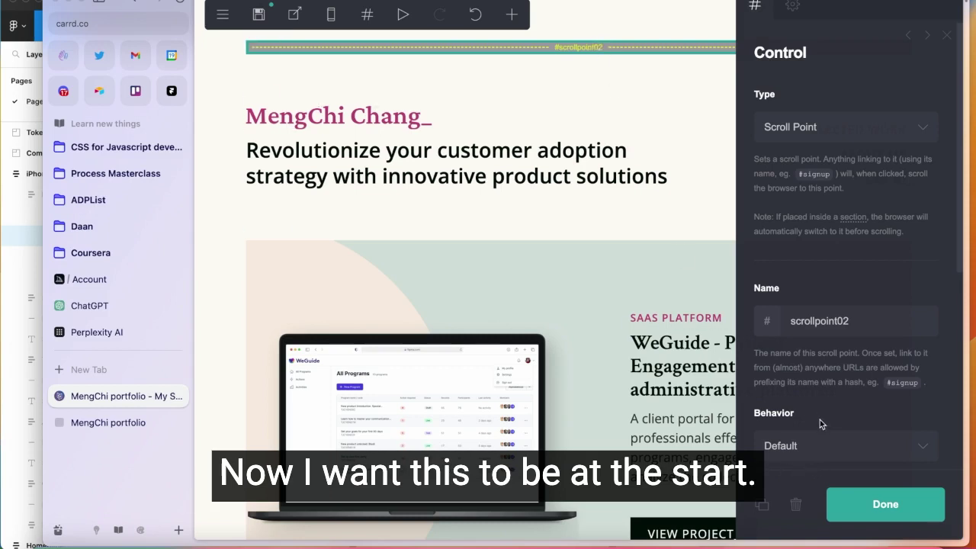
scroll(820, 419, down, 5)
scroll(813, 353, up, 2)
scroll(813, 355, up, 2)
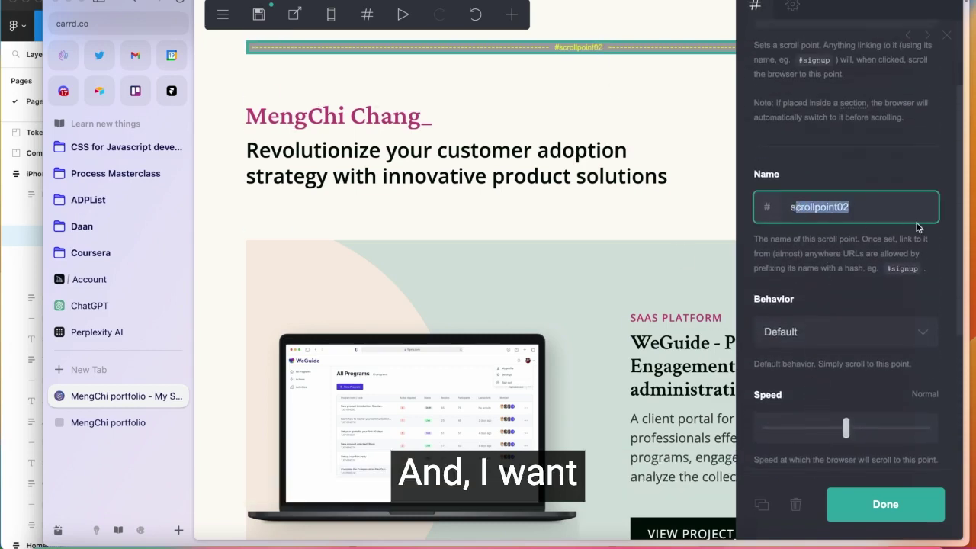
text(tart)
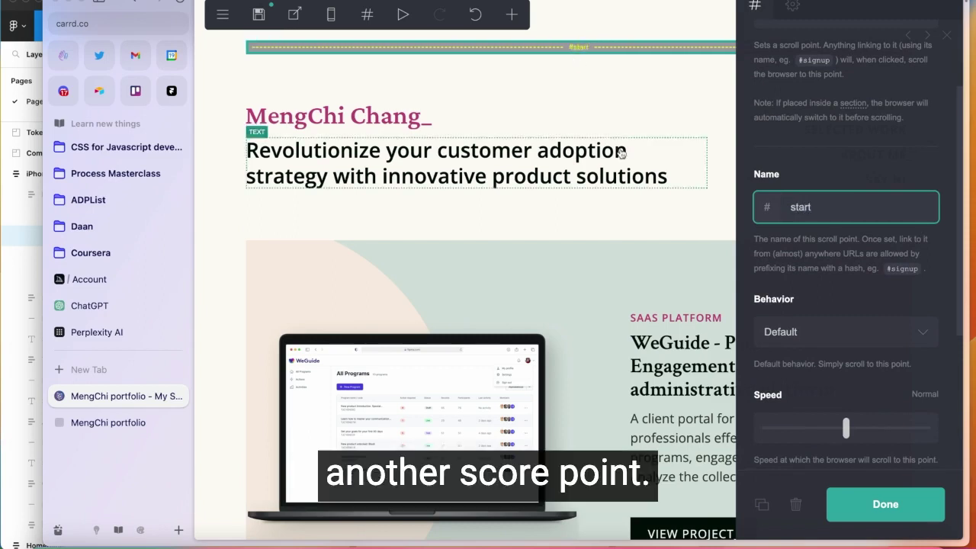
Duplicate the start scroll point, place the copy between the header and the first project, and name it selected-work.
click(763, 506)
drag(617, 112, 642, 272)
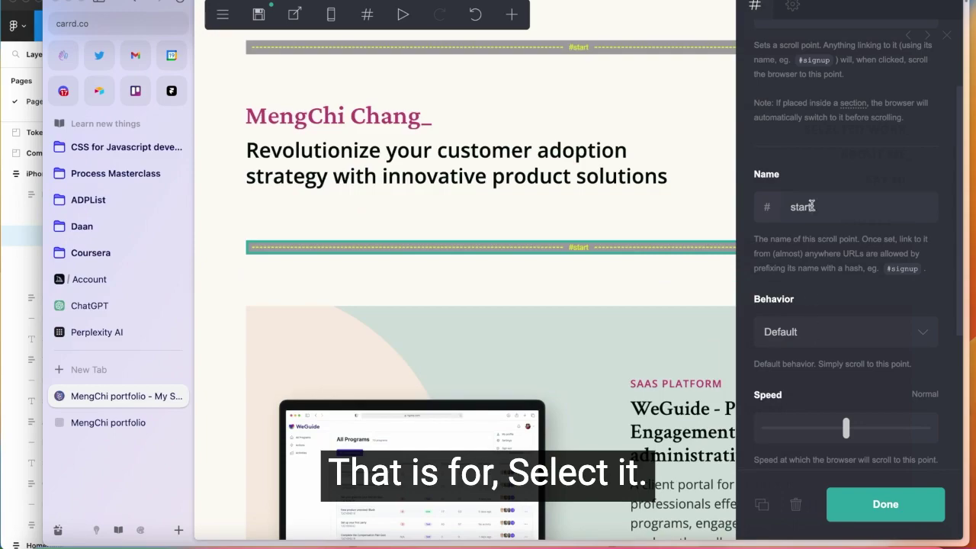
text(selected-work)
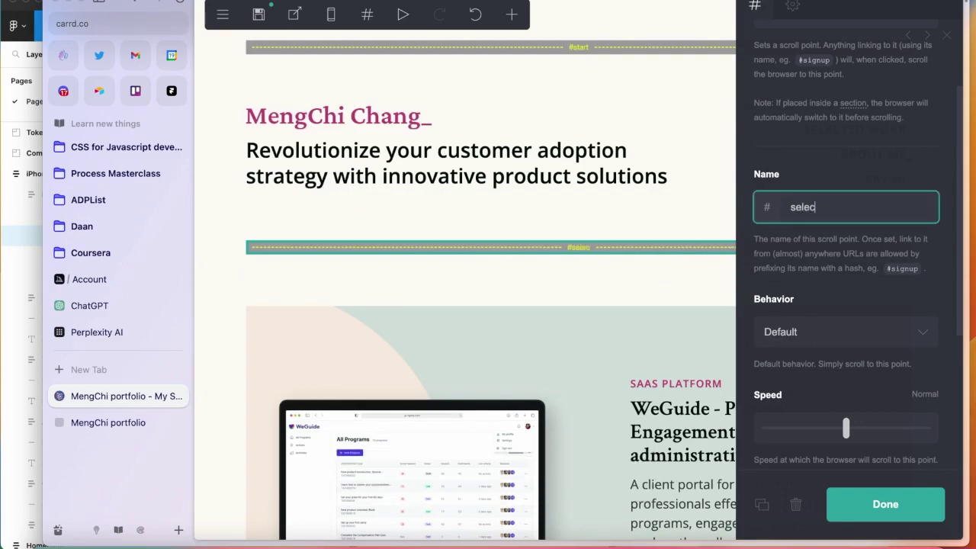
Add a scroll point named about-me between the divider and the About me heading.
scroll(579, 244, down, 10)
scroll(580, 244, down, 1)
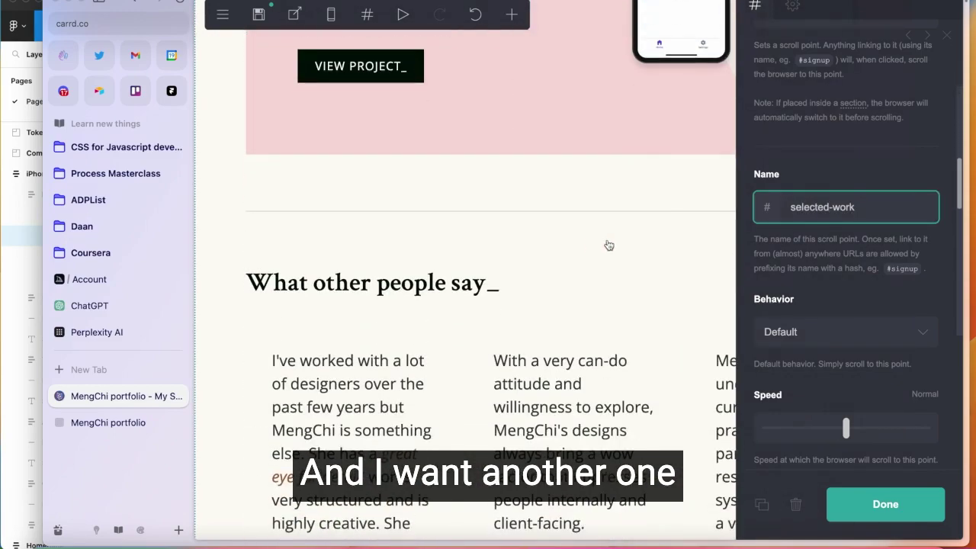
click(876, 133)
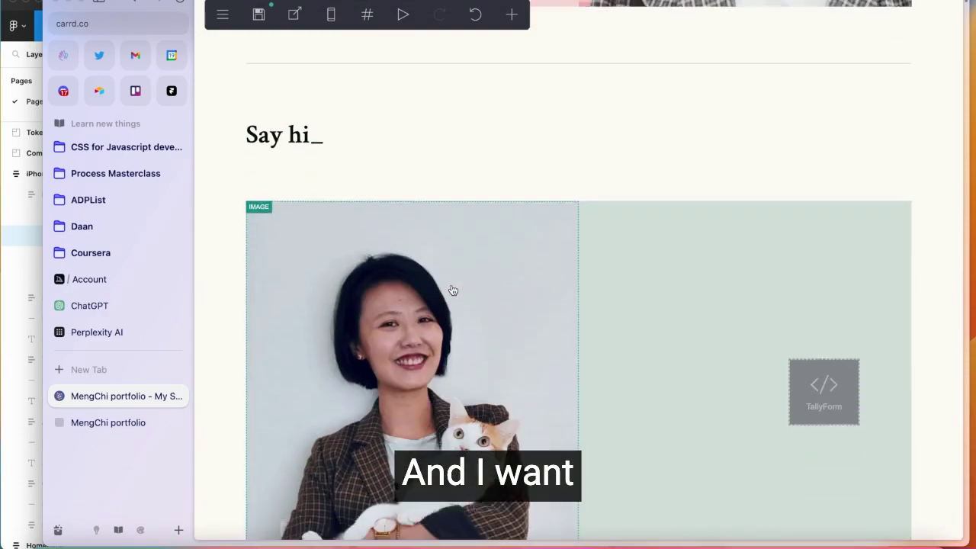
Add a scroll point named say-hi between the divider and the Say hi heading.
scroll(453, 291, up, 4)
scroll(454, 290, up, 10)
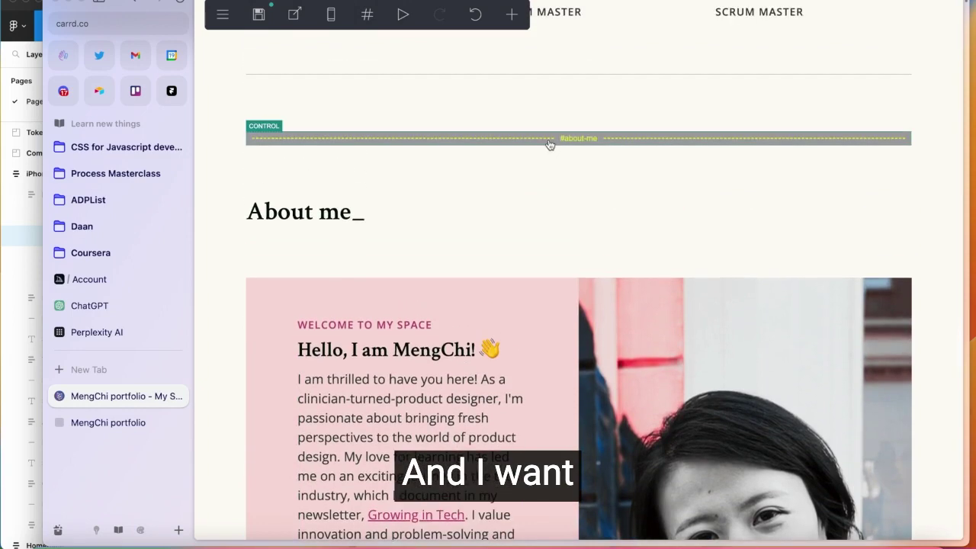
click(550, 140)
click(547, 168)
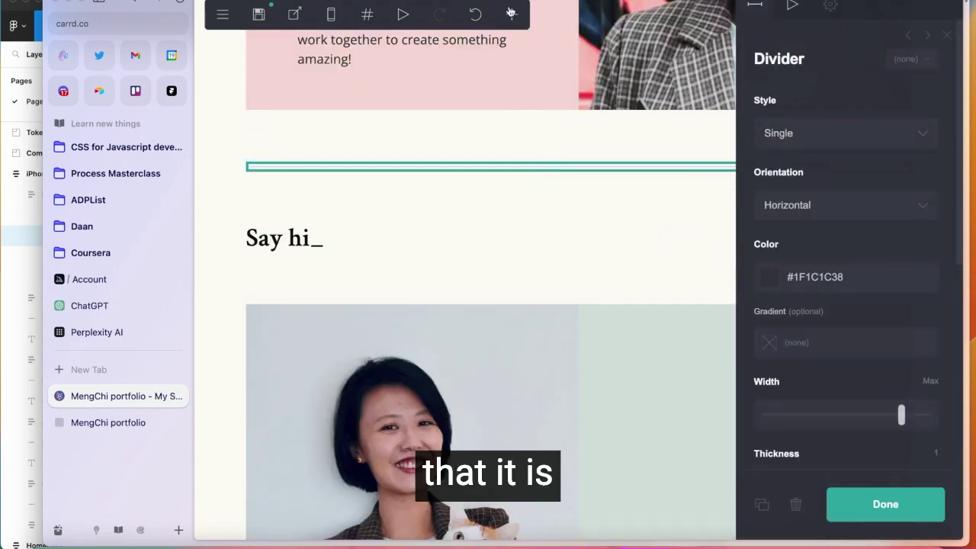
click(512, 14)
click(631, 306)
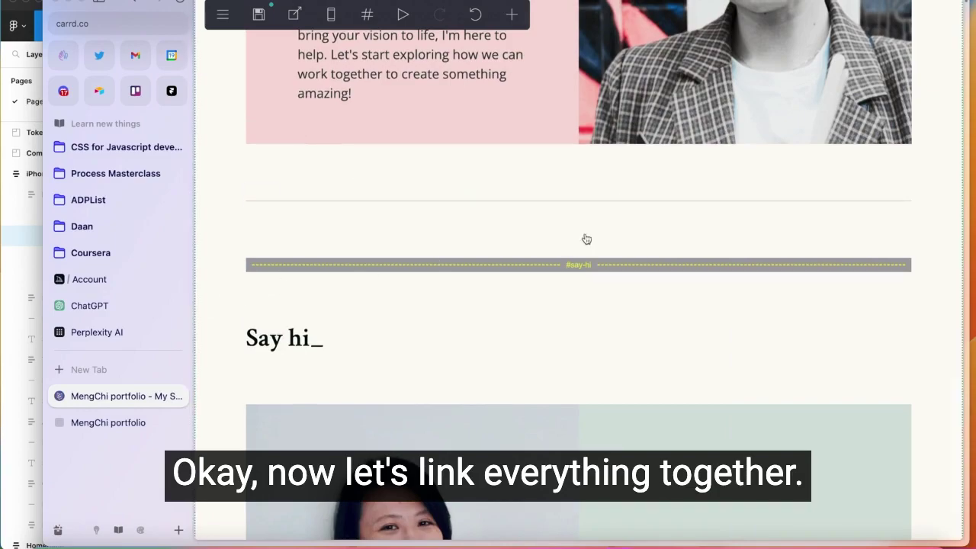
Link the header navigation entries to their matching scroll points and test the About me link on the live site.
scroll(737, 229, up, 10)
scroll(756, 279, up, 15)
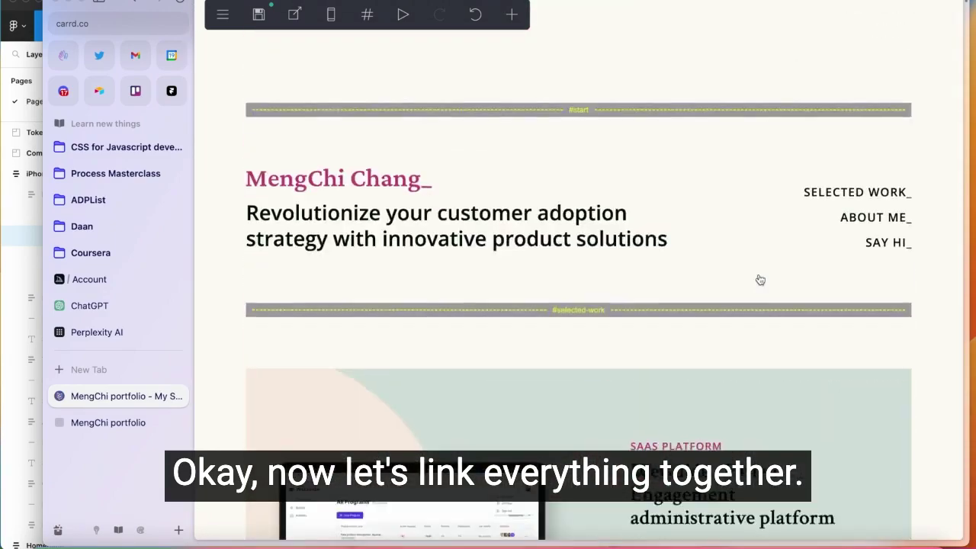
scroll(832, 178, down, 1)
click(858, 137)
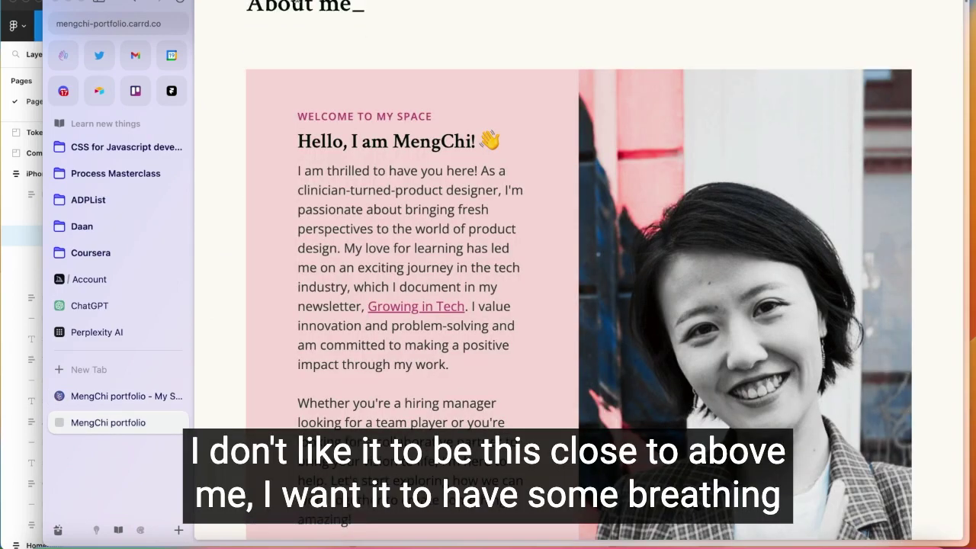
scroll(301, 42, up, 3)
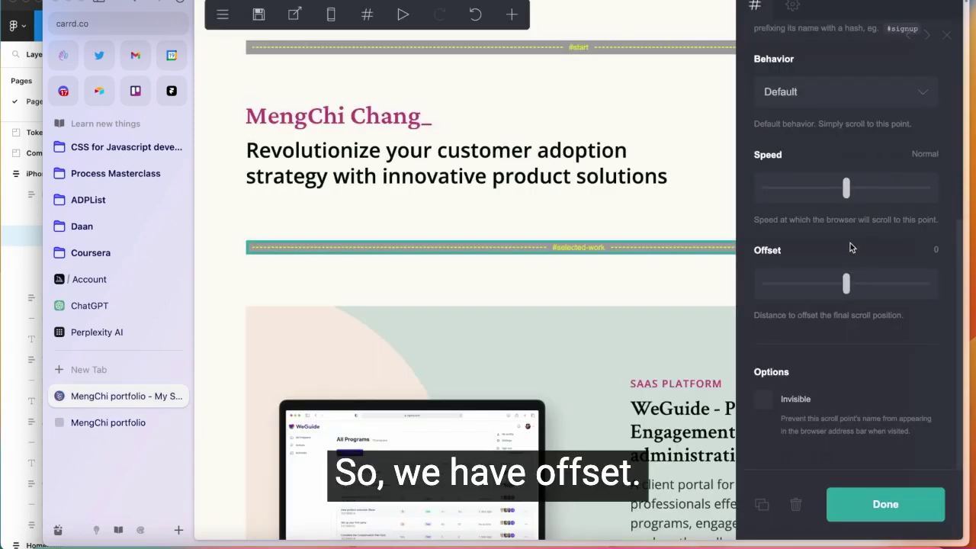
Set the selected-work scroll point's offset to -2.5 and apply the change.
click(936, 252)
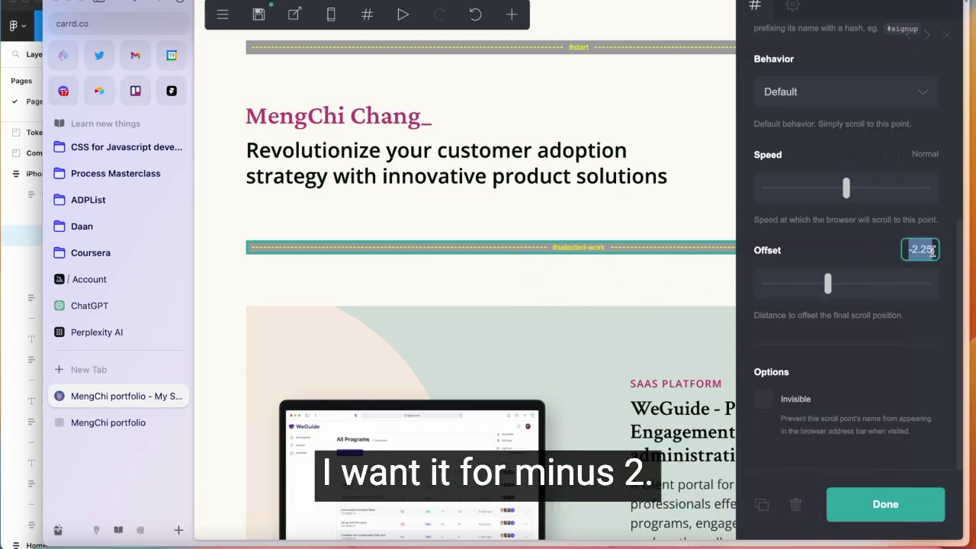
text(2.5)
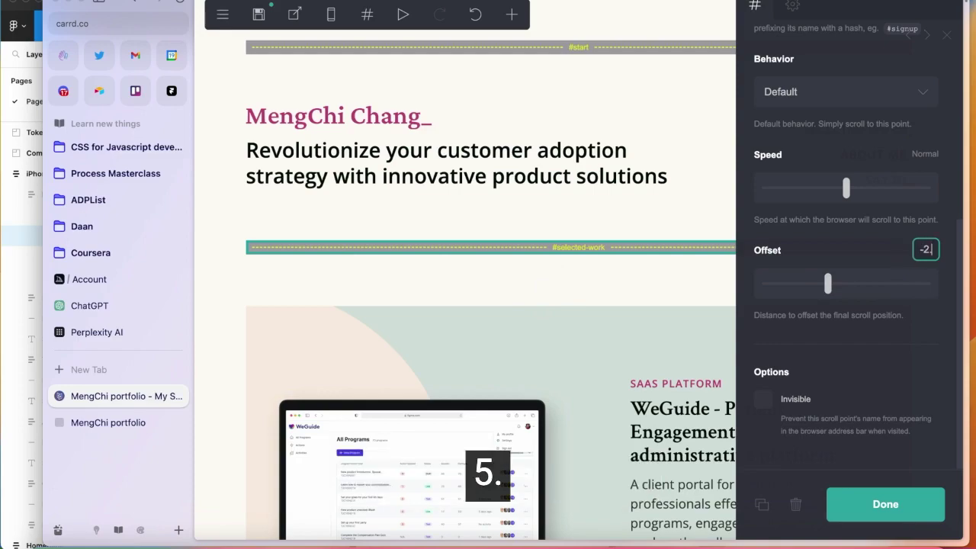
click(886, 504)
scroll(497, 259, down, 15)
scroll(497, 260, down, 10)
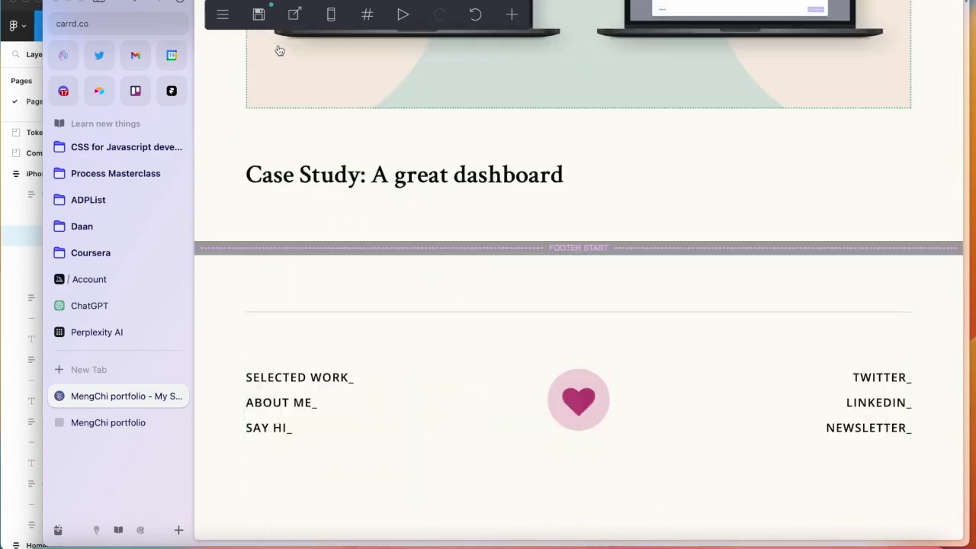
Test the header's About me and Say hi links on the live portfolio site.
key(ctrl+Tab)
scroll(336, 17, down, 5)
scroll(770, 23, up, 3)
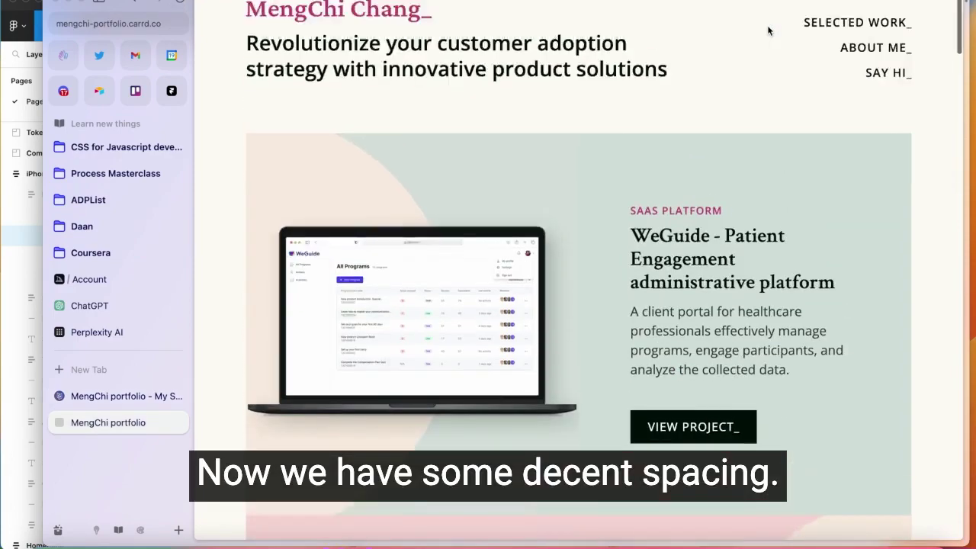
click(887, 91)
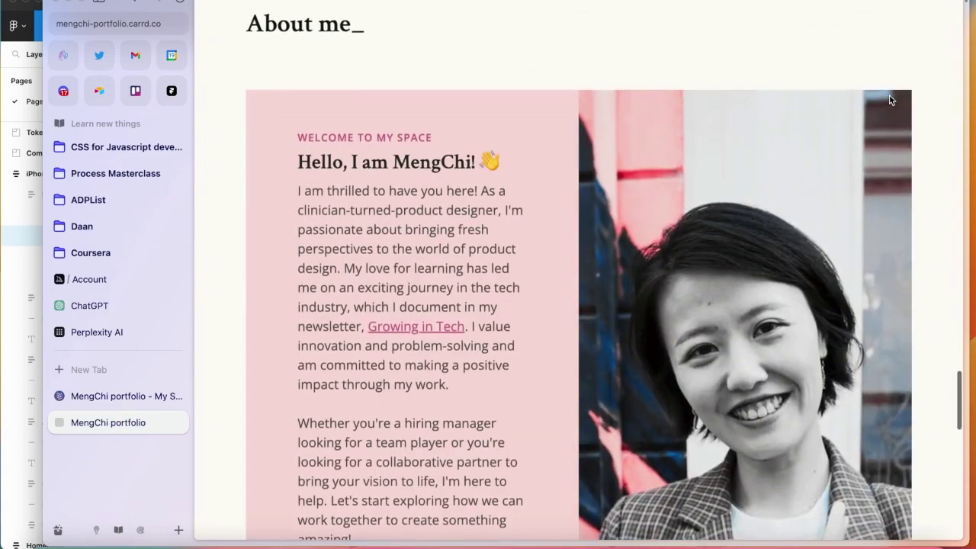
scroll(680, 49, up, 10)
scroll(679, 49, up, 15)
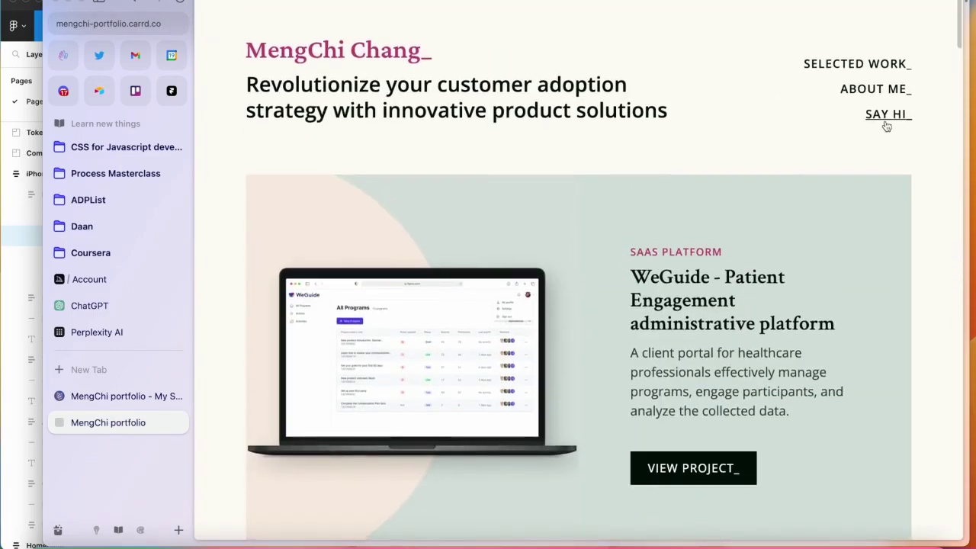
click(886, 116)
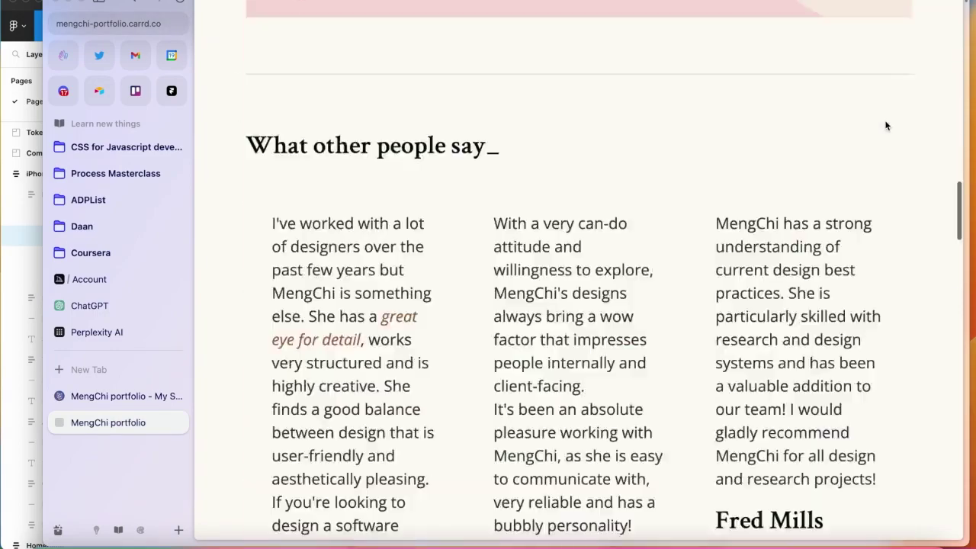
scroll(887, 122, down, 5)
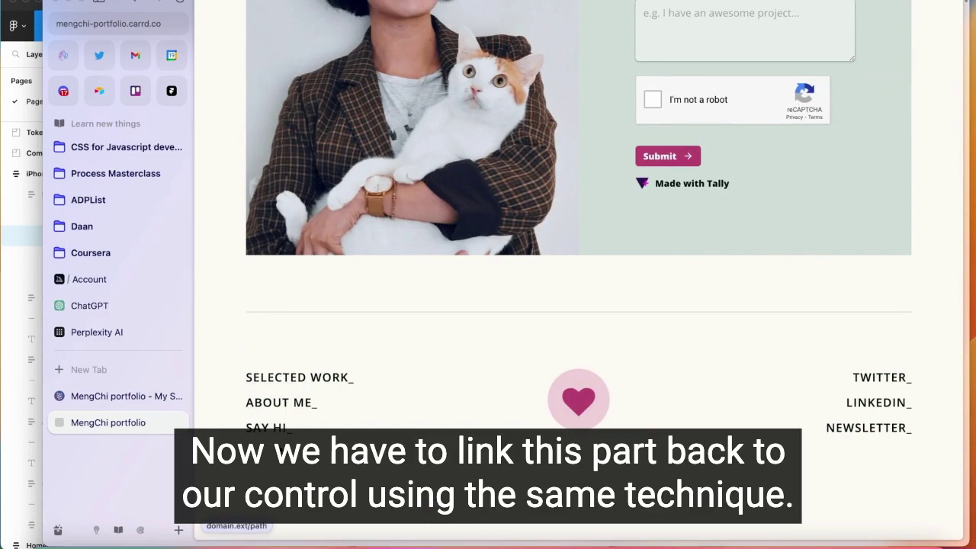
Examine the footer on the live site, test the heart icon's link, and return to the portfolio.
scroll(511, 131, up, 10)
scroll(509, 126, down, 4)
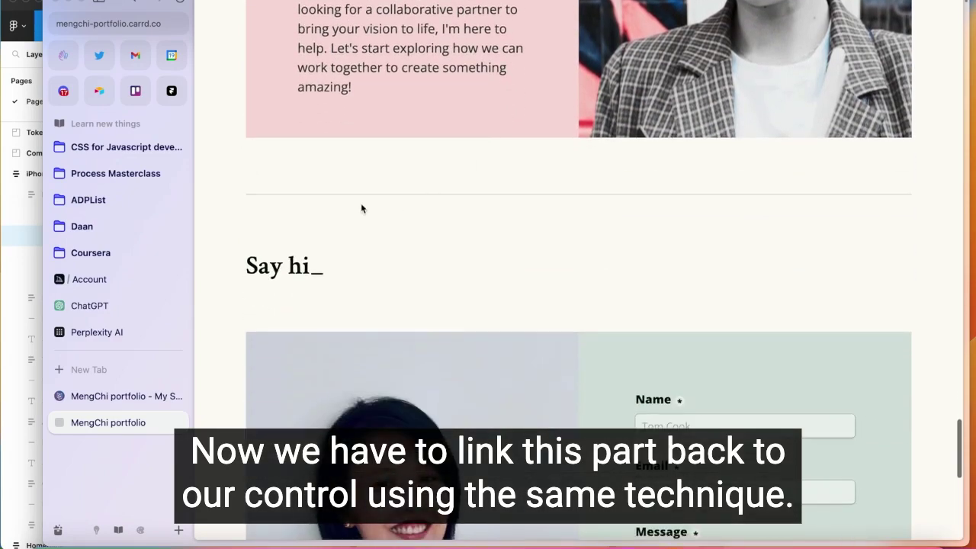
scroll(481, 192, down, 2)
scroll(481, 192, down, 5)
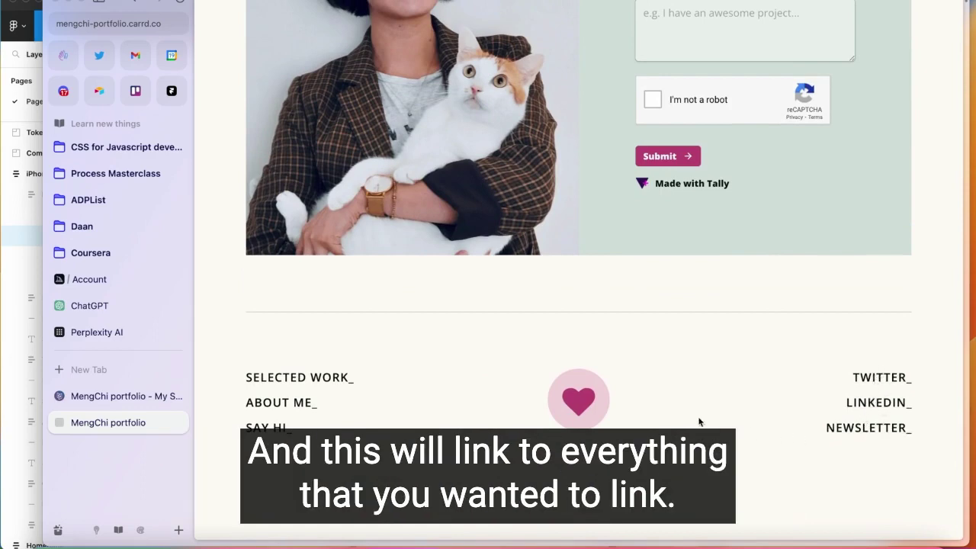
scroll(567, 323, up, 5)
scroll(569, 312, down, 5)
click(595, 420)
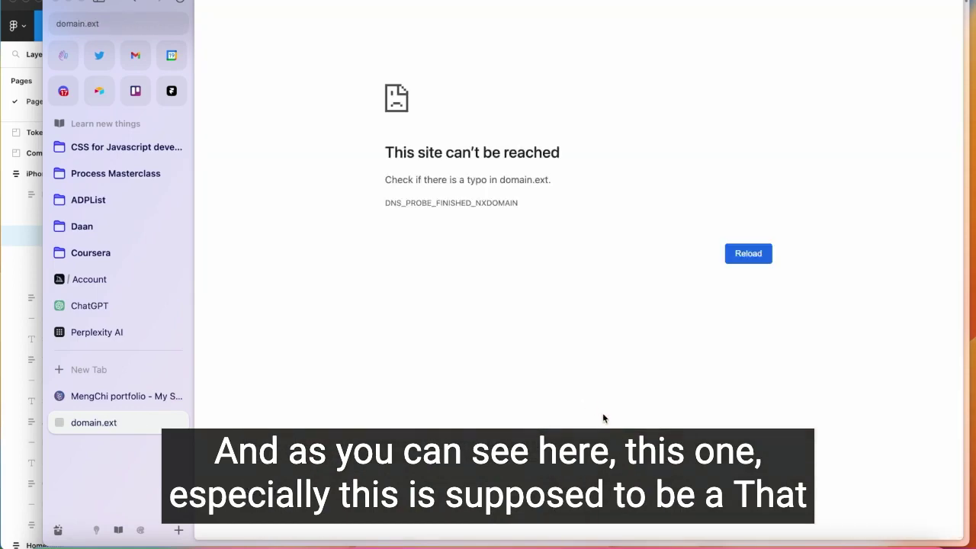
click(130, 2)
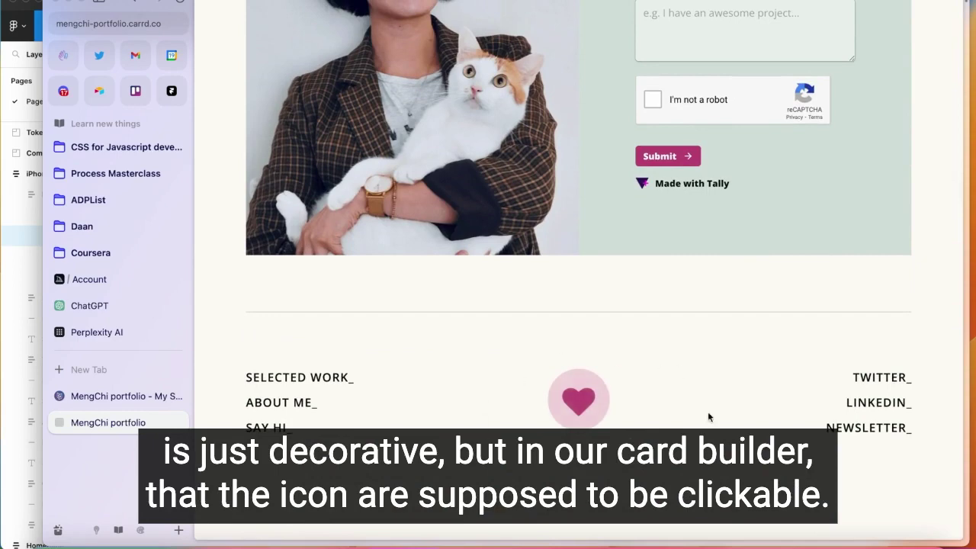
In the site builder, set the footer heart icon's URL to #home.
click(101, 396)
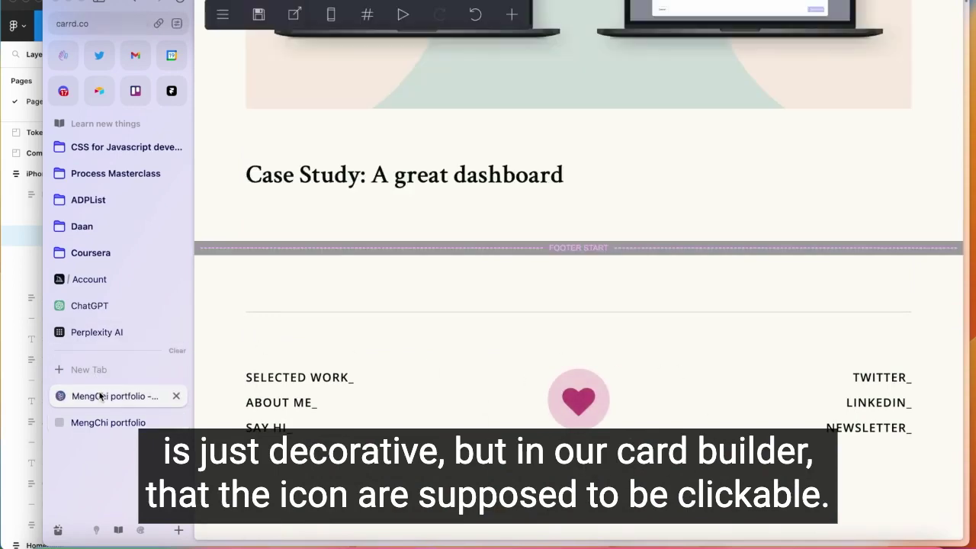
click(534, 387)
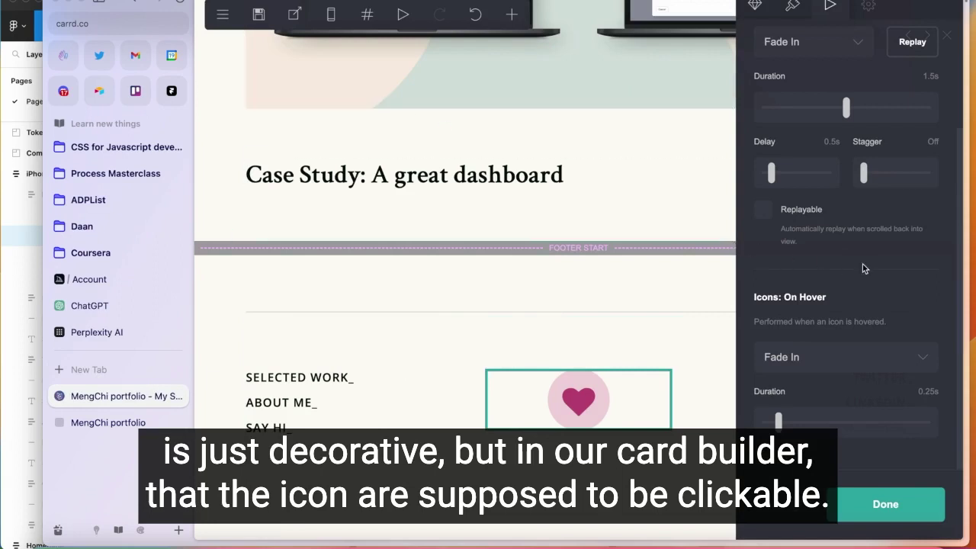
click(796, 6)
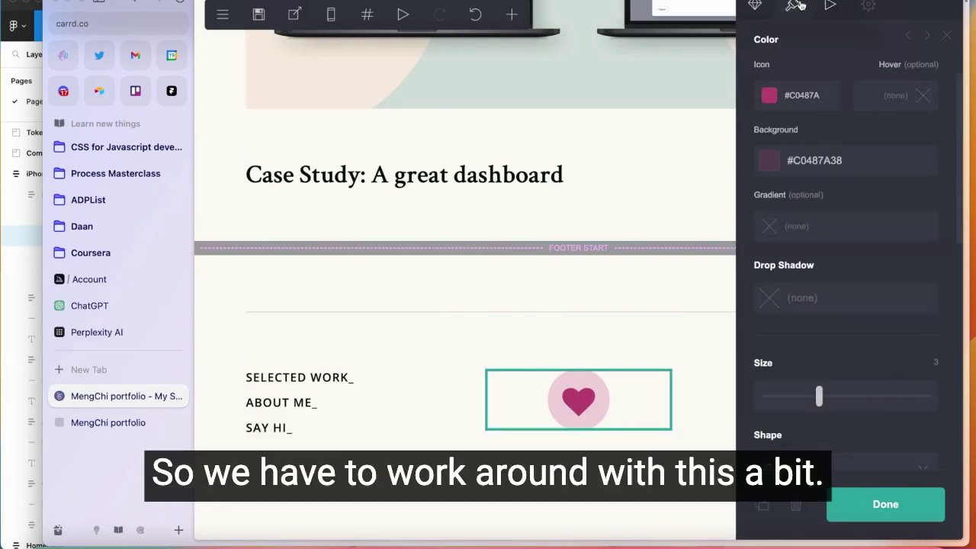
click(756, 7)
click(786, 9)
scroll(813, 108, down, 6)
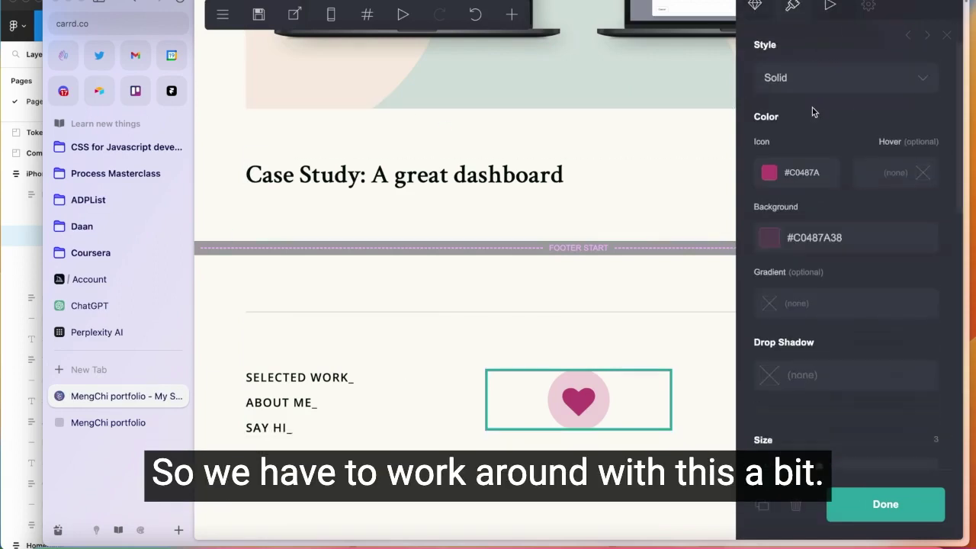
click(765, 15)
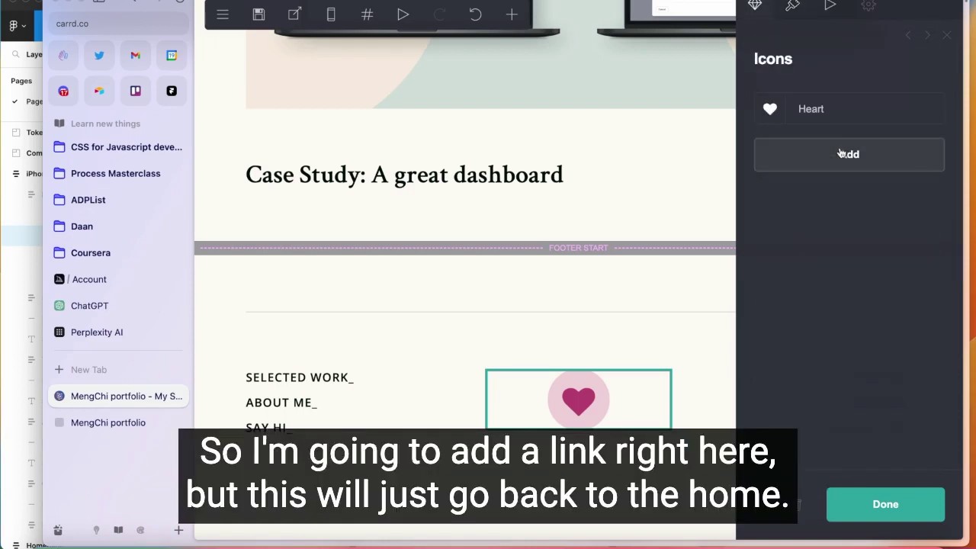
click(838, 107)
click(887, 253)
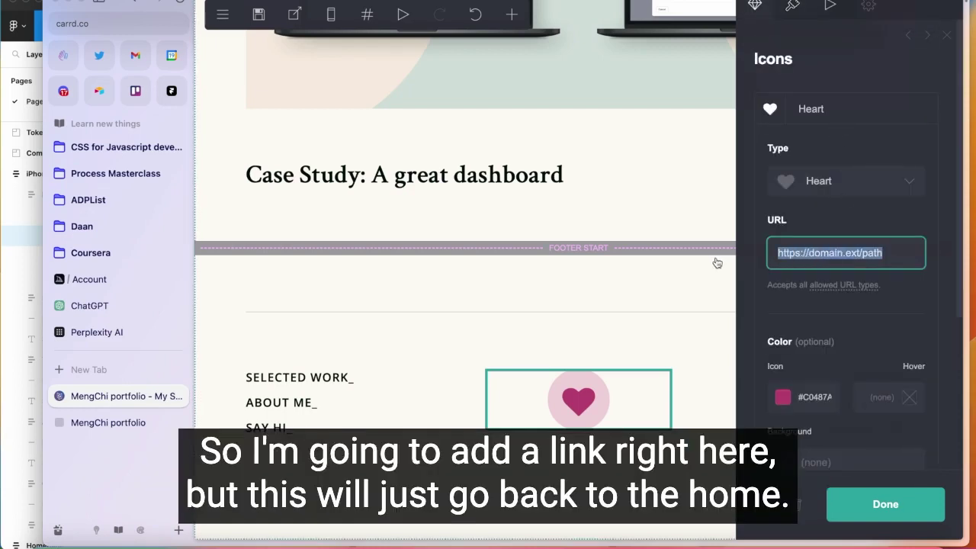
text(#)
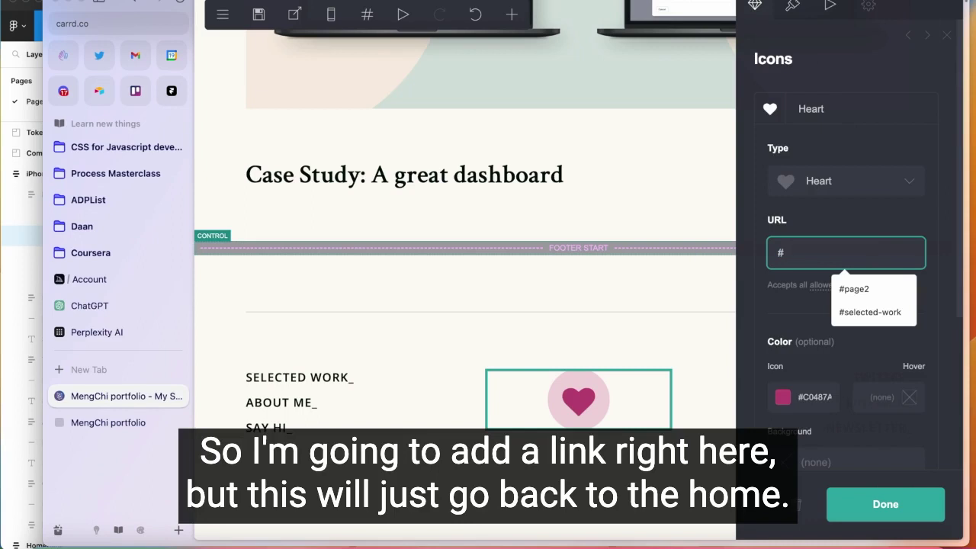
text(home)
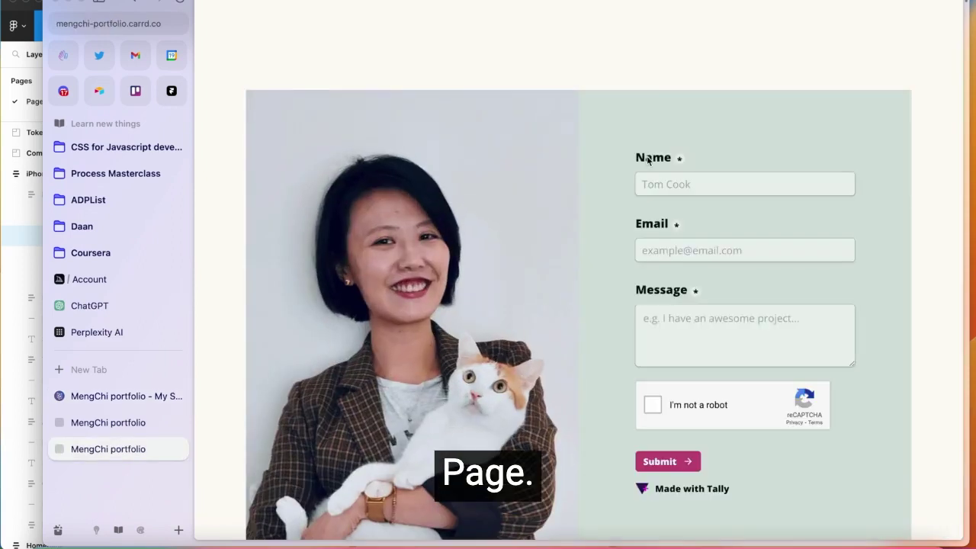
Test the footer heart icon's link on the published site and close that copy of the site.
scroll(647, 159, up, 3)
scroll(714, 385, down, 6)
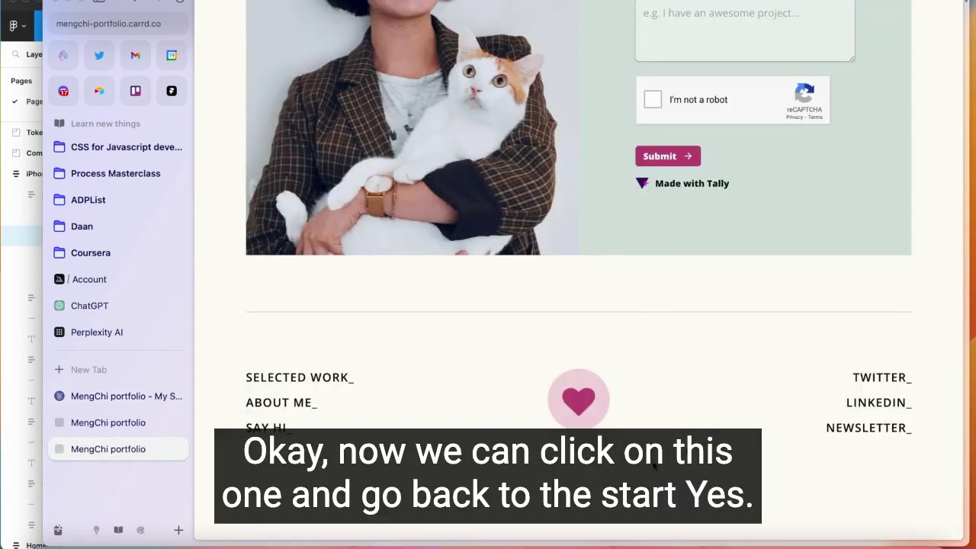
click(579, 409)
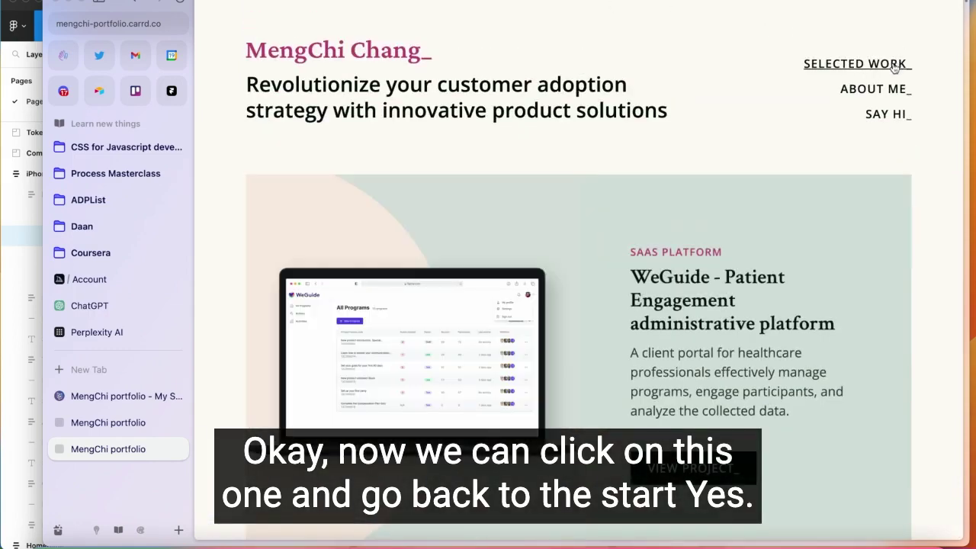
scroll(750, 159, down, 15)
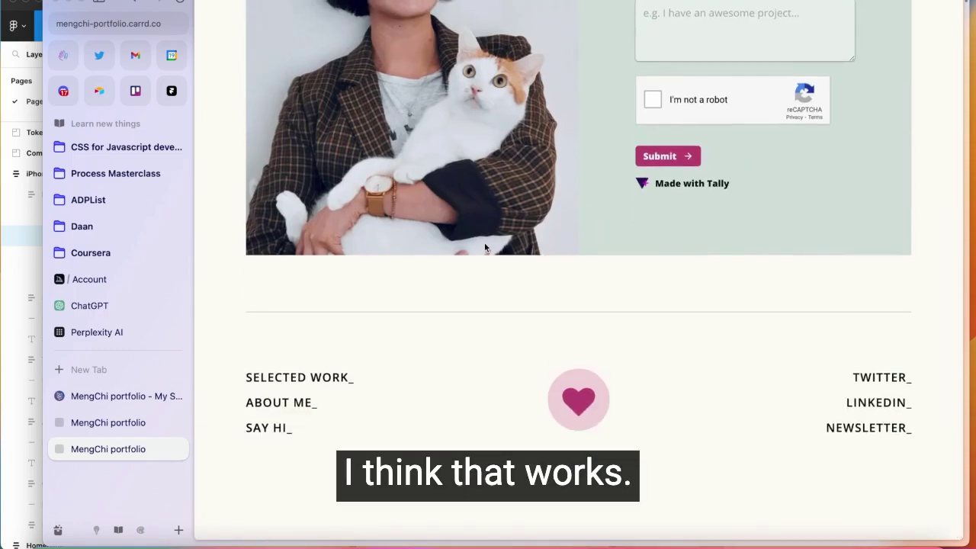
key(ctrl+w)
Link the footer's Selected work entry to #selected-work, About me to #about-me, and Say hi to its matching scroll point.
click(834, 116)
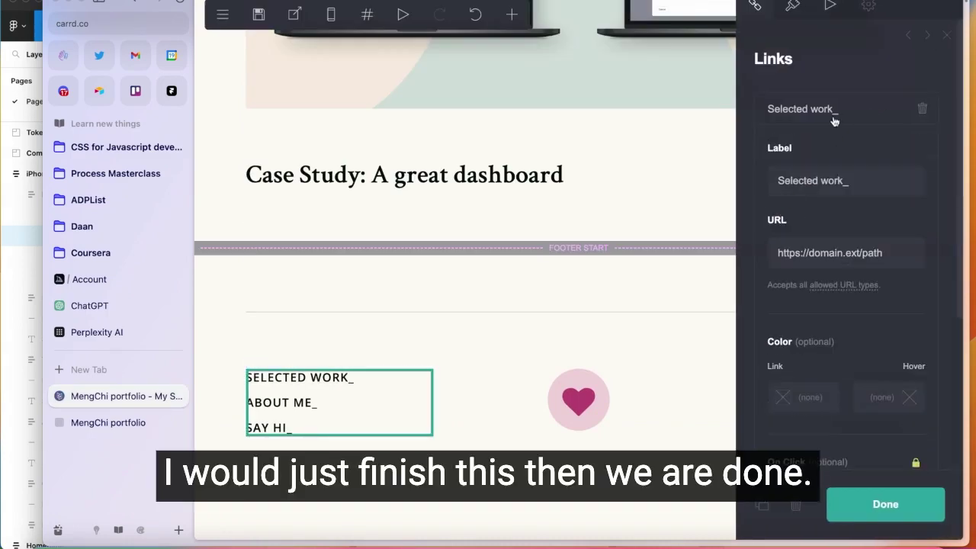
text(#sele)
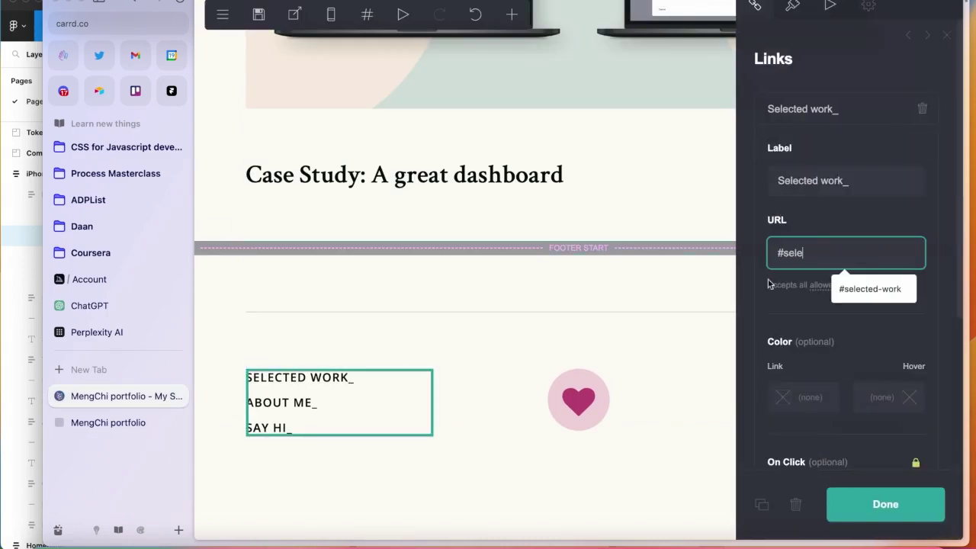
click(855, 292)
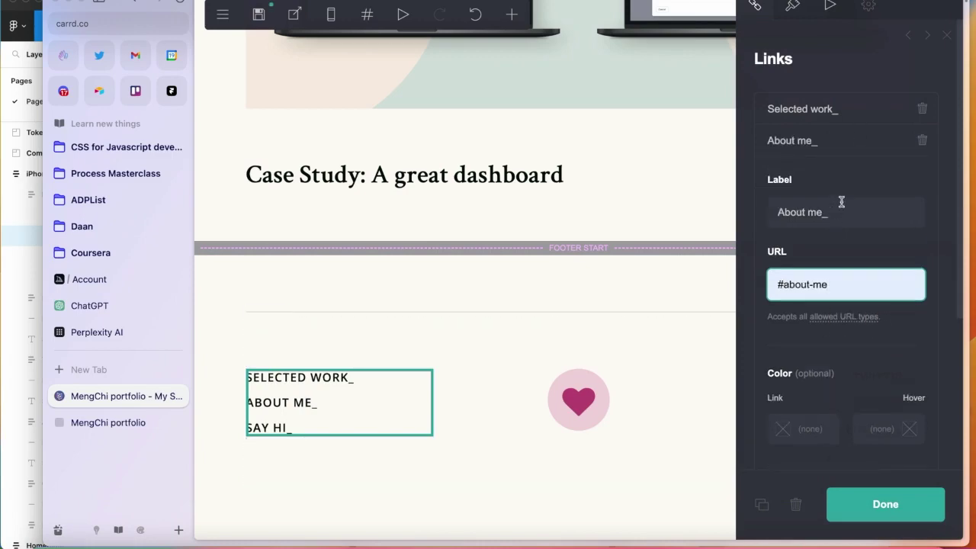
click(843, 142)
click(808, 171)
click(908, 500)
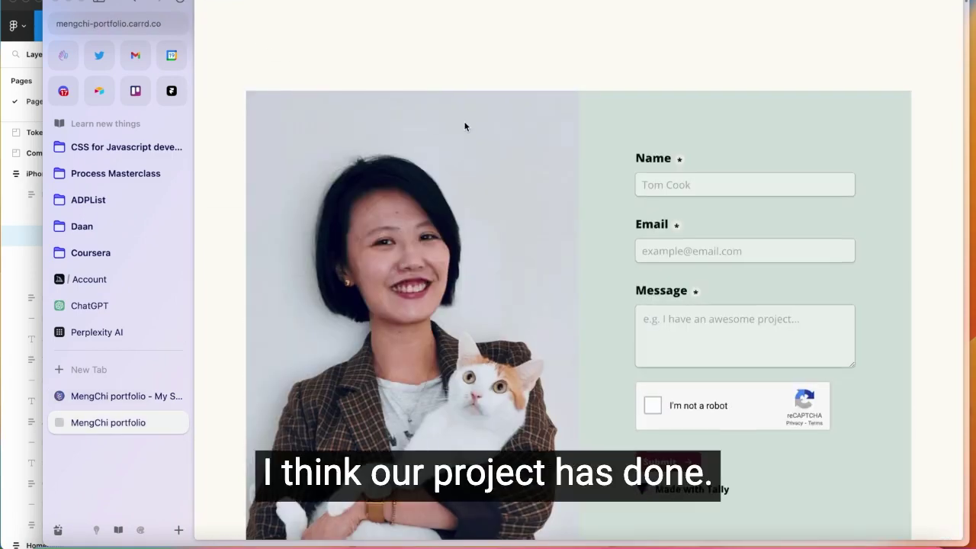
Reload the live portfolio and review its animations, layout and photo loading from the header down to the footer.
scroll(465, 127, up, 15)
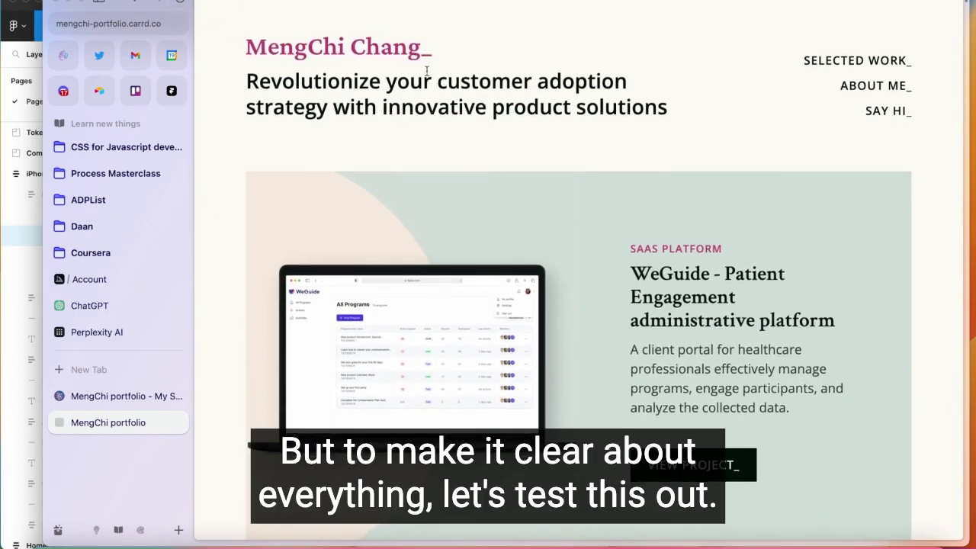
key(super+r)
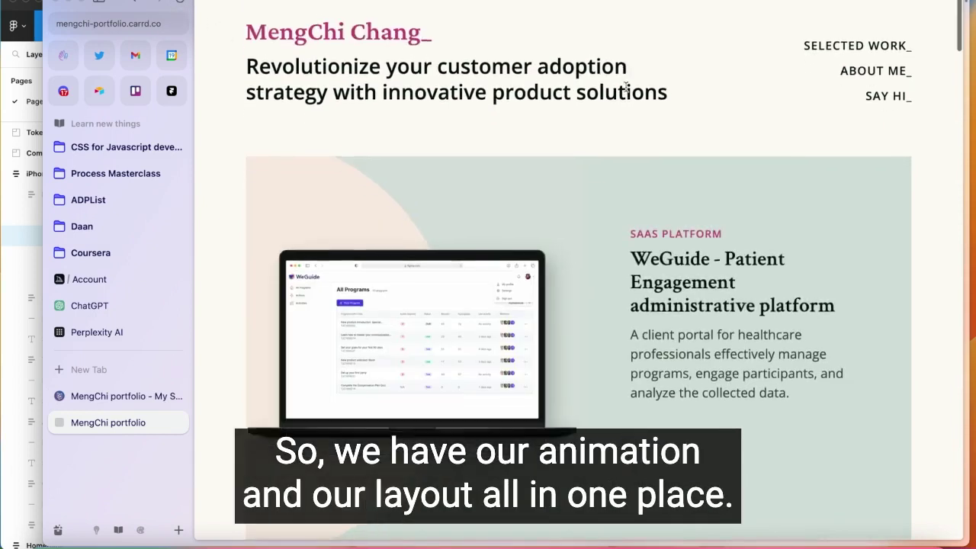
scroll(627, 96, down, 5)
scroll(642, 126, down, 10)
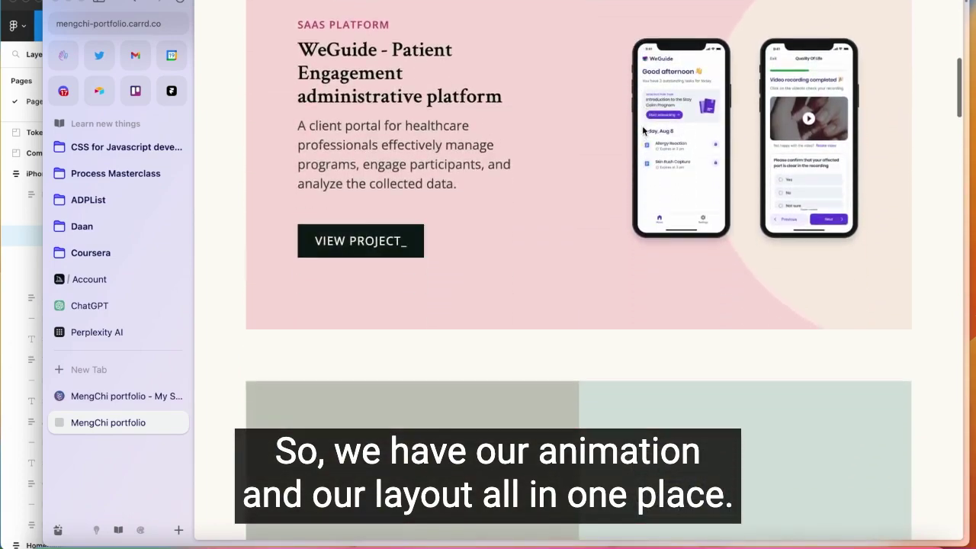
scroll(643, 129, down, 15)
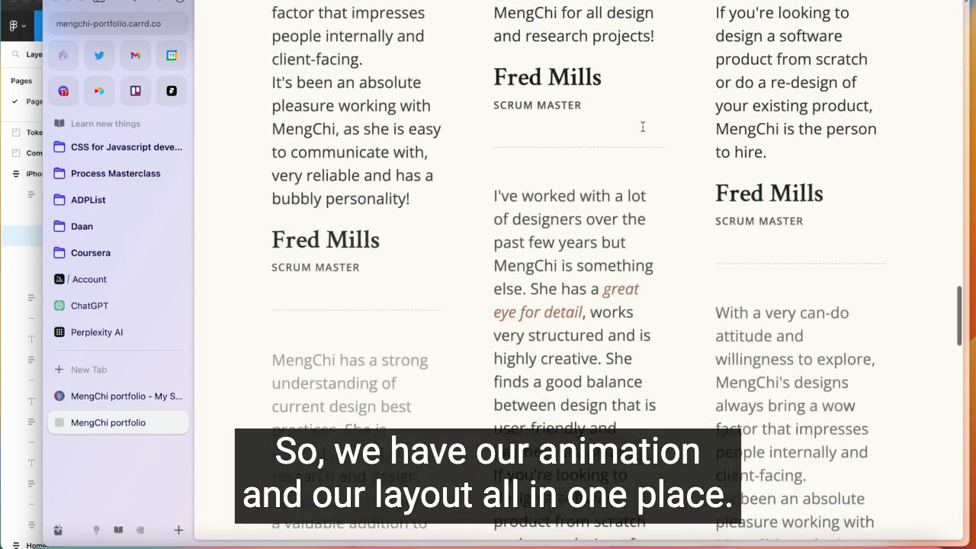
scroll(643, 130, down, 8)
scroll(643, 131, down, 10)
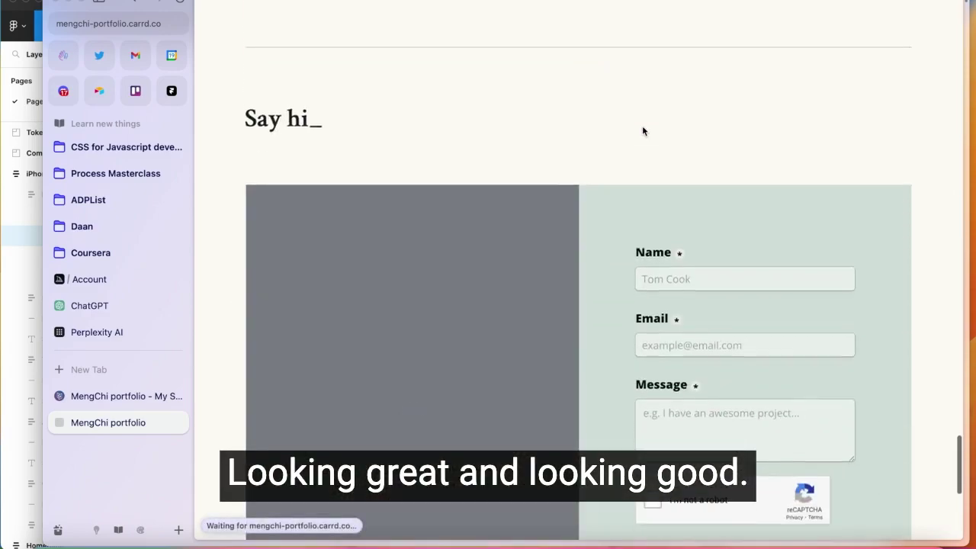
scroll(643, 130, down, 1)
scroll(643, 130, up, 3)
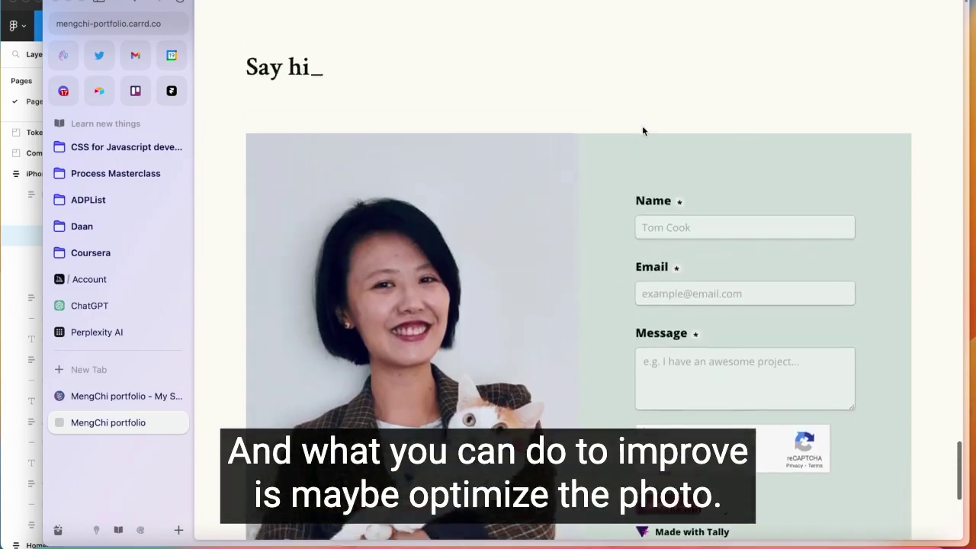
scroll(643, 130, down, 5)
scroll(643, 130, up, 10)
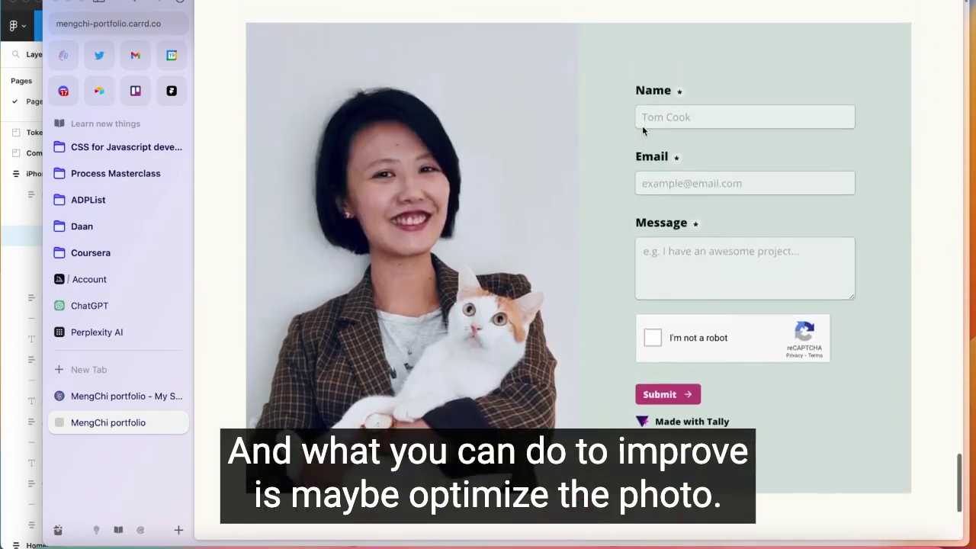
scroll(366, 195, up, 5)
scroll(674, 222, down, 15)
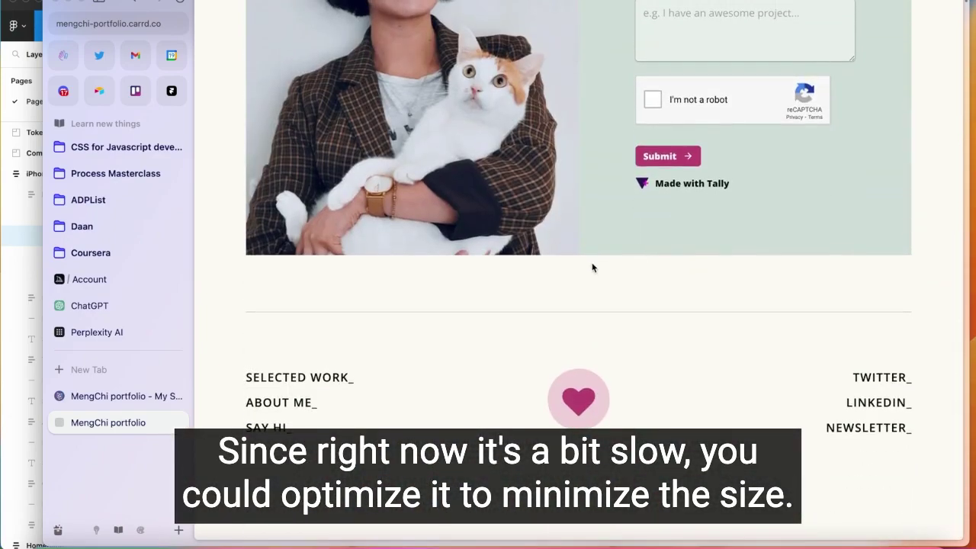
Test the footer's Selected work link and the header's About me link on the live portfolio.
click(281, 379)
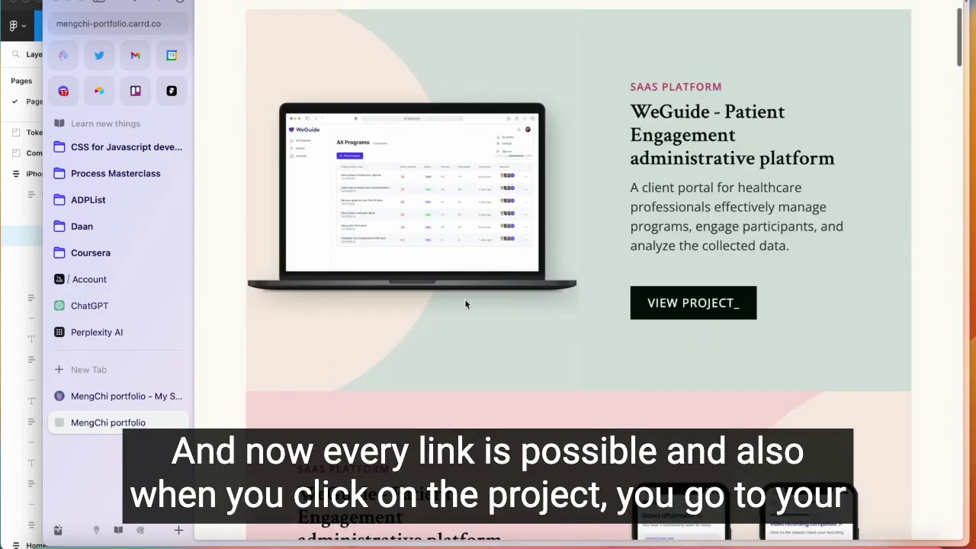
click(877, 90)
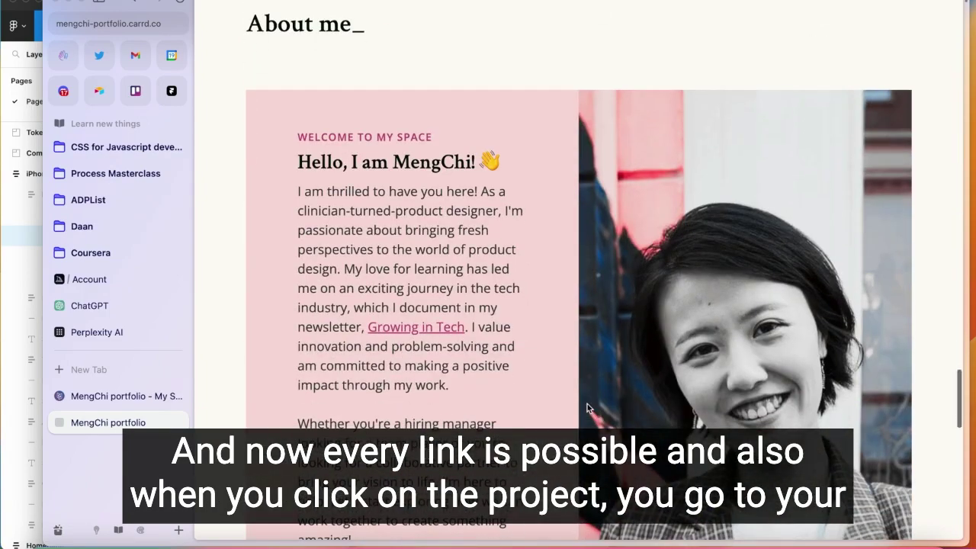
scroll(597, 297, up, 15)
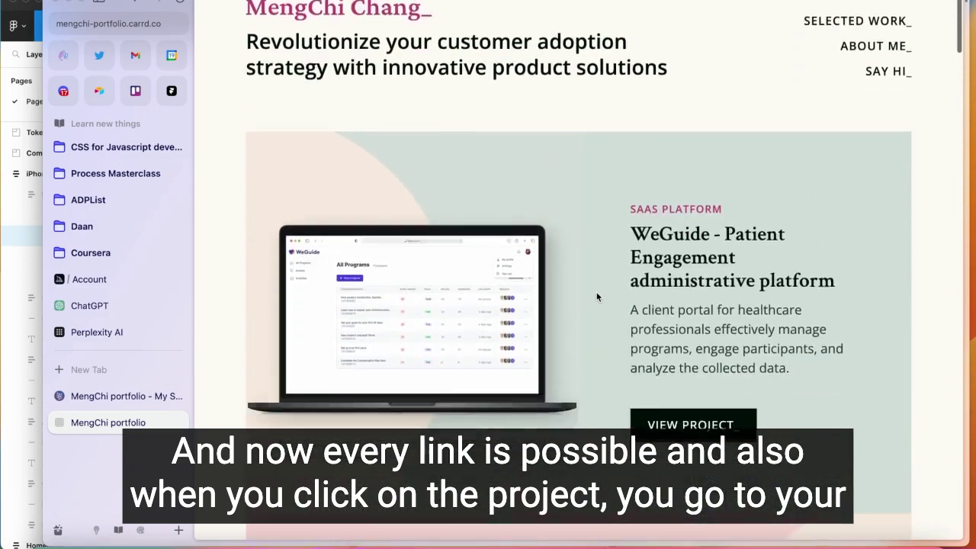
Open the first WeGuide project's page, check its content and footer, and return to the homepage through the footer's Selected work link.
scroll(598, 298, down, 2)
click(701, 341)
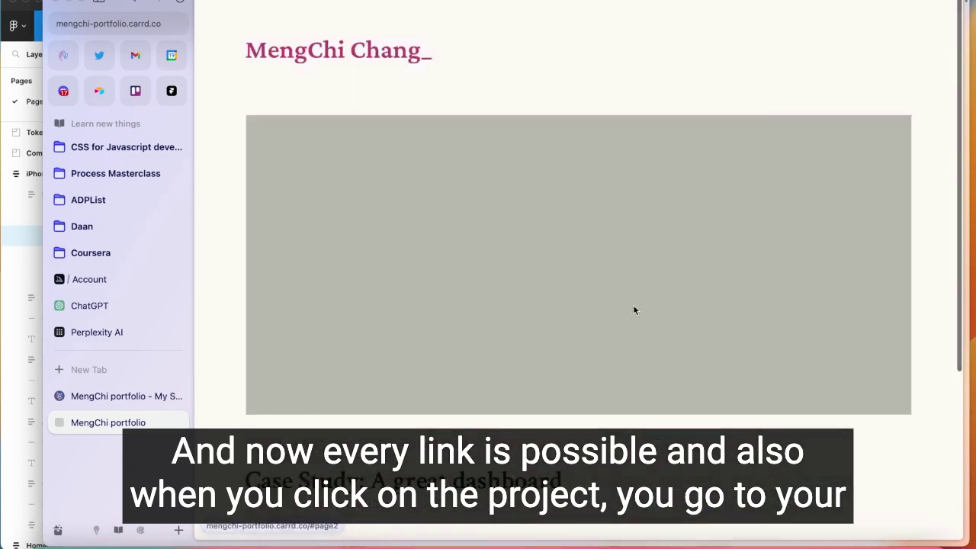
scroll(695, 393, down, 2)
scroll(695, 393, down, 3)
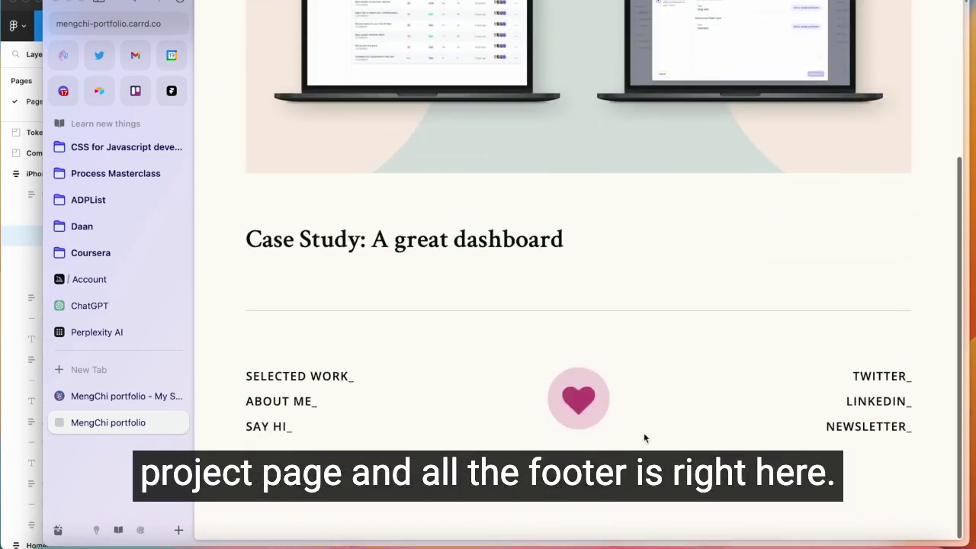
click(262, 385)
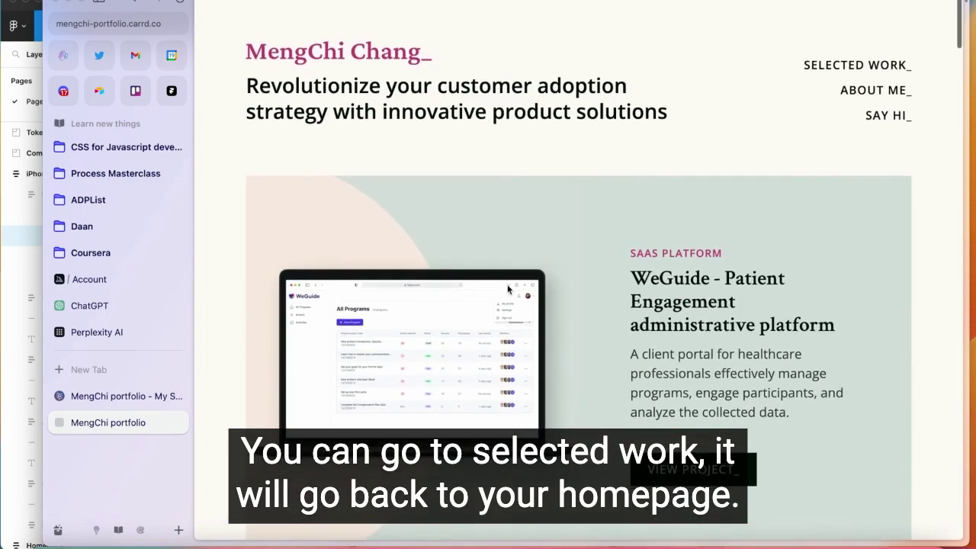
scroll(669, 200, down, 4)
scroll(668, 200, up, 4)
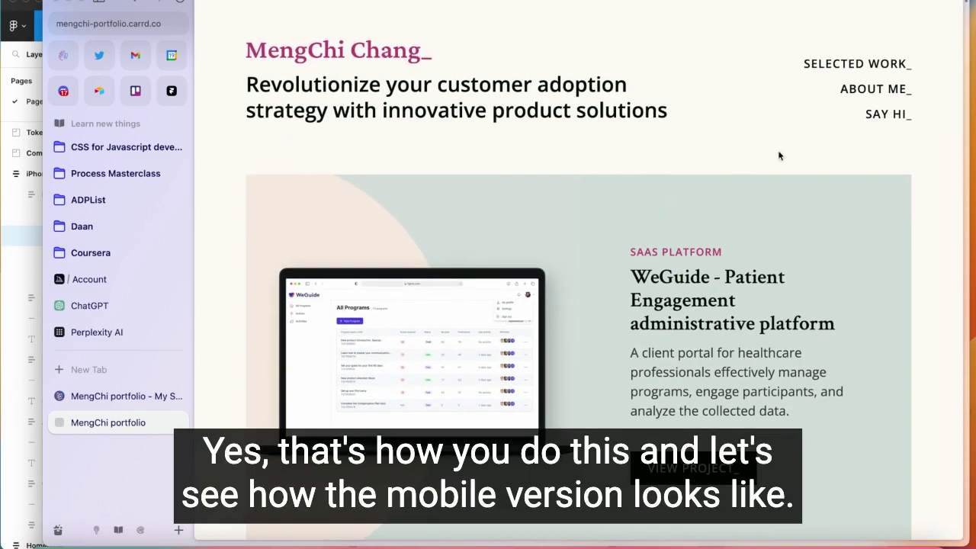
Open the live portfolio in the mobile simulator extension's phone view.
mouse_move(967, 3)
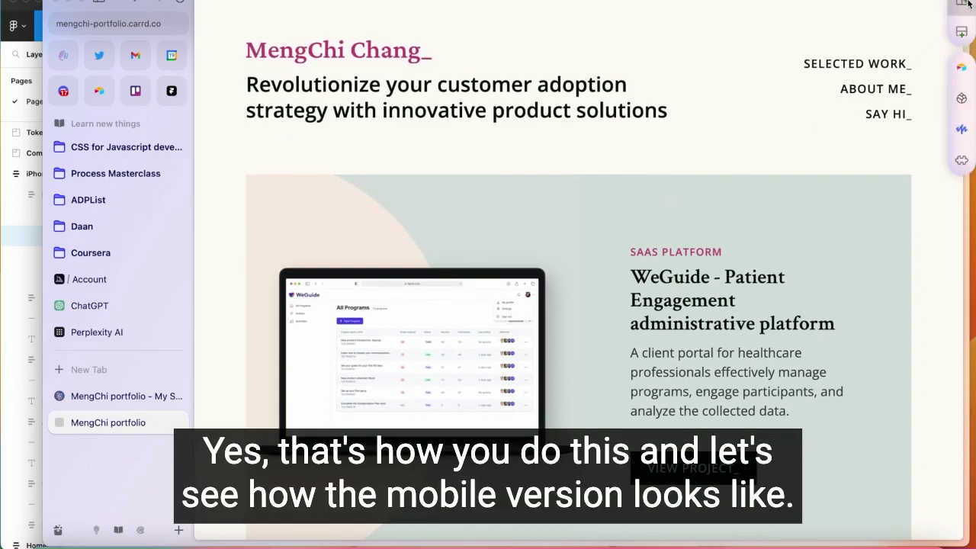
click(961, 160)
click(855, 147)
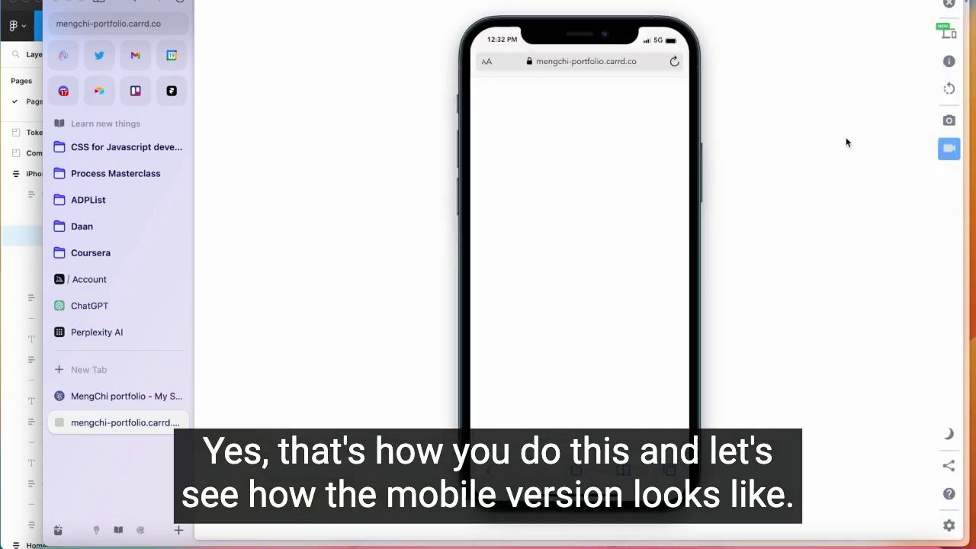
Test the header's Selected work, About me and Say hi links in the phone preview and check the contact form and footer.
scroll(626, 180, up, 4)
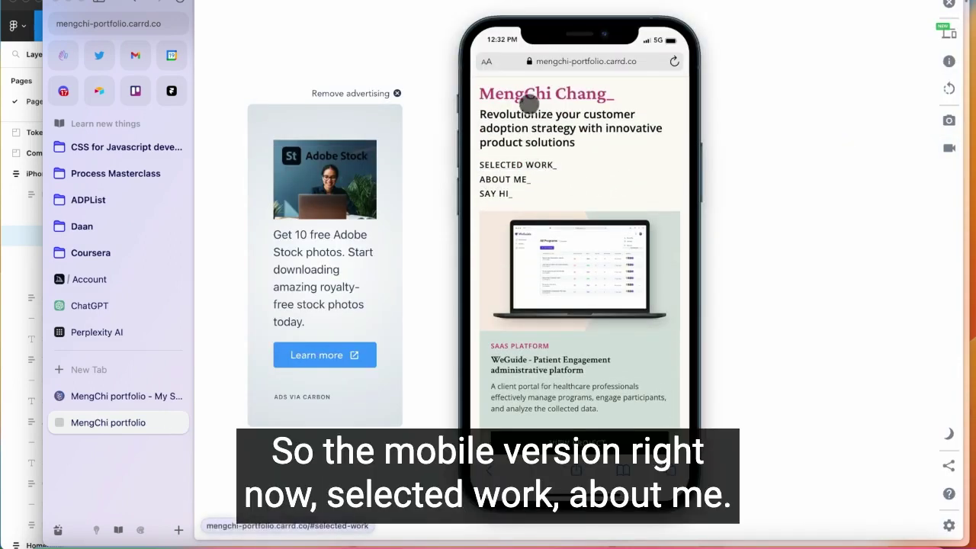
click(526, 164)
scroll(527, 125, up, 2)
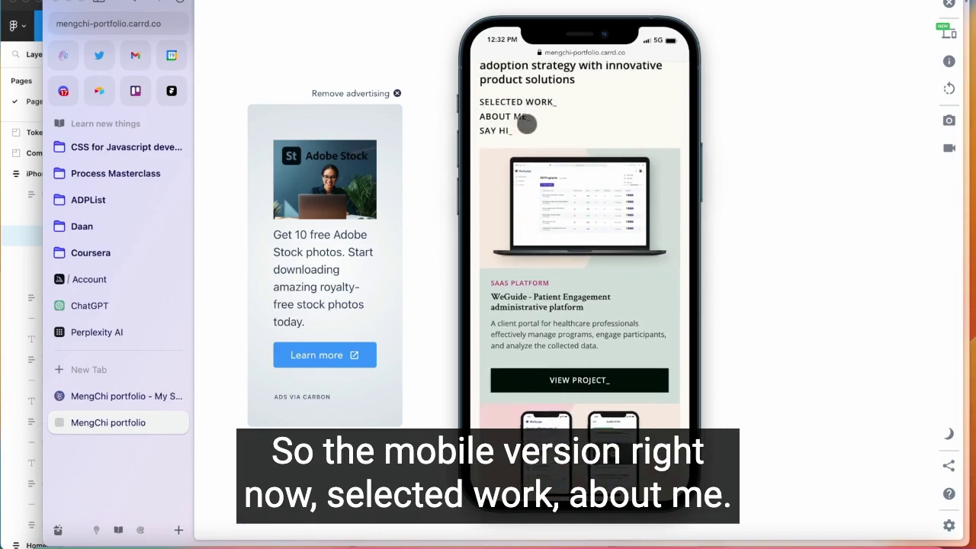
click(514, 116)
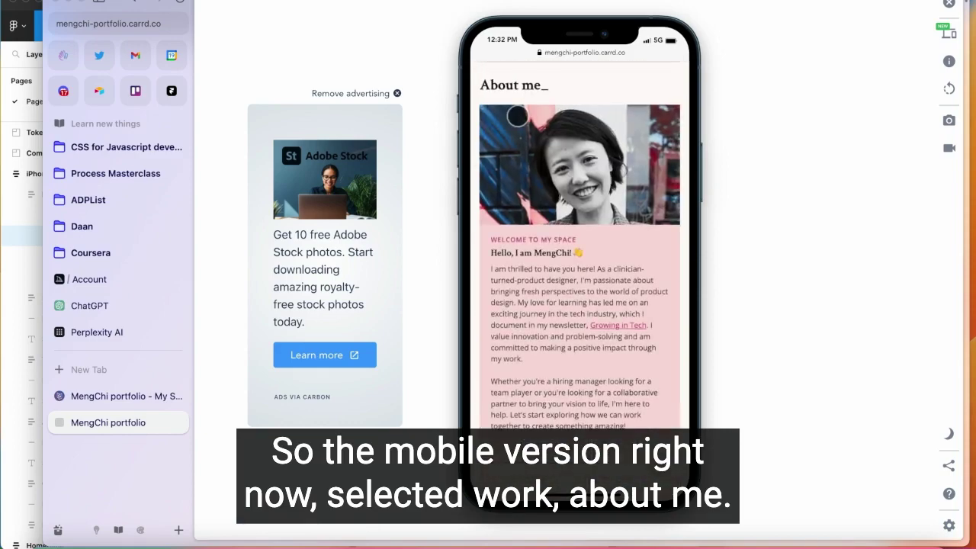
scroll(516, 118, down, 10)
scroll(514, 118, up, 15)
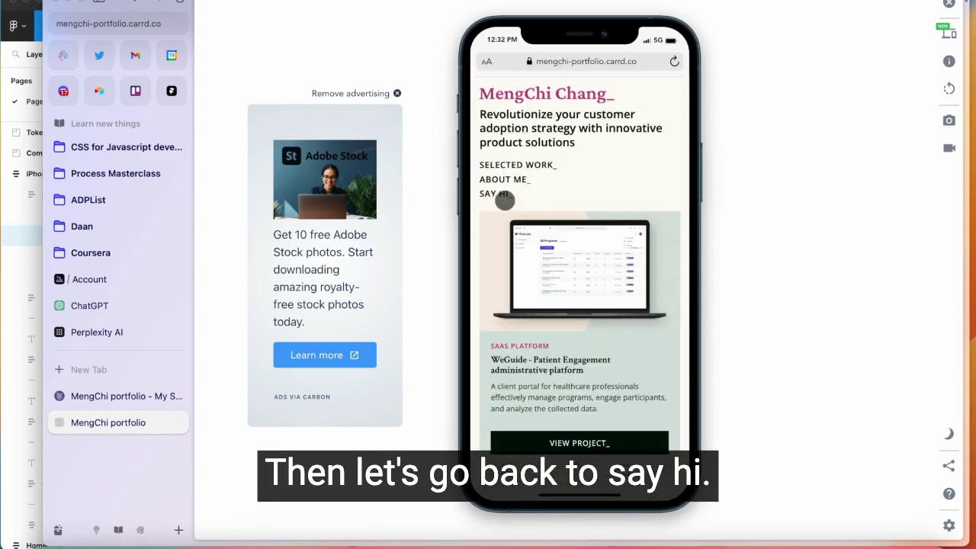
click(505, 195)
scroll(534, 374, down, 5)
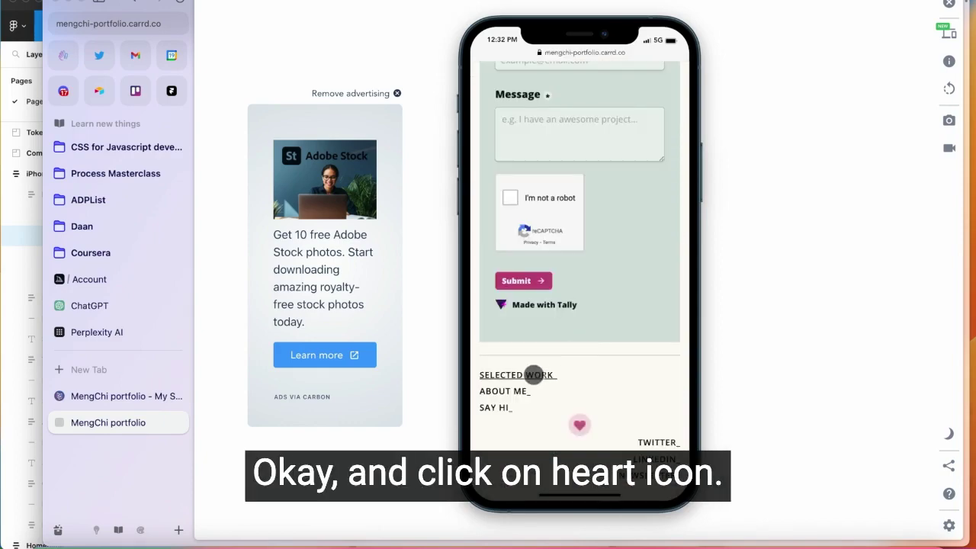
Test the footer heart icon in the phone preview and open the first WeGuide project's page.
click(580, 424)
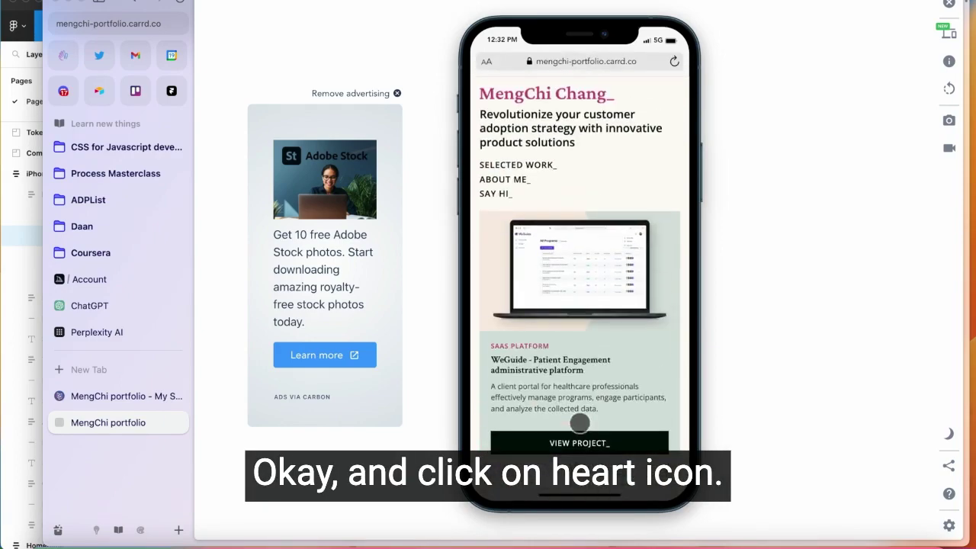
scroll(602, 347, down, 3)
click(573, 343)
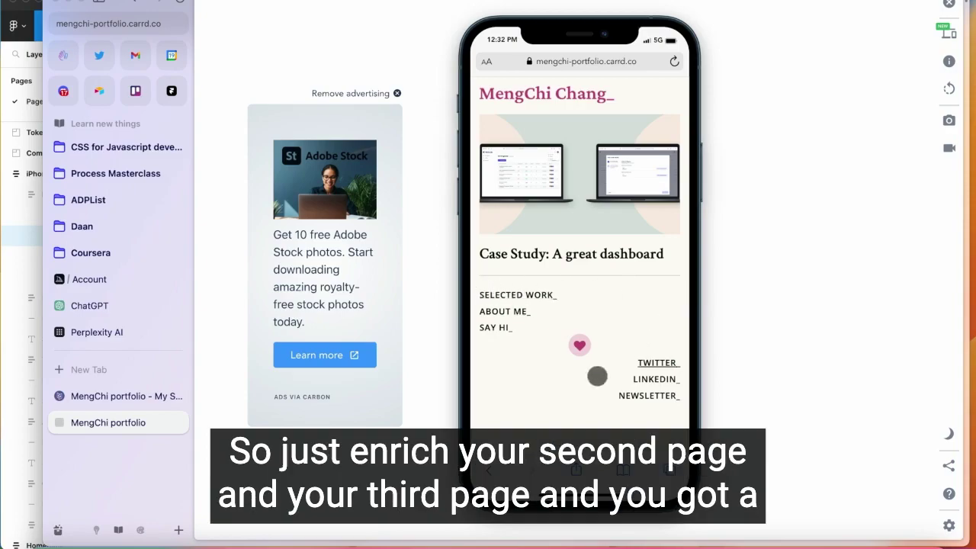
Switch back to the Carrd site builder and look over the portfolio page from header to footer and back.
click(139, 397)
scroll(499, 427, down, 5)
scroll(500, 427, down, 10)
scroll(524, 424, up, 20)
scroll(526, 422, up, 5)
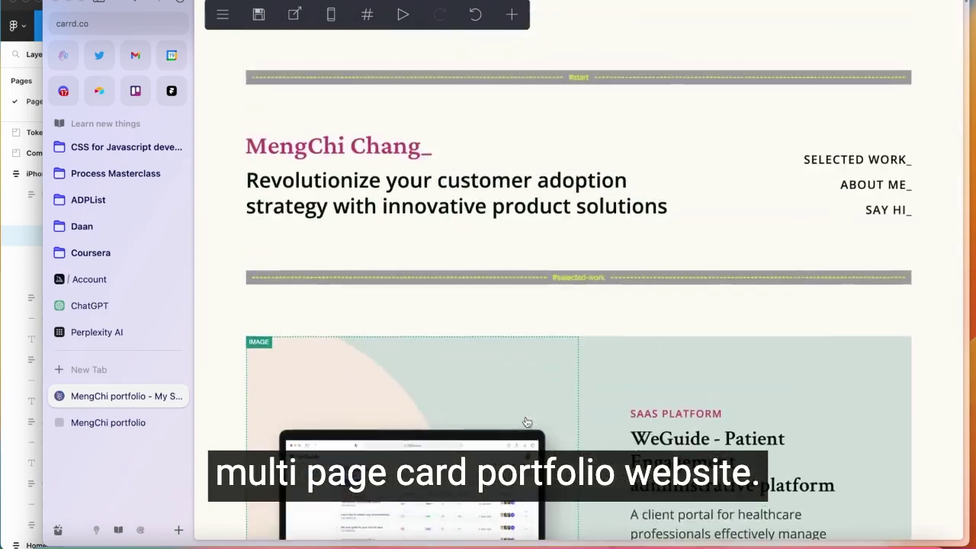